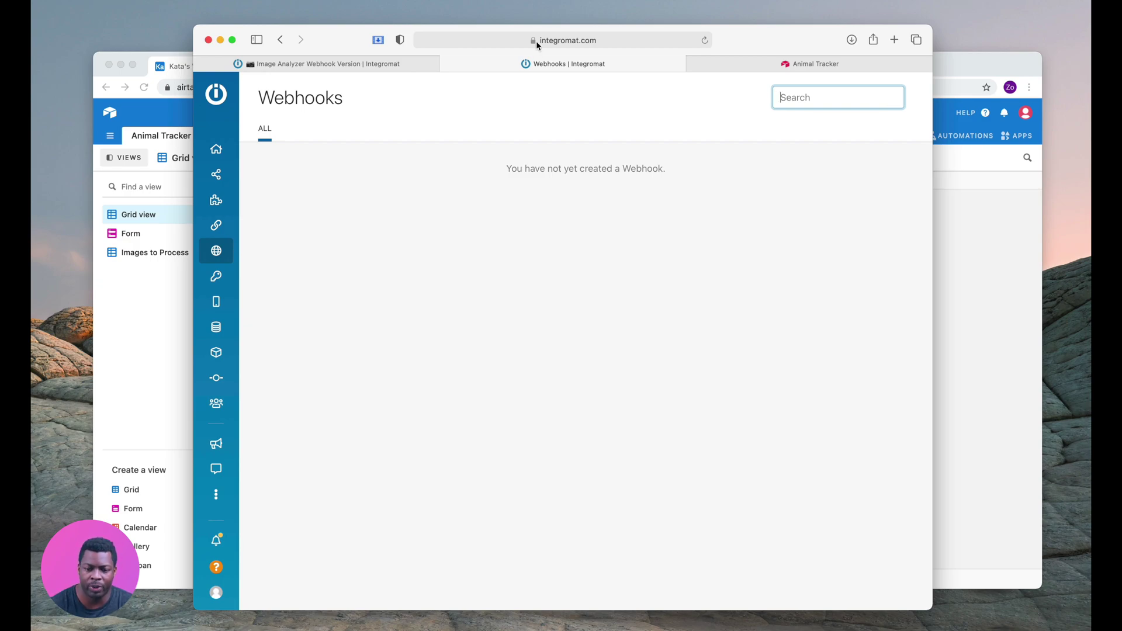
Switch to the Image Analyzer Webhook Version scenario and open Get Images' 15-minute schedule settings
{"action": "left_click", "coordinate": [338, 64]}
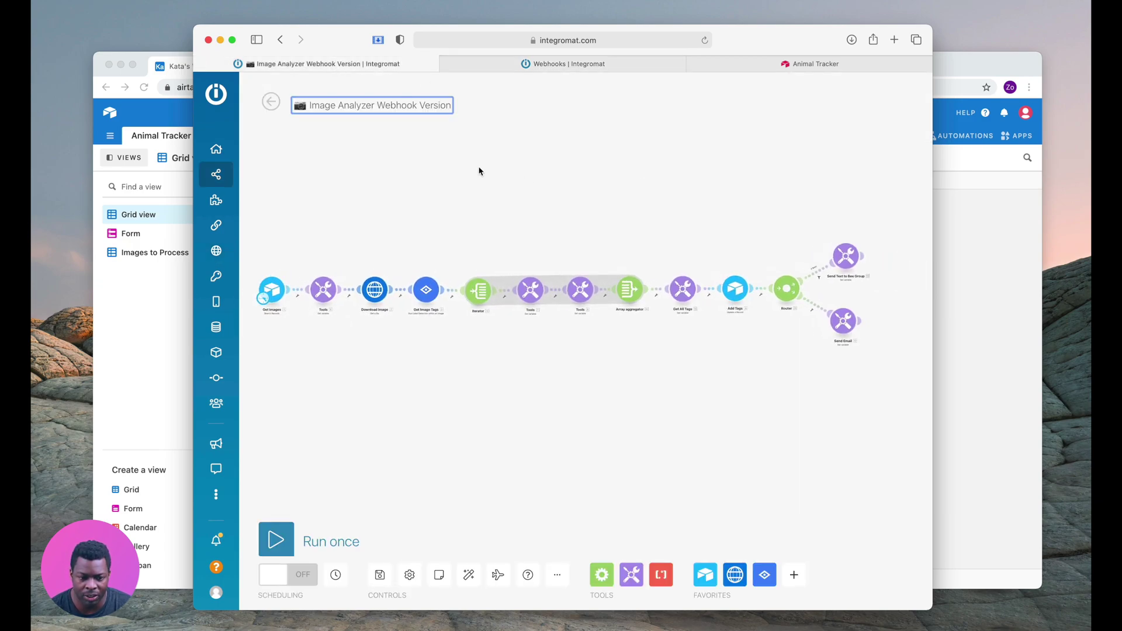
{"action": "left_click_drag", "start_coordinate": [481, 170], "coordinate": [497, 172]}
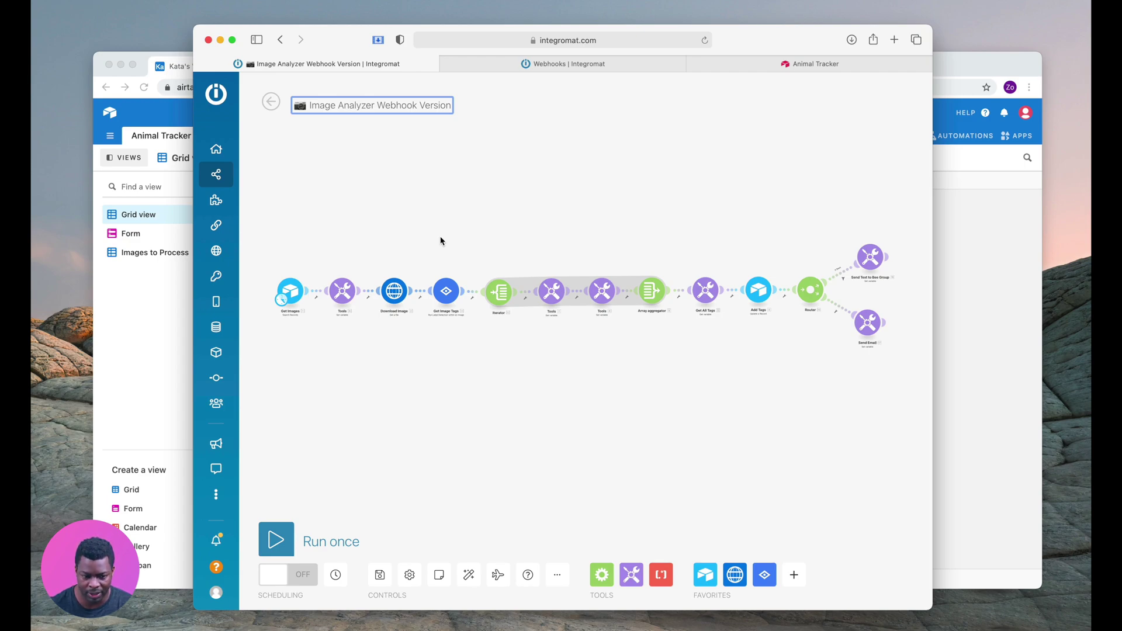
{"action": "scroll", "coordinate": [441, 240], "scroll_direction": "up", "scroll_amount": 5}
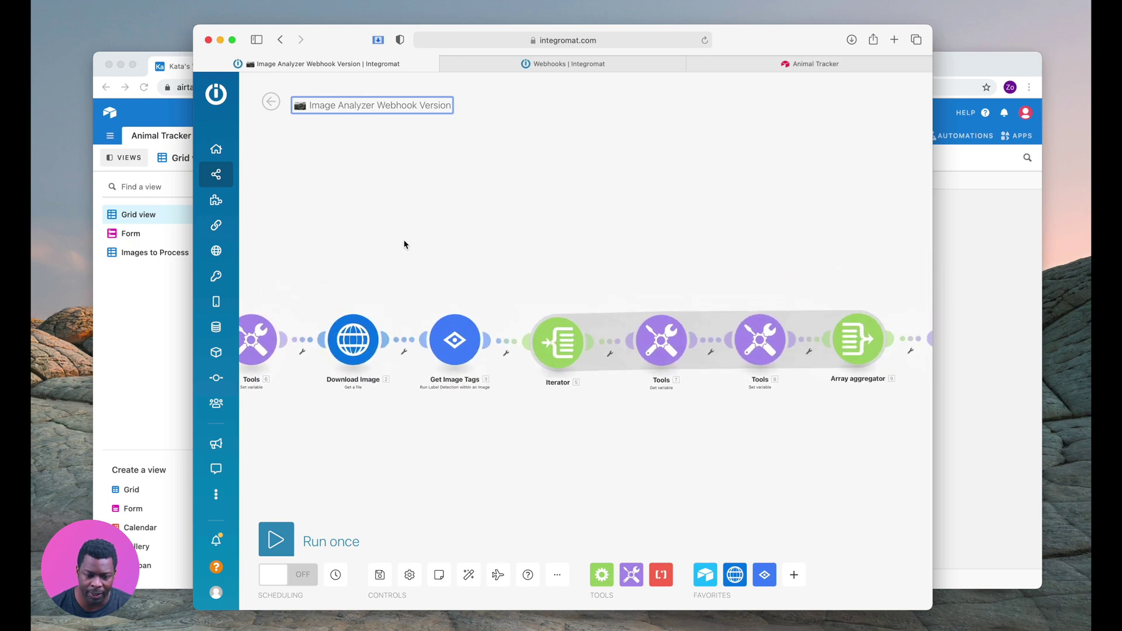
{"action": "left_click_drag", "start_coordinate": [411, 243], "coordinate": [672, 226]}
{"action": "left_click", "coordinate": [415, 312]}
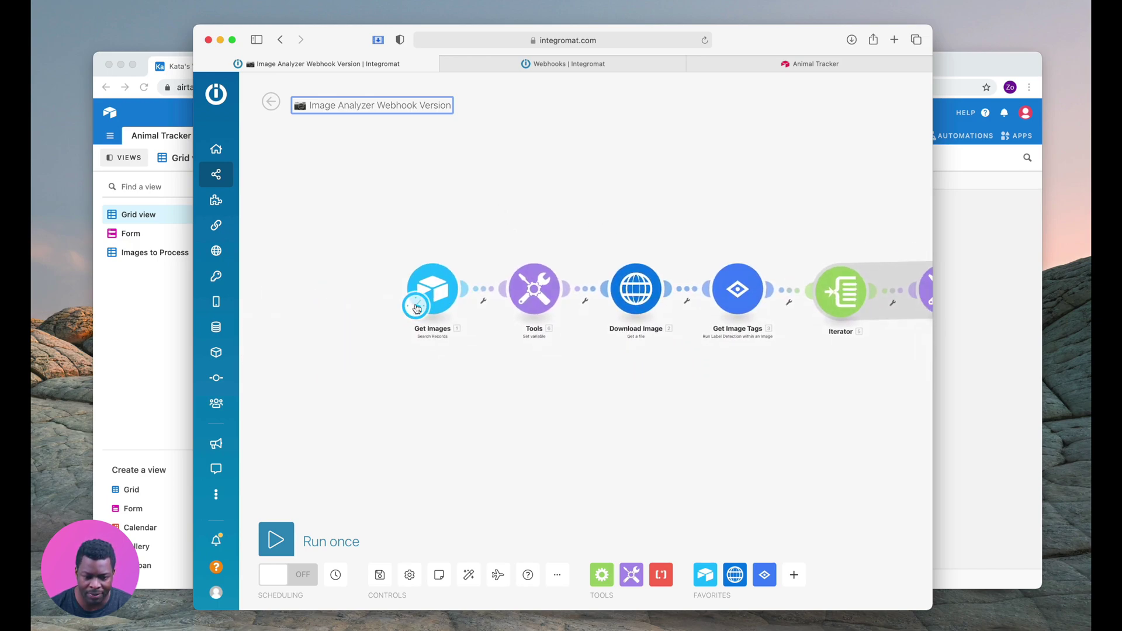
Cancel the Get Images schedule dialog and bring the Airtable Animal Tracker table forward
{"action": "left_click", "coordinate": [362, 258]}
{"action": "left_click_drag", "start_coordinate": [393, 251], "coordinate": [300, 262]}
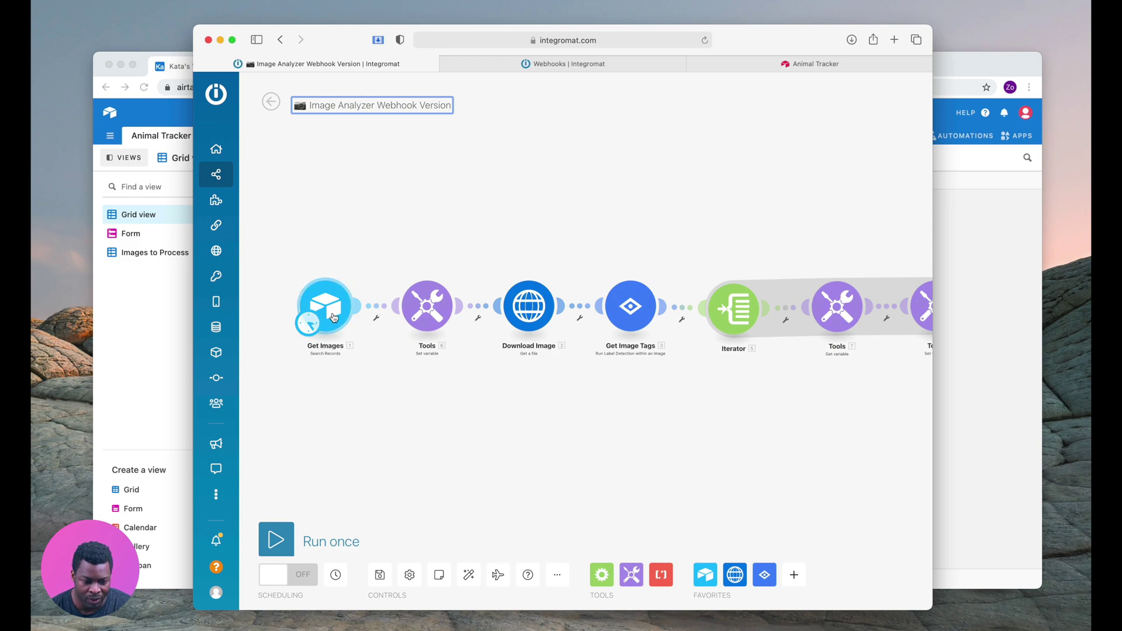
{"action": "left_click_drag", "start_coordinate": [334, 318], "coordinate": [338, 317]}
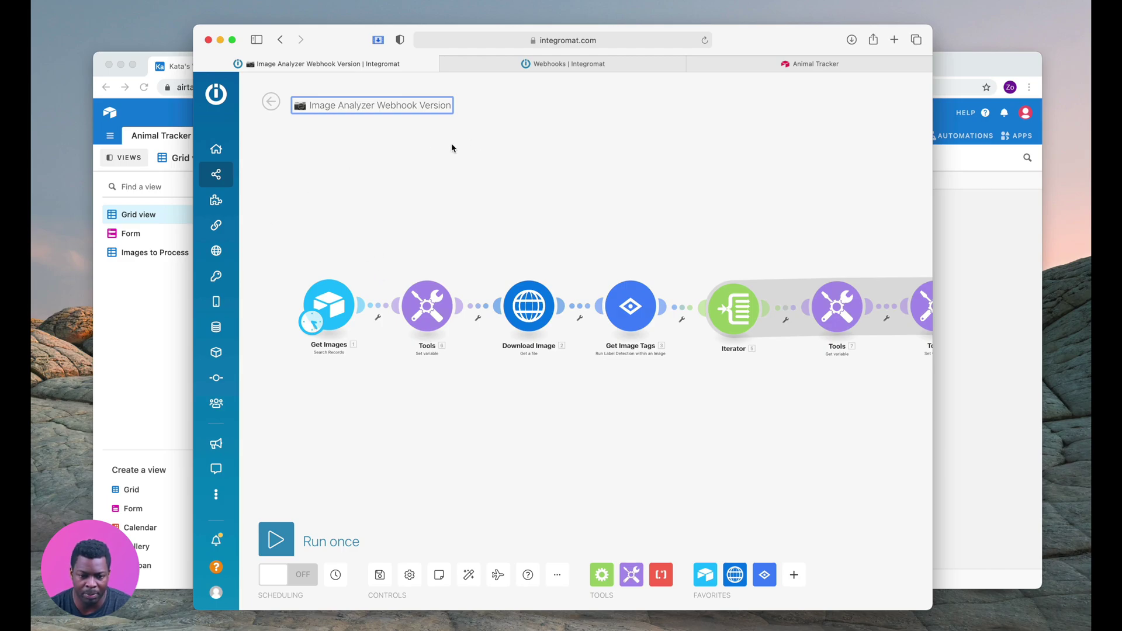
{"action": "left_click", "coordinate": [161, 386]}
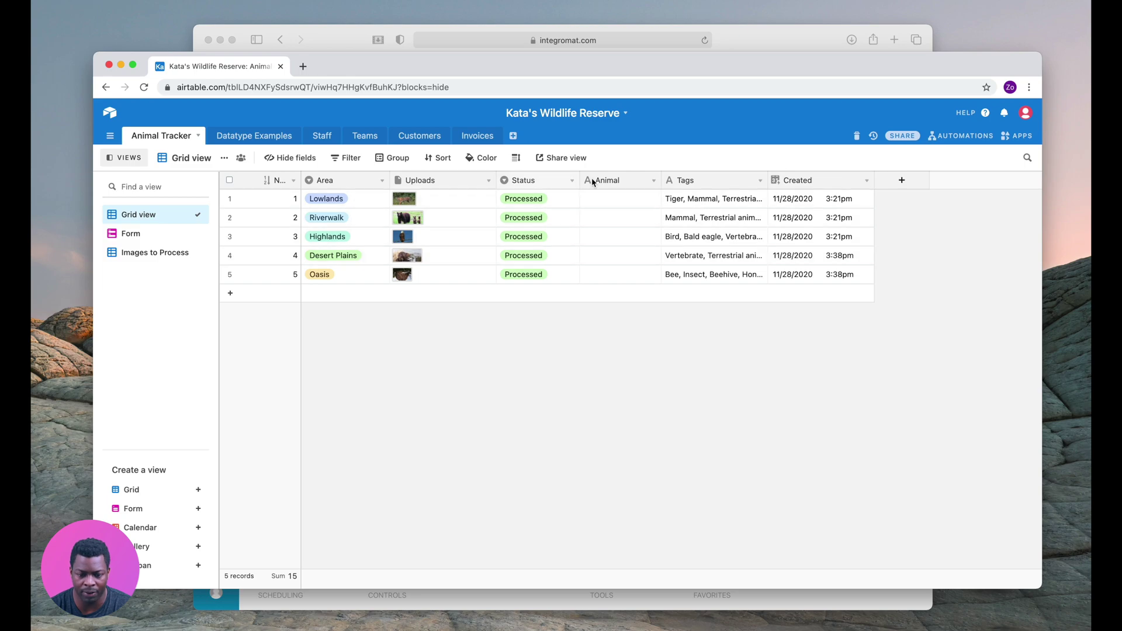
Duplicate the Oasis record in row 5
{"action": "left_click", "coordinate": [721, 201]}
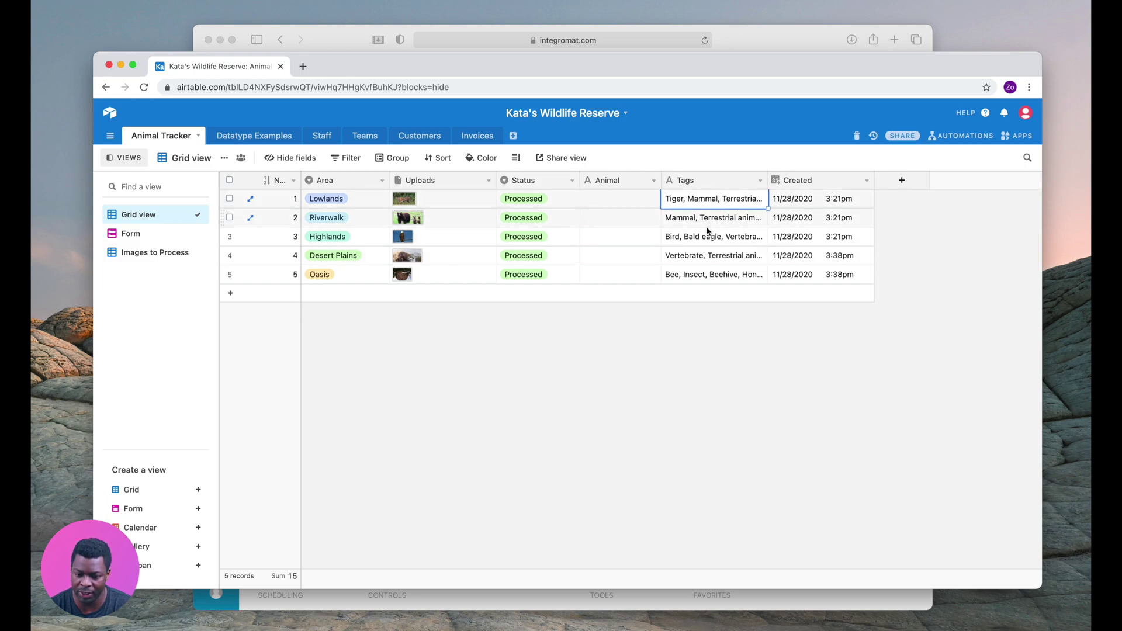
{"action": "left_click", "coordinate": [708, 276]}
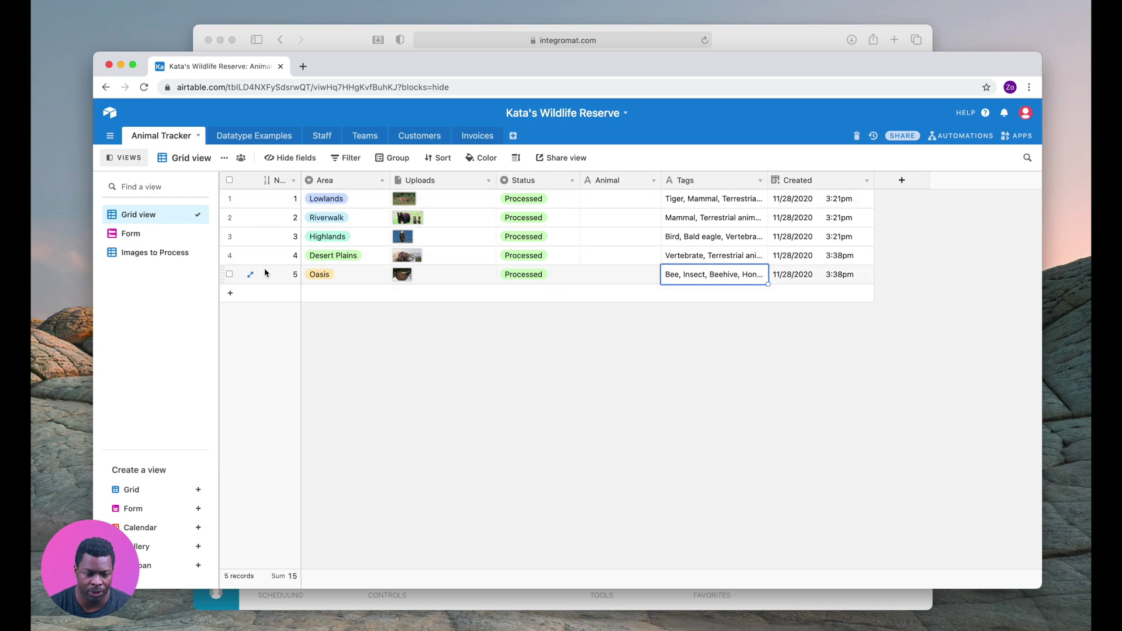
{"action": "left_click", "coordinate": [230, 274]}
{"action": "right_click", "coordinate": [354, 280]}
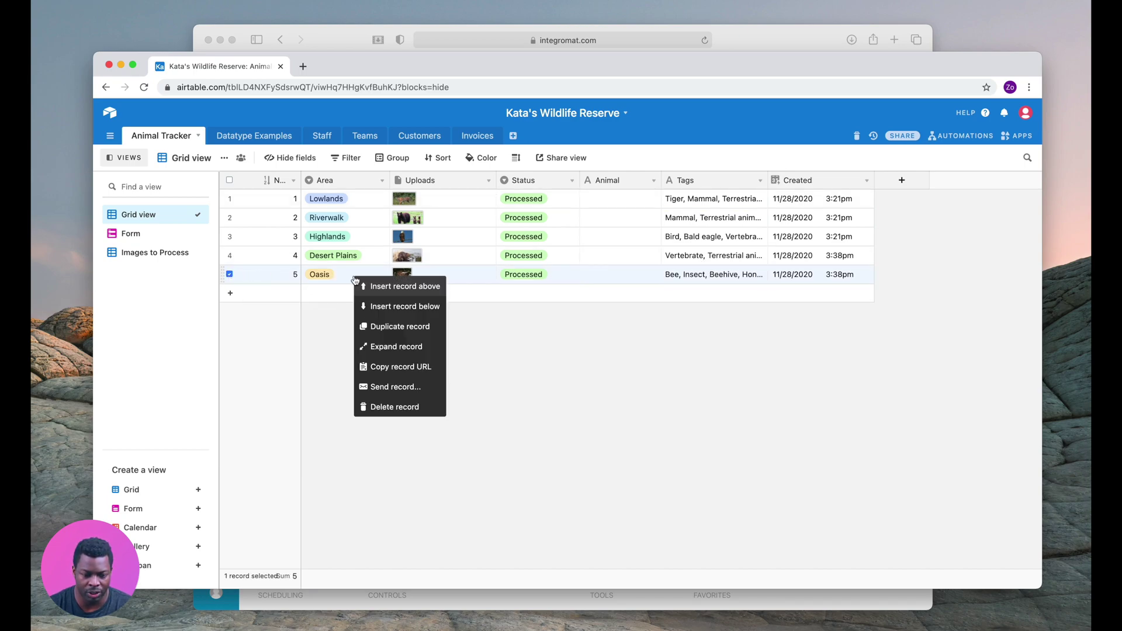
{"action": "left_click", "coordinate": [412, 327]}
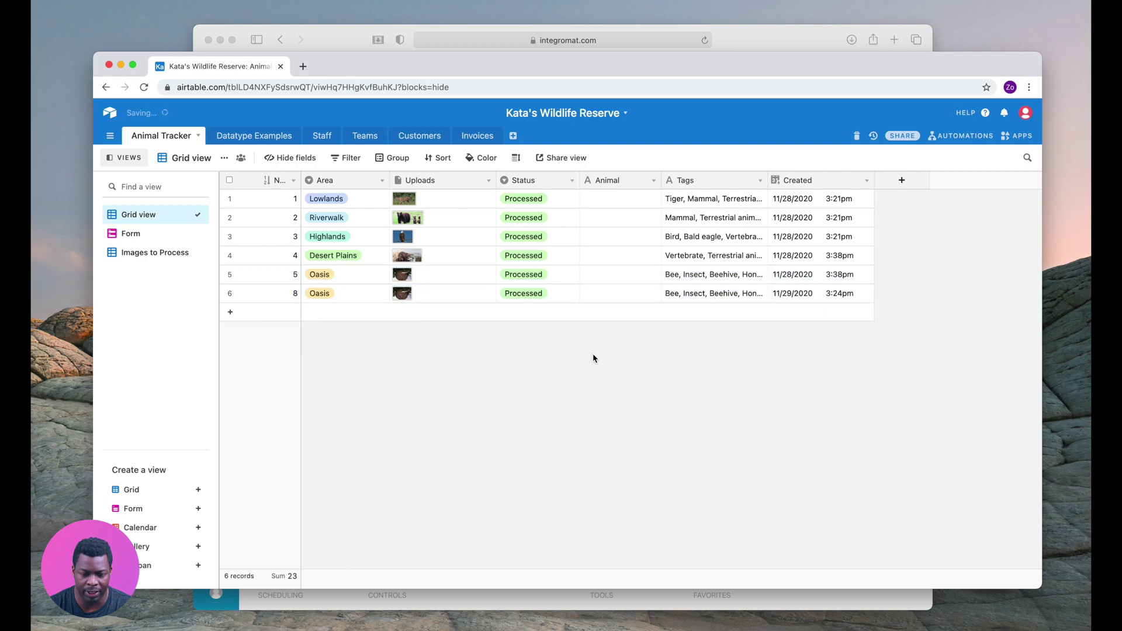
Clear the new row 6 record's Status and Tags
{"action": "left_click", "coordinate": [570, 293]}
{"action": "left_click", "coordinate": [572, 293]}
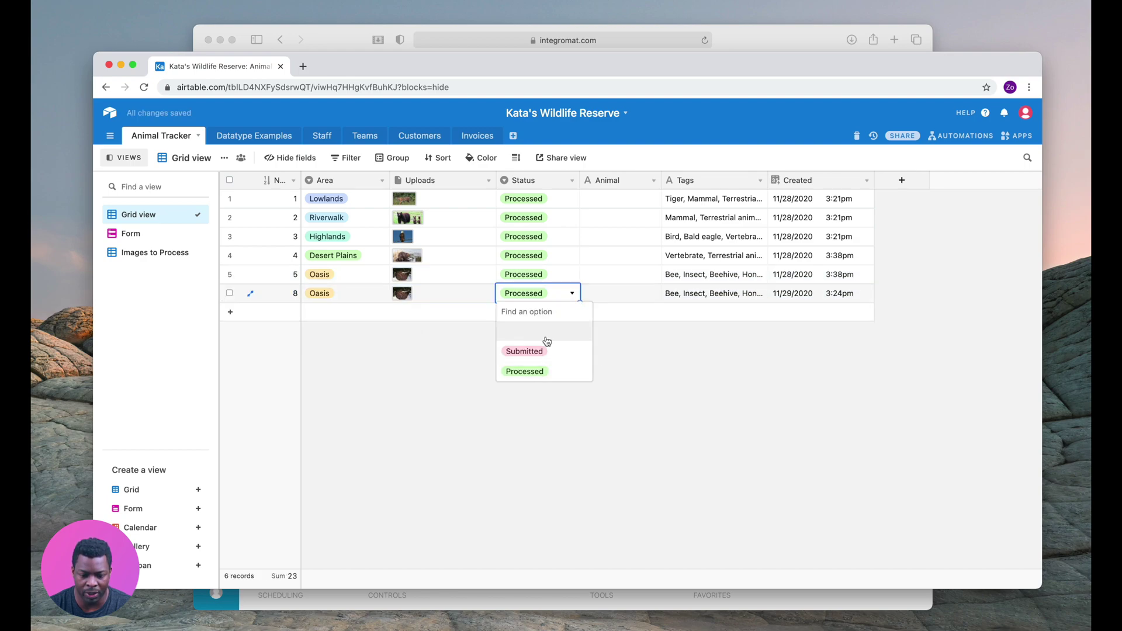
{"action": "left_click", "coordinate": [547, 341]}
{"action": "double_click", "coordinate": [703, 294]}
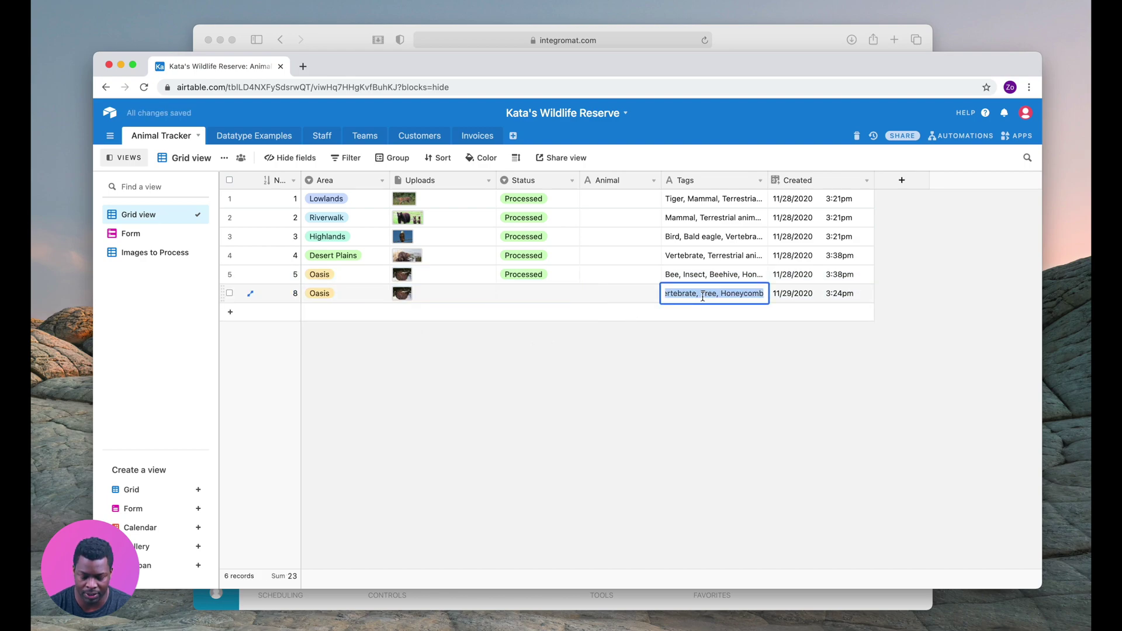
{"action": "key", "text": "BackSpace"}
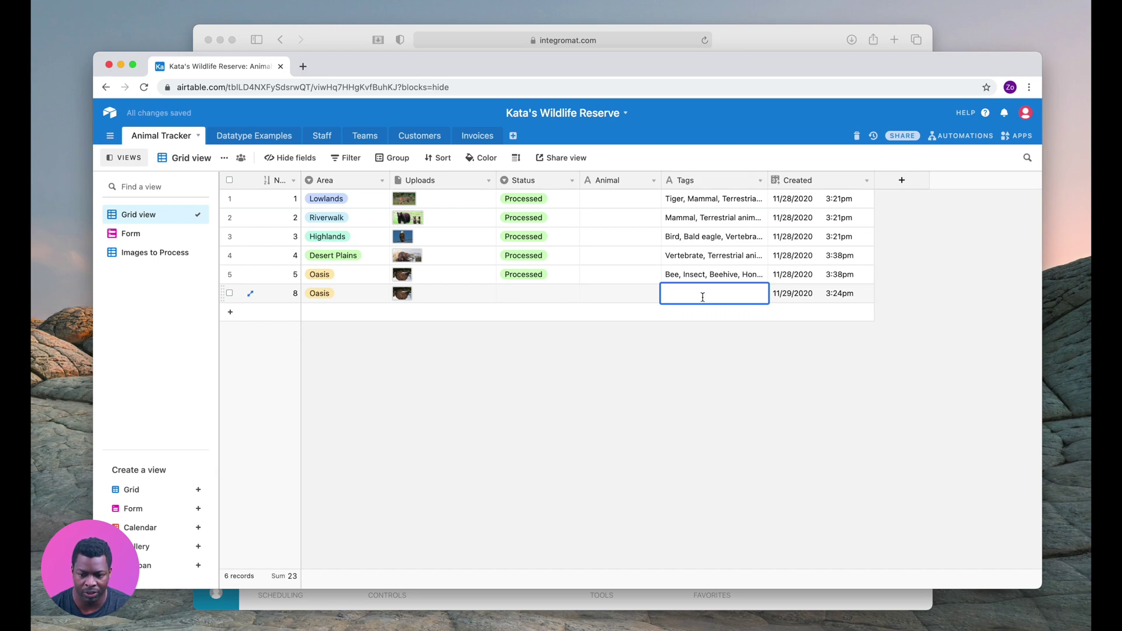
{"action": "left_click", "coordinate": [727, 381]}
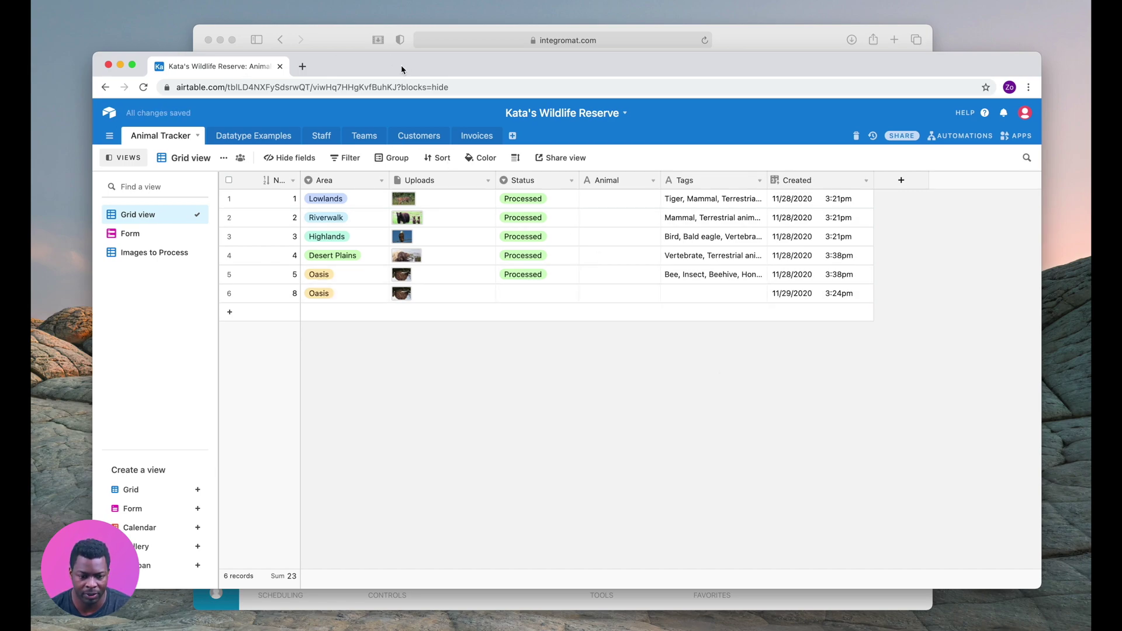
{"action": "left_click_drag", "start_coordinate": [399, 67], "coordinate": [375, 79]}
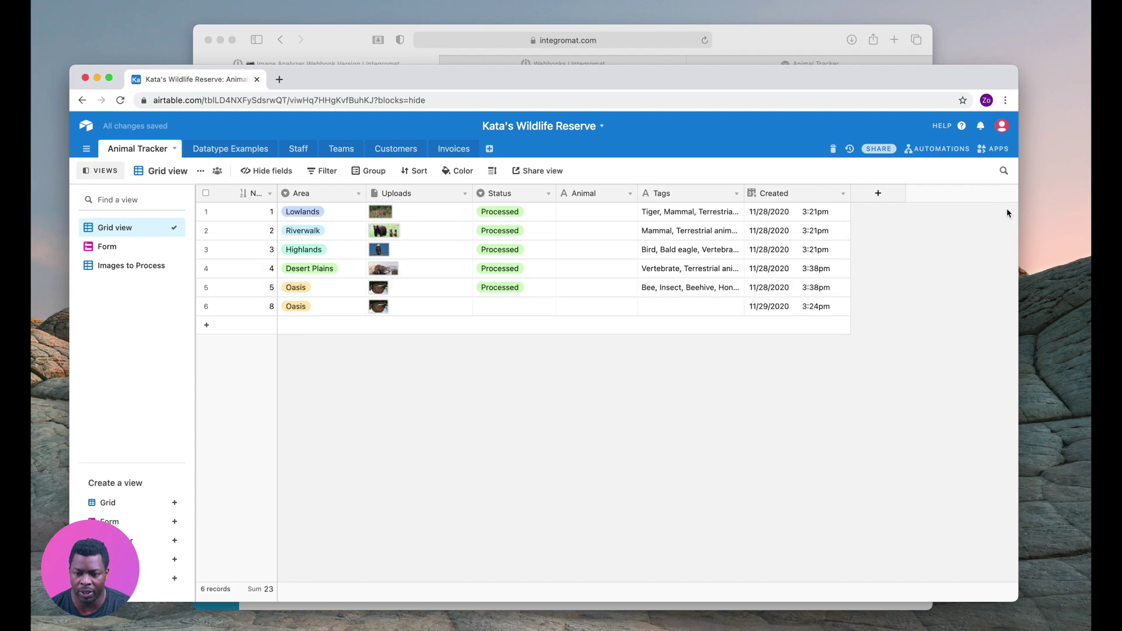
Add a new field named 'Action' of type Button
{"action": "left_click", "coordinate": [885, 195]}
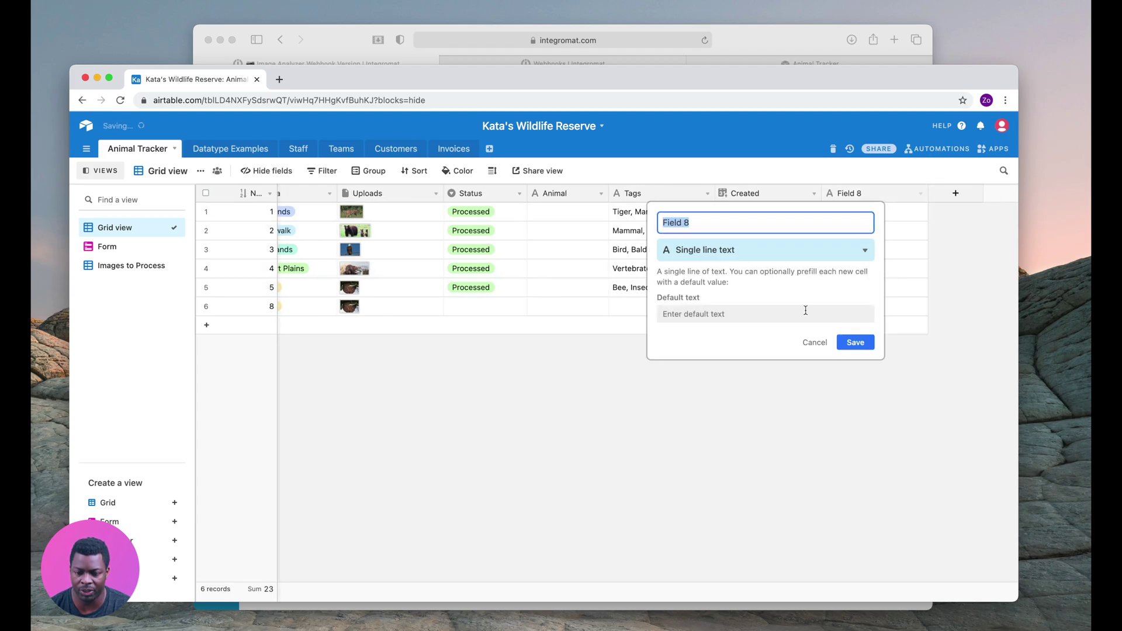
{"action": "type", "text": "Bu"}
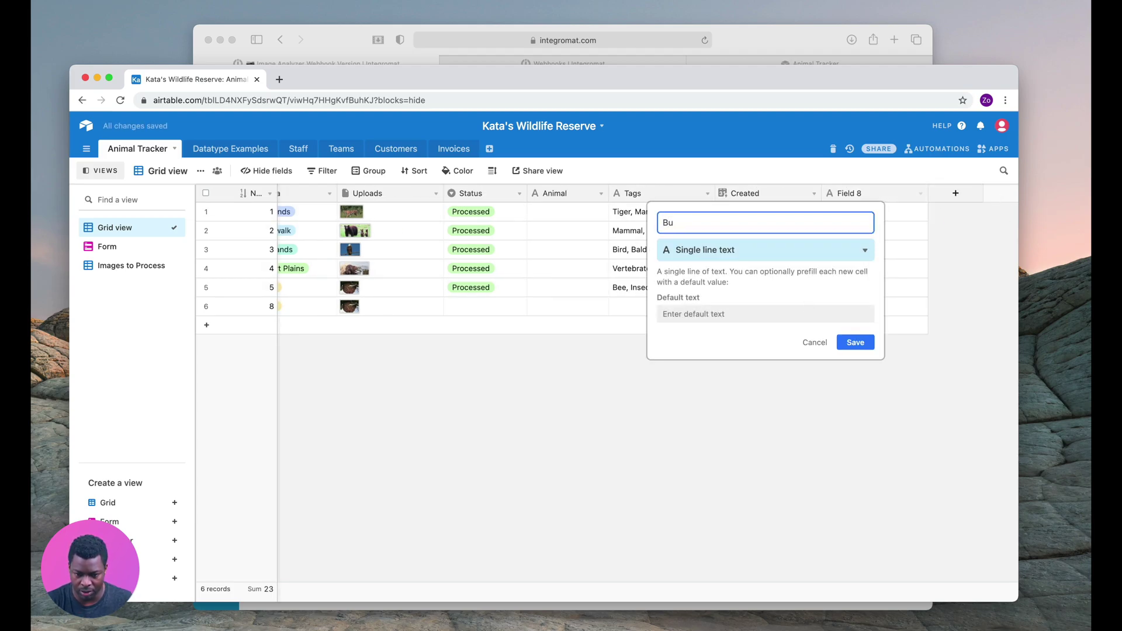
{"action": "type", "text": "l"}
{"action": "key", "text": "BackSpace"}
{"action": "key", "text": "BackSpace"}
{"action": "key", "text": "BackSpace"}
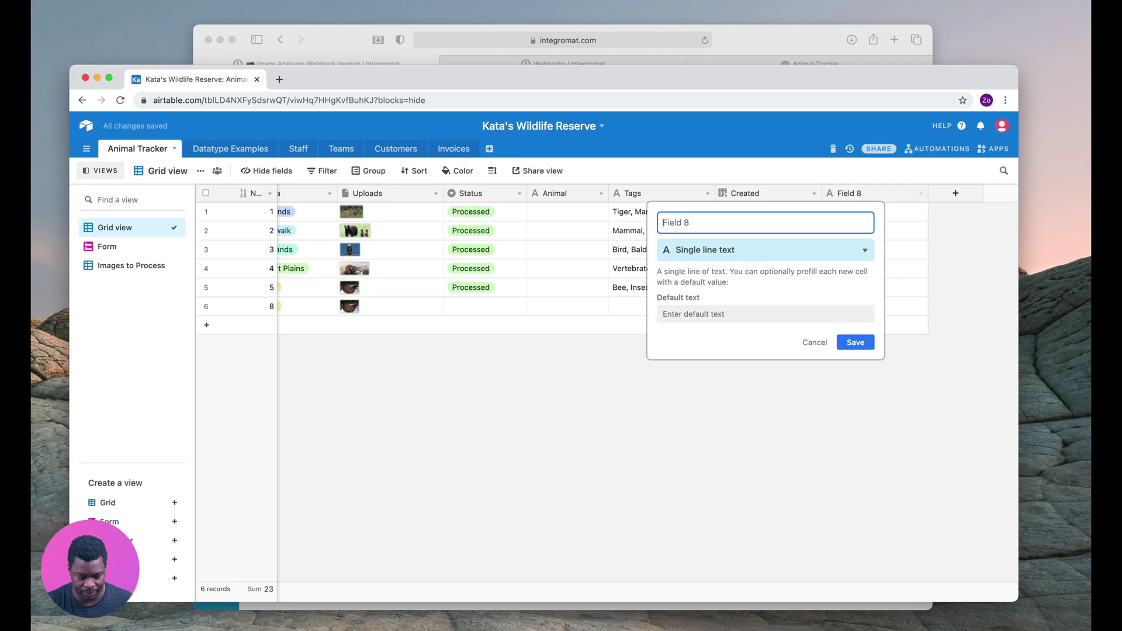
{"action": "type", "text": "Action"}
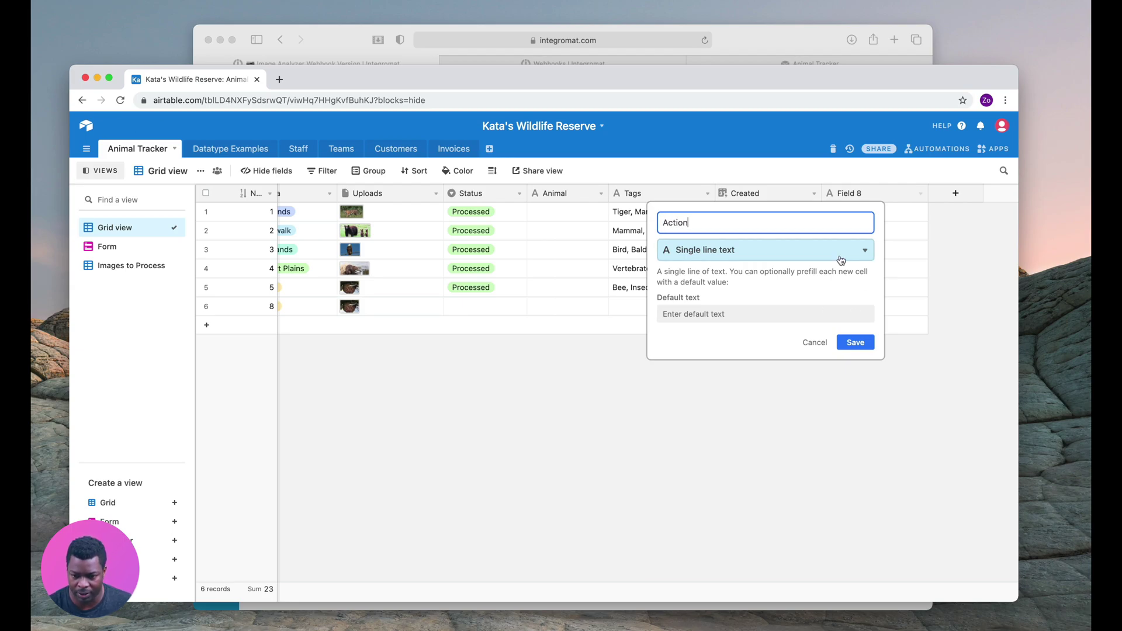
{"action": "left_click", "coordinate": [841, 261]}
{"action": "type", "text": "butt"}
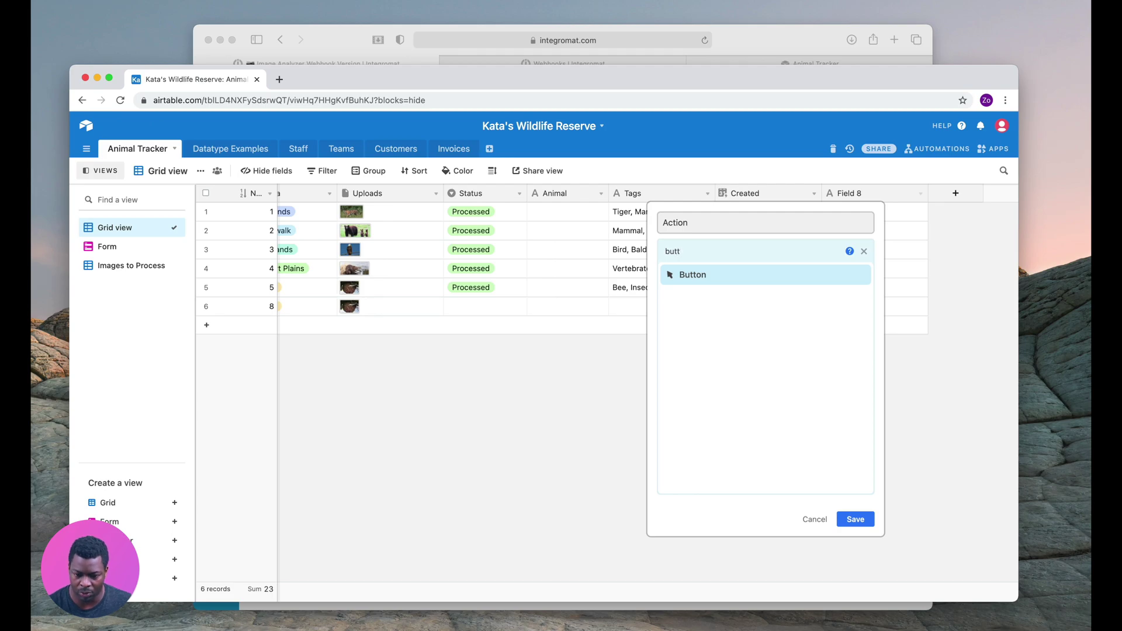
{"action": "left_click", "coordinate": [760, 284]}
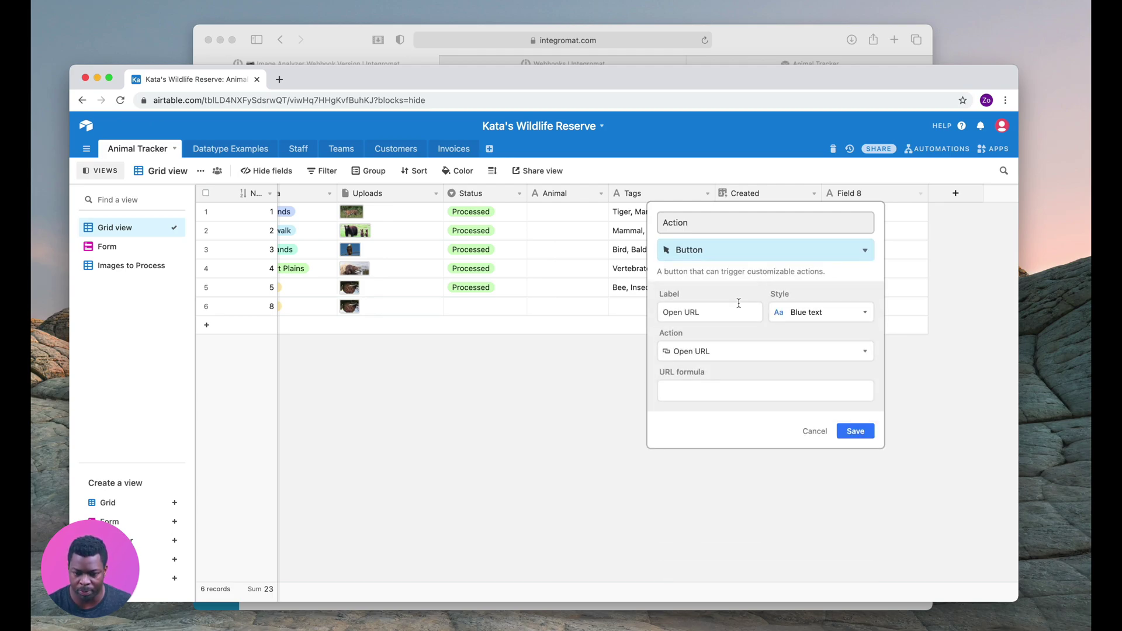
Set the Action button to run a script and save the field
{"action": "left_click", "coordinate": [738, 351]}
{"action": "scroll", "coordinate": [757, 545], "scroll_direction": "down", "scroll_amount": 1}
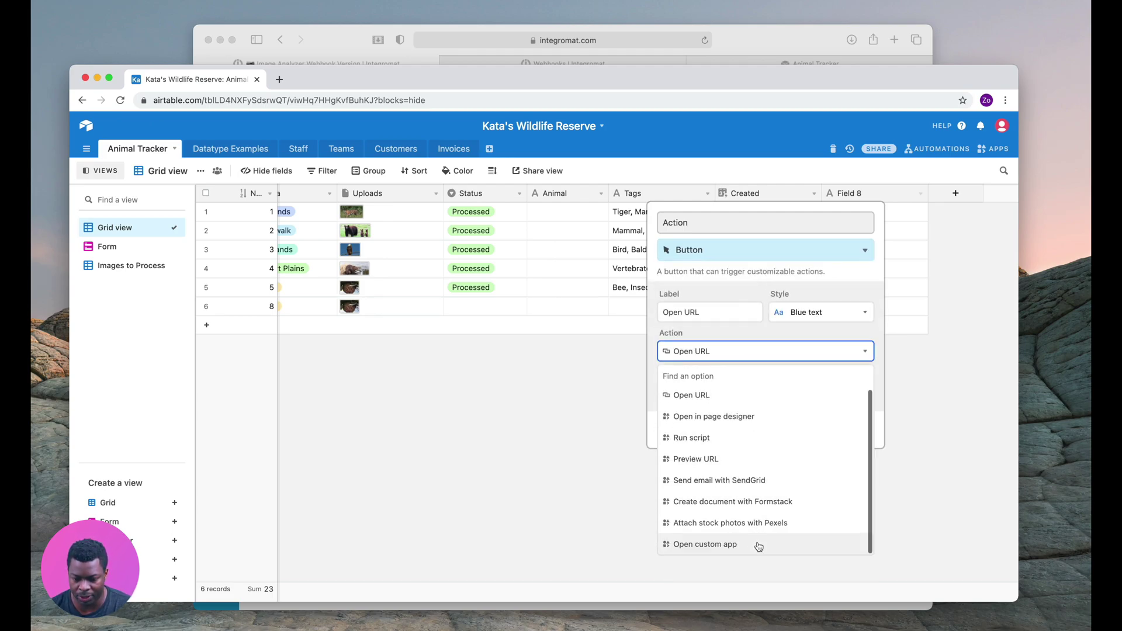
{"action": "left_click", "coordinate": [714, 439]}
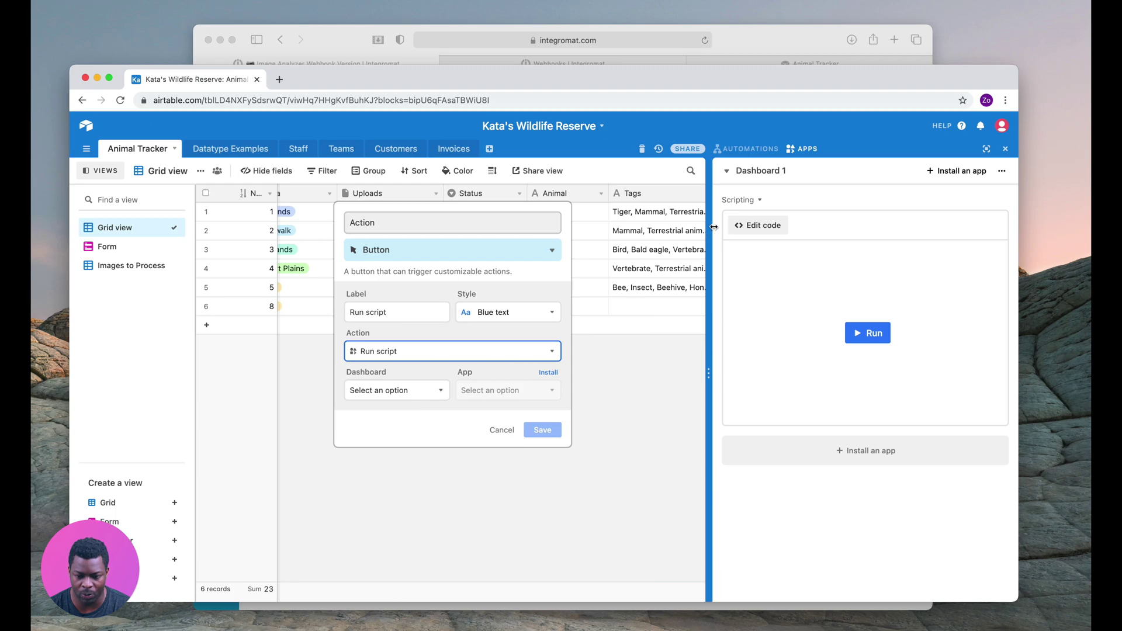
{"action": "left_click", "coordinate": [760, 201]}
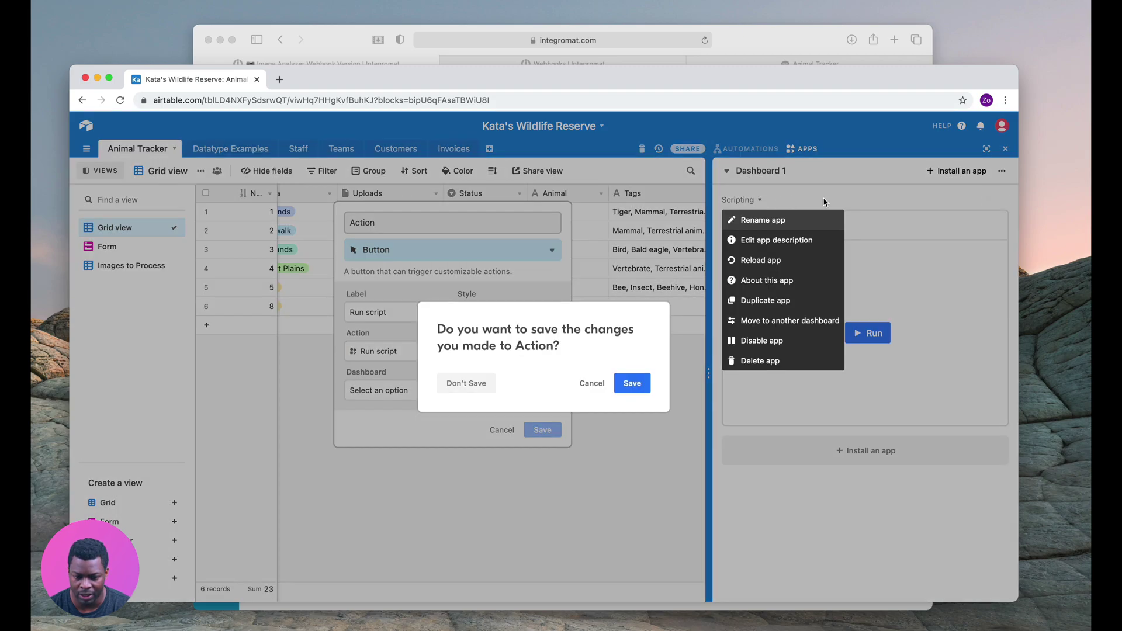
{"action": "left_click", "coordinate": [588, 386]}
{"action": "left_click", "coordinate": [758, 226]}
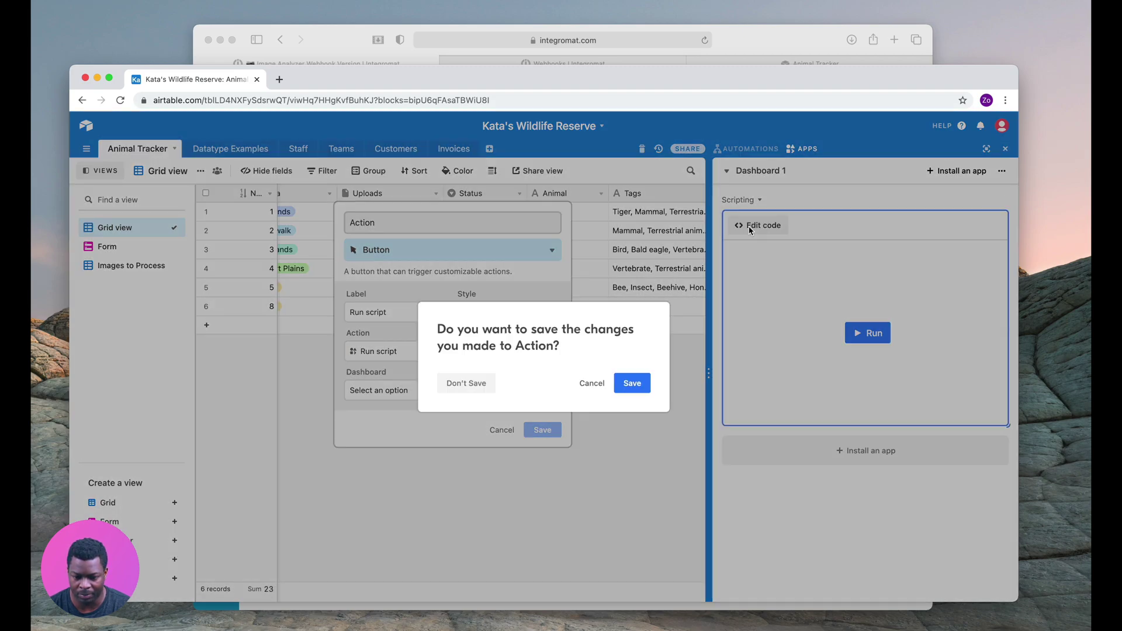
{"action": "left_click", "coordinate": [631, 384]}
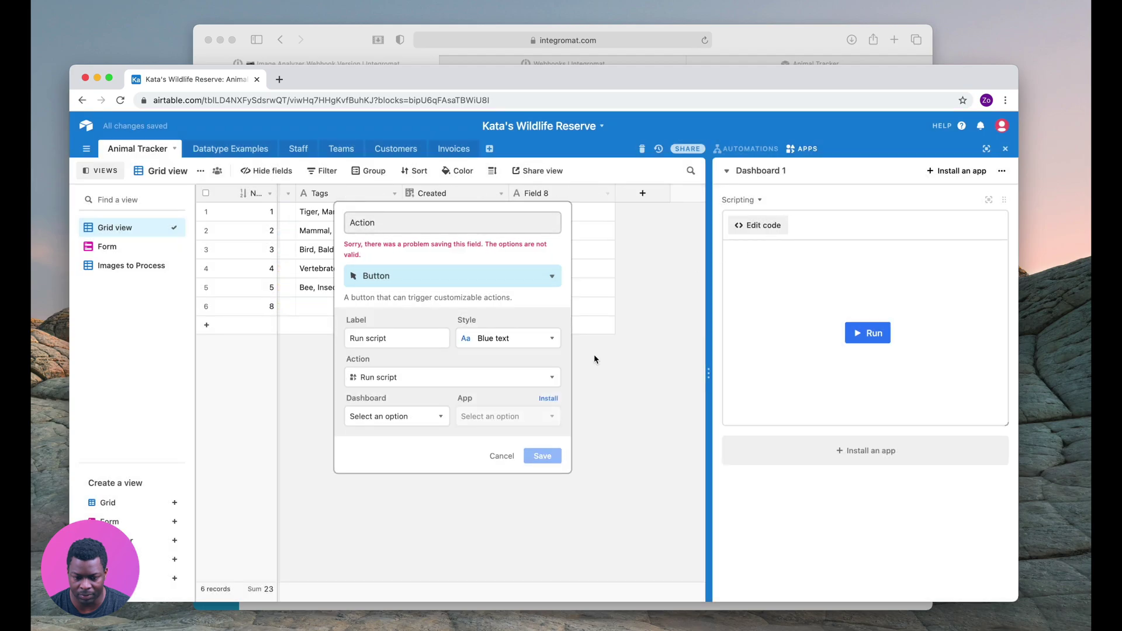
Link the button to the Scripting app on Dashboard 1 and save
{"action": "left_click", "coordinate": [434, 419]}
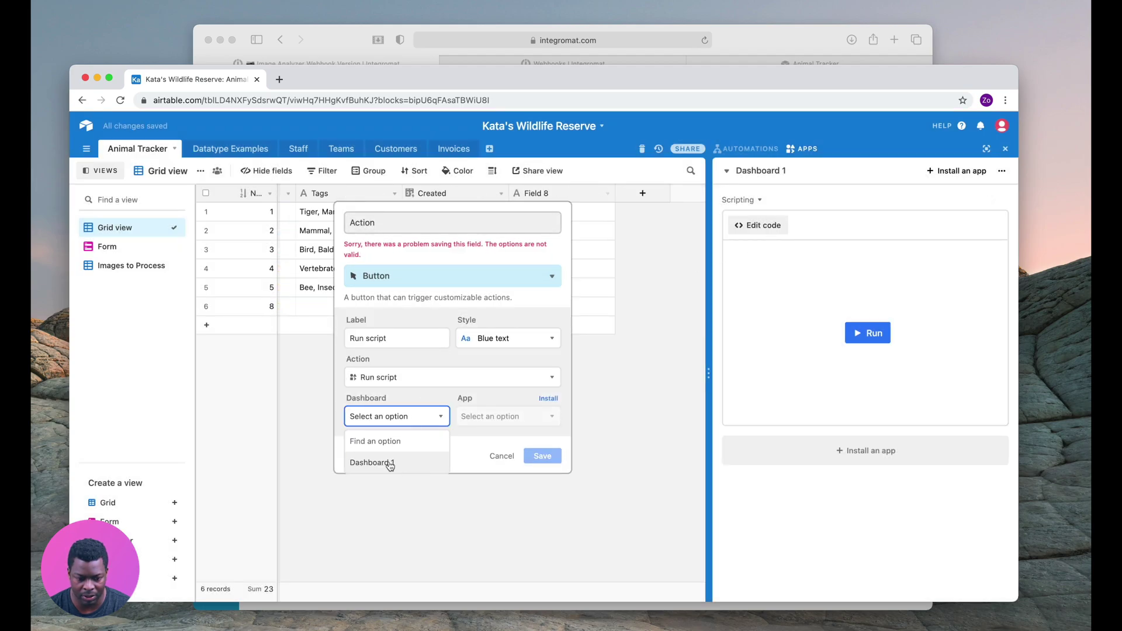
{"action": "left_click", "coordinate": [367, 462]}
{"action": "left_click", "coordinate": [537, 422]}
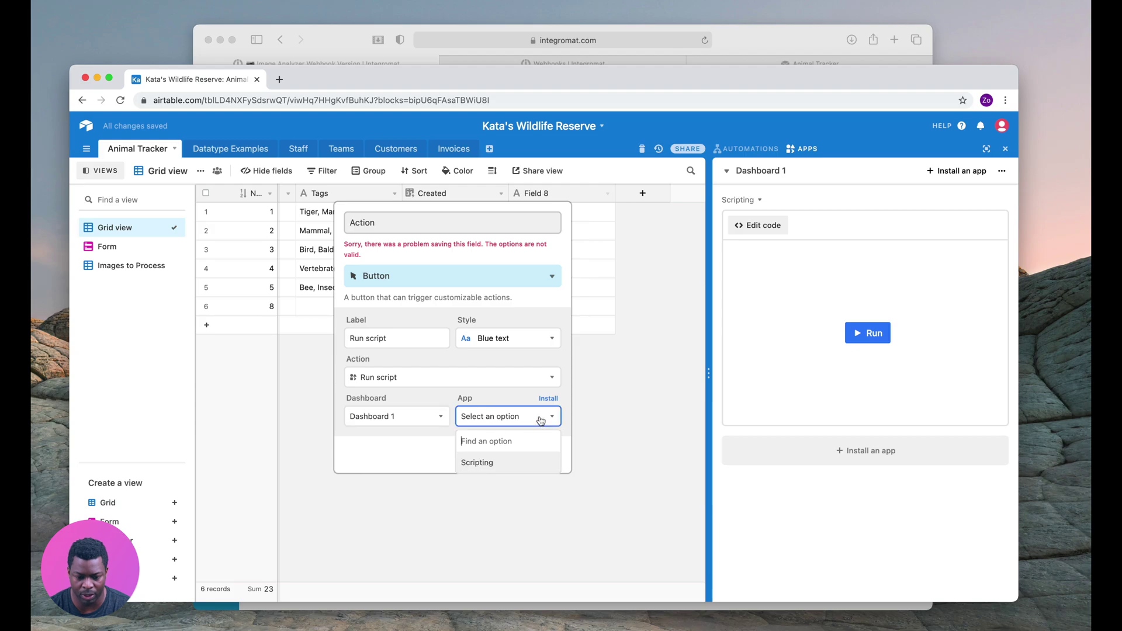
{"action": "left_click", "coordinate": [483, 465]}
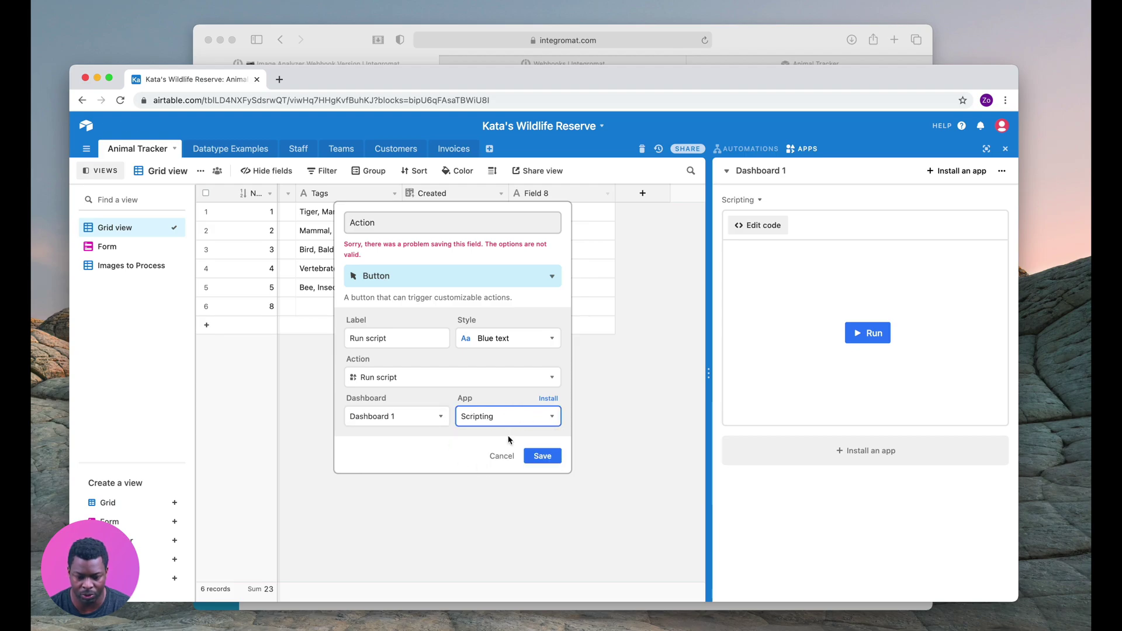
{"action": "left_click", "coordinate": [542, 456]}
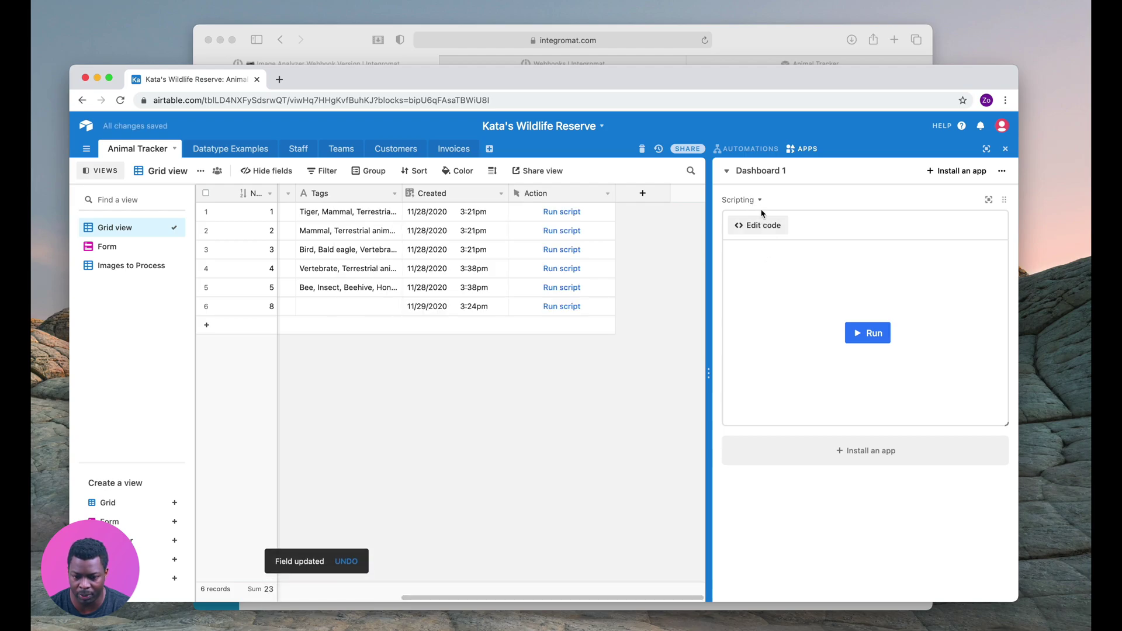
Open the button's script for editing and scroll through its template code
{"action": "left_click", "coordinate": [755, 227]}
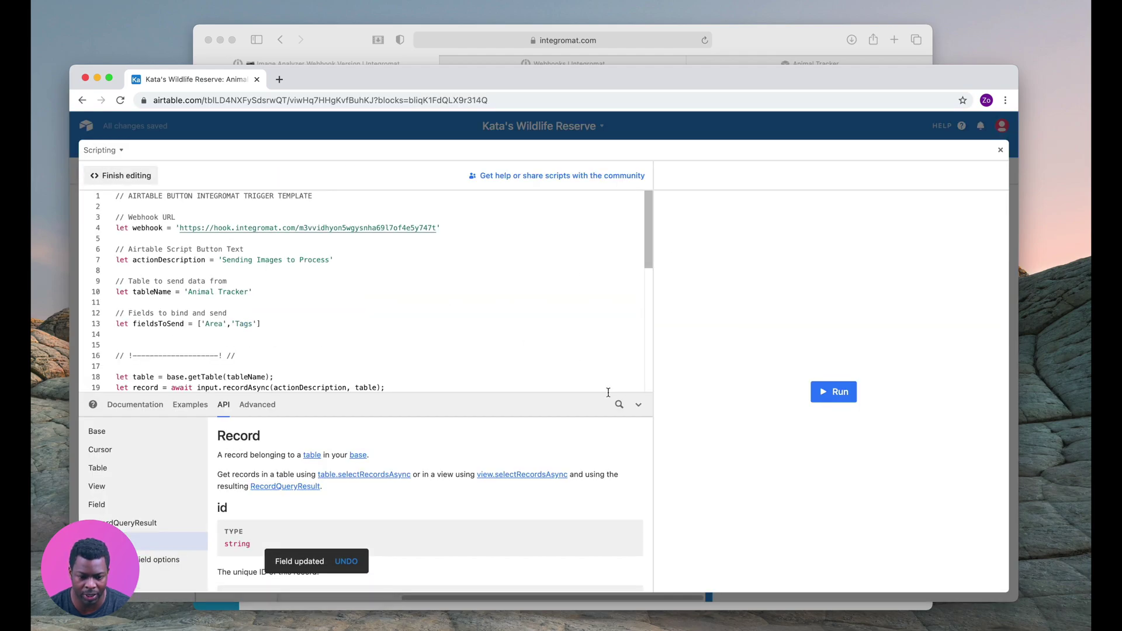
{"action": "scroll", "coordinate": [586, 375], "scroll_direction": "down", "scroll_amount": 1}
{"action": "scroll", "coordinate": [587, 375], "scroll_direction": "down", "scroll_amount": 1}
{"action": "scroll", "coordinate": [587, 375], "scroll_direction": "up", "scroll_amount": 2}
{"action": "scroll", "coordinate": [587, 375], "scroll_direction": "down", "scroll_amount": 3}
{"action": "scroll", "coordinate": [587, 375], "scroll_direction": "up", "scroll_amount": 3}
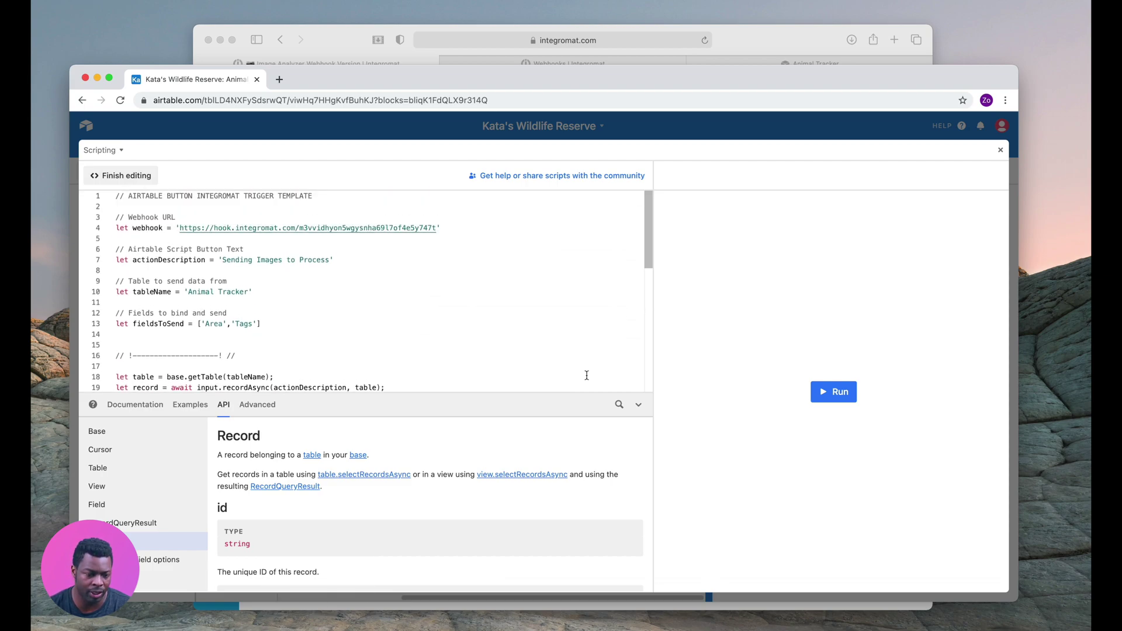
{"action": "left_click_drag", "start_coordinate": [239, 198], "coordinate": [314, 198]}
{"action": "left_click", "coordinate": [122, 201]}
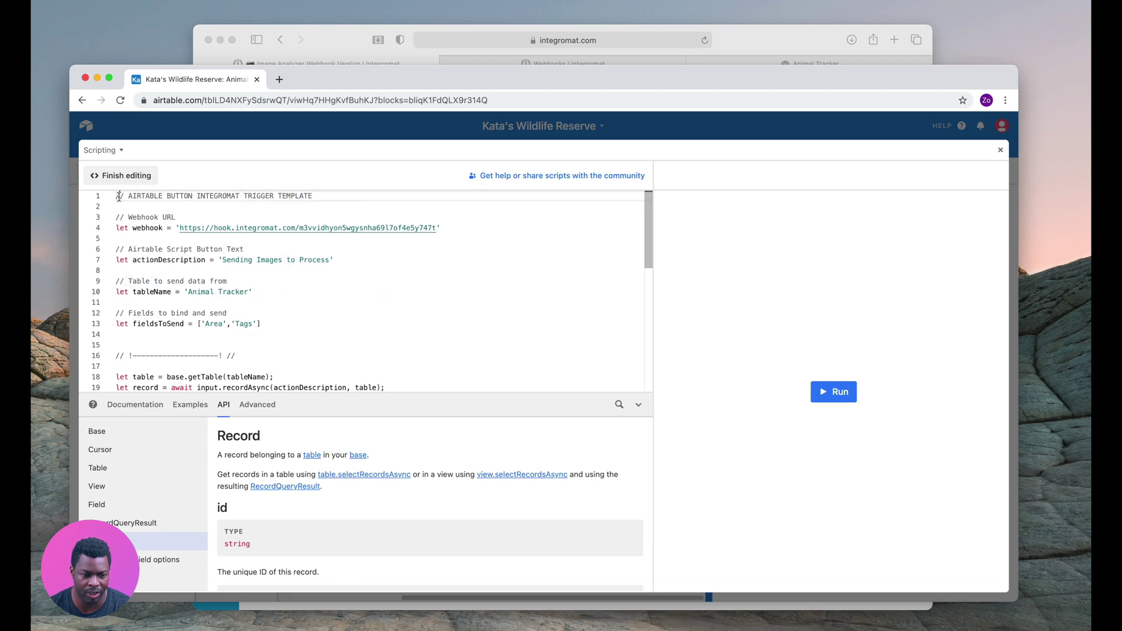
{"action": "left_click_drag", "start_coordinate": [116, 196], "coordinate": [159, 283]}
{"action": "left_click", "coordinate": [413, 290]}
{"action": "scroll", "coordinate": [325, 299], "scroll_direction": "down", "scroll_amount": 1}
{"action": "scroll", "coordinate": [325, 299], "scroll_direction": "down", "scroll_amount": 5}
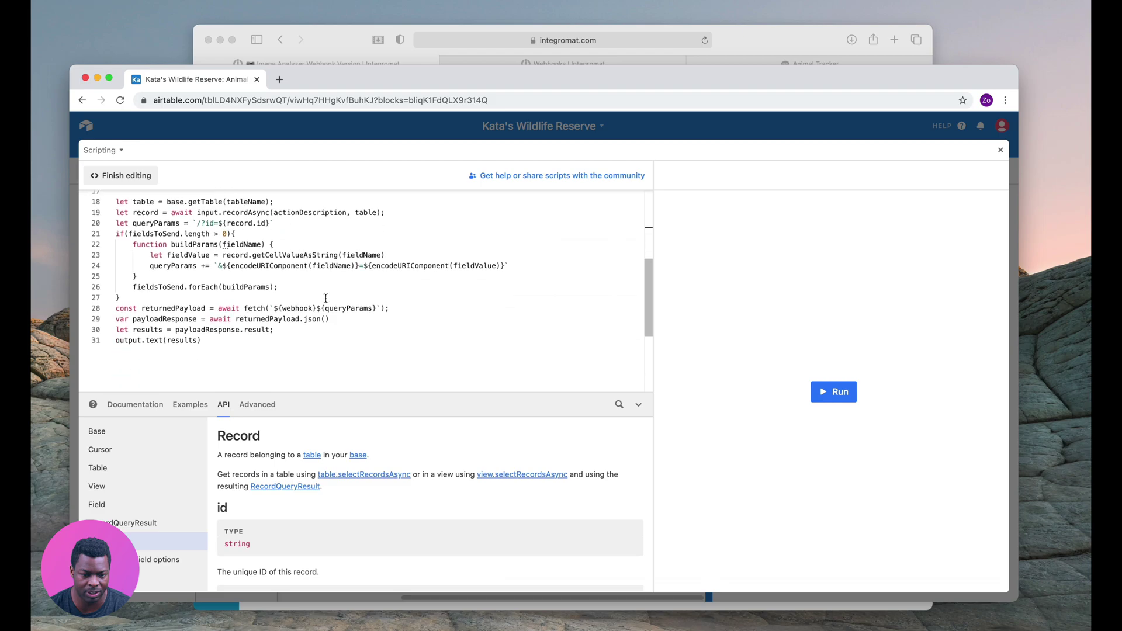
{"action": "scroll", "coordinate": [325, 295], "scroll_direction": "up", "scroll_amount": 6}
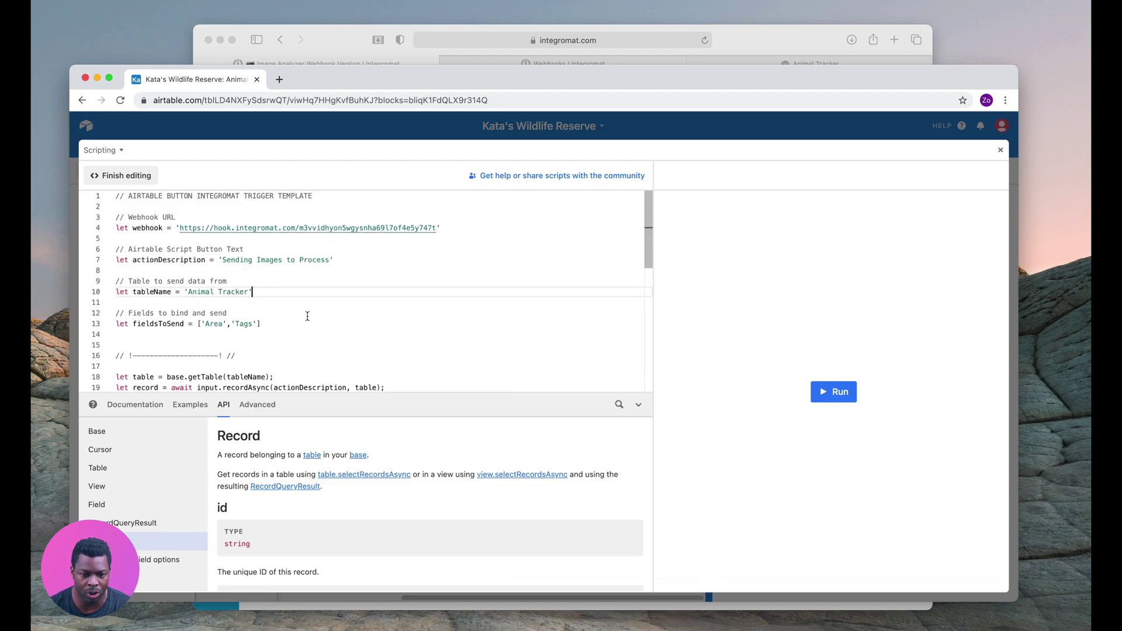
Highlight the webhook URL on line 4 and the 'Sending Images to Process' description
{"action": "left_click", "coordinate": [149, 227]}
{"action": "left_click", "coordinate": [195, 214]}
{"action": "left_click_drag", "start_coordinate": [183, 228], "coordinate": [437, 231]}
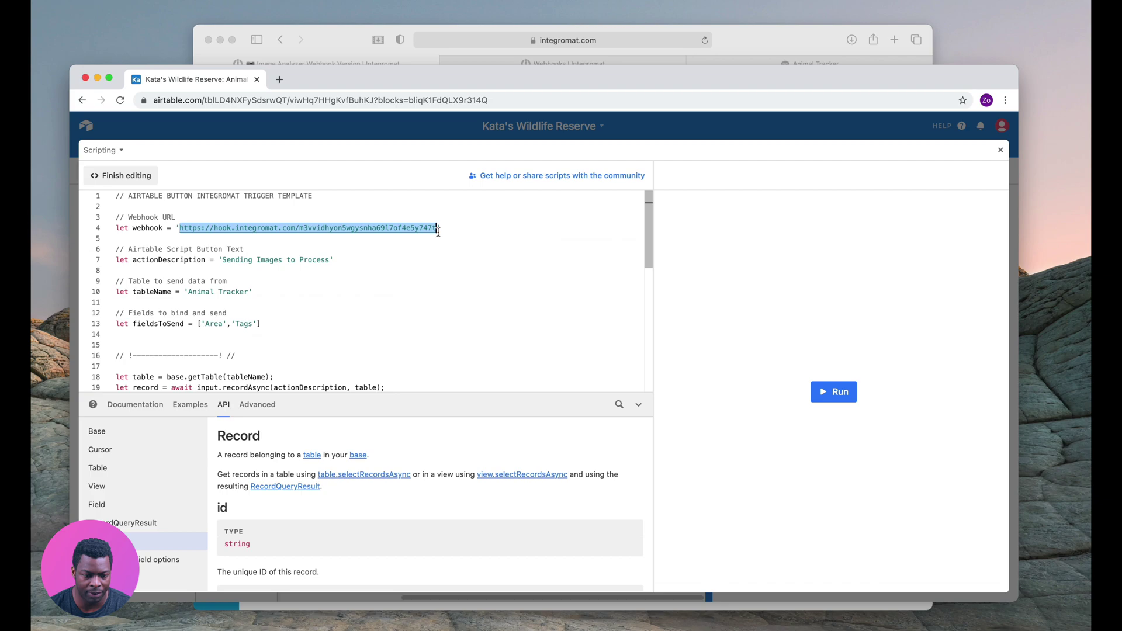
{"action": "left_click", "coordinate": [418, 265]}
{"action": "left_click_drag", "start_coordinate": [222, 261], "coordinate": [328, 263]}
{"action": "left_click", "coordinate": [247, 259]}
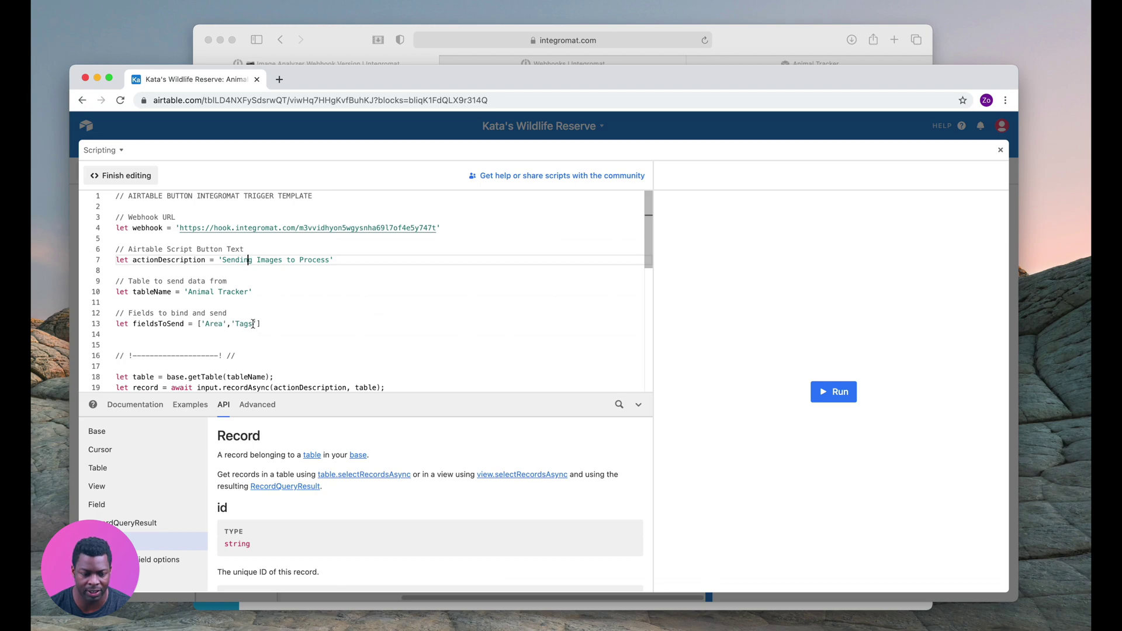
Remove 'Tags' from fieldsToSend so only Area is sent, then finish editing
{"action": "left_click_drag", "start_coordinate": [254, 324], "coordinate": [230, 324]}
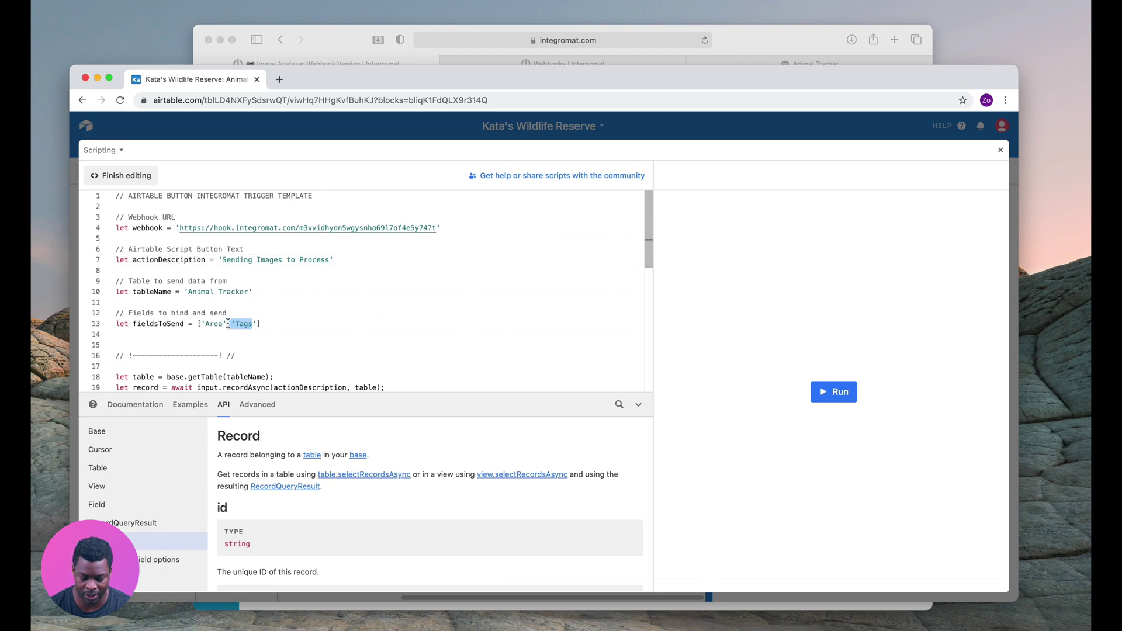
{"action": "left_click", "coordinate": [228, 323]}
{"action": "type", "text": ","}
{"action": "double_click", "coordinate": [243, 324]}
{"action": "left_click_drag", "start_coordinate": [257, 324], "coordinate": [229, 325]}
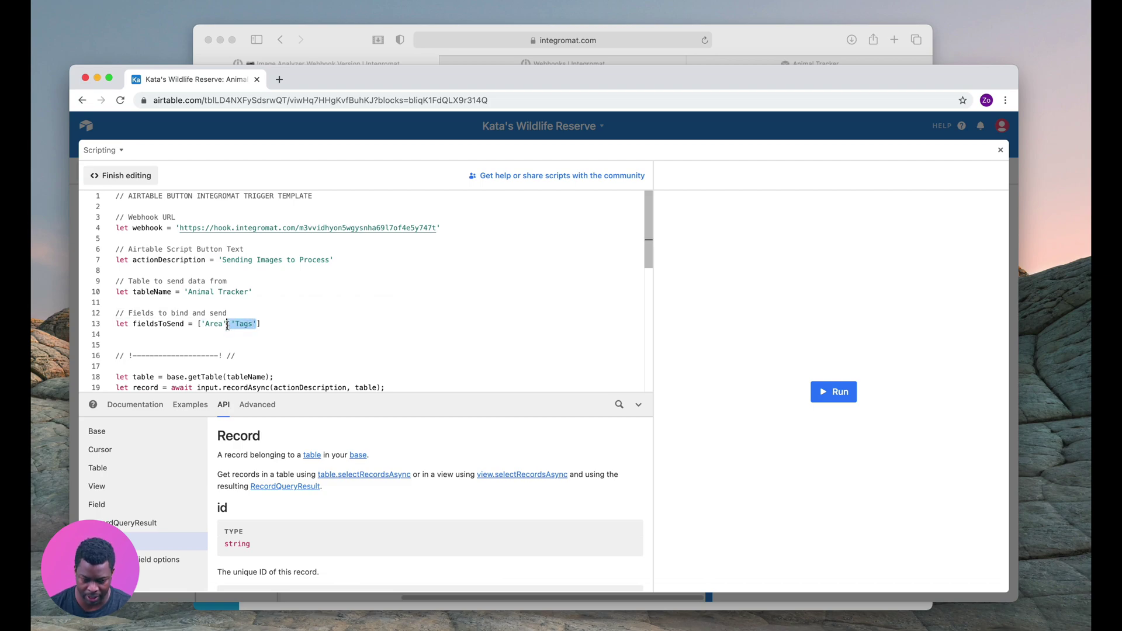
{"action": "key", "text": "BackSpace"}
{"action": "key", "text": "BackSpace"}
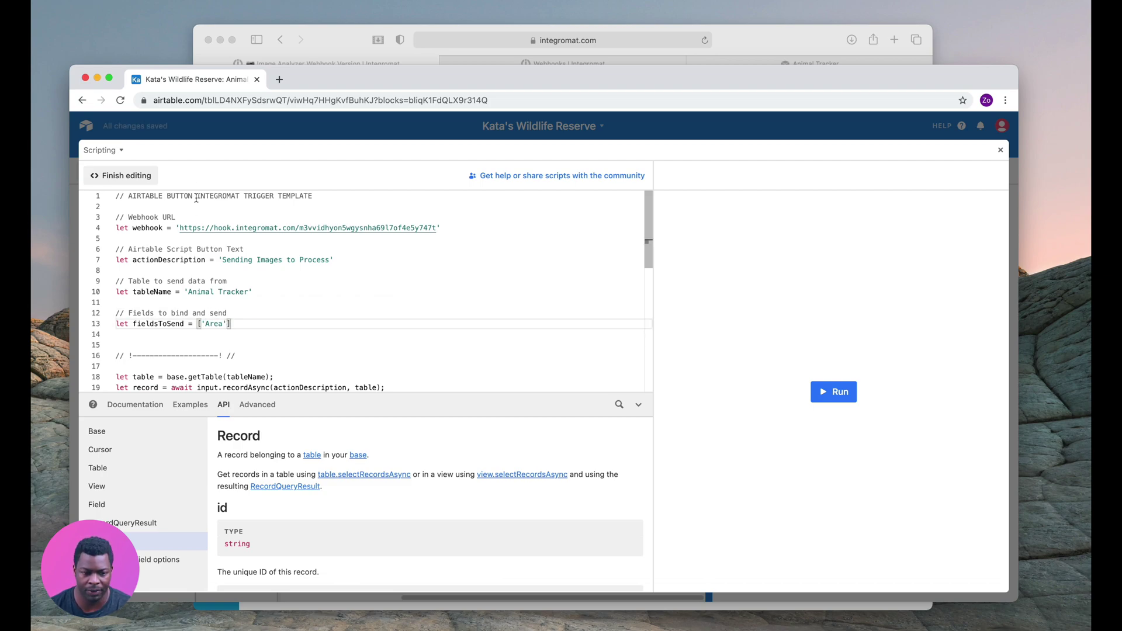
{"action": "left_click", "coordinate": [133, 176]}
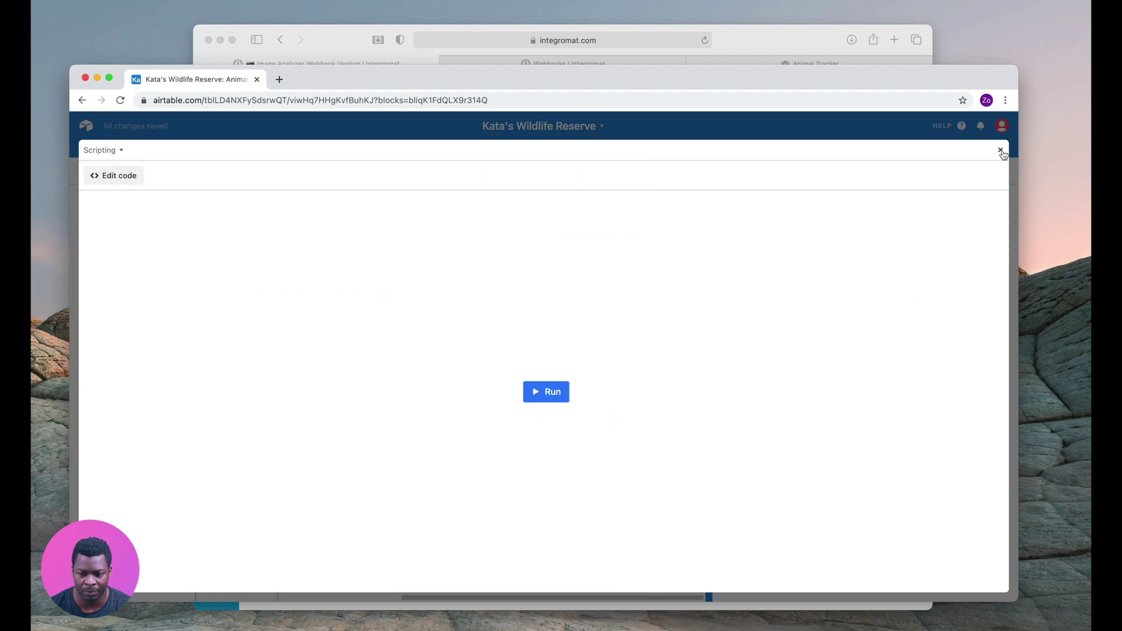
Close the Scripting app and make the Action buttons light purple
{"action": "left_click", "coordinate": [1001, 150]}
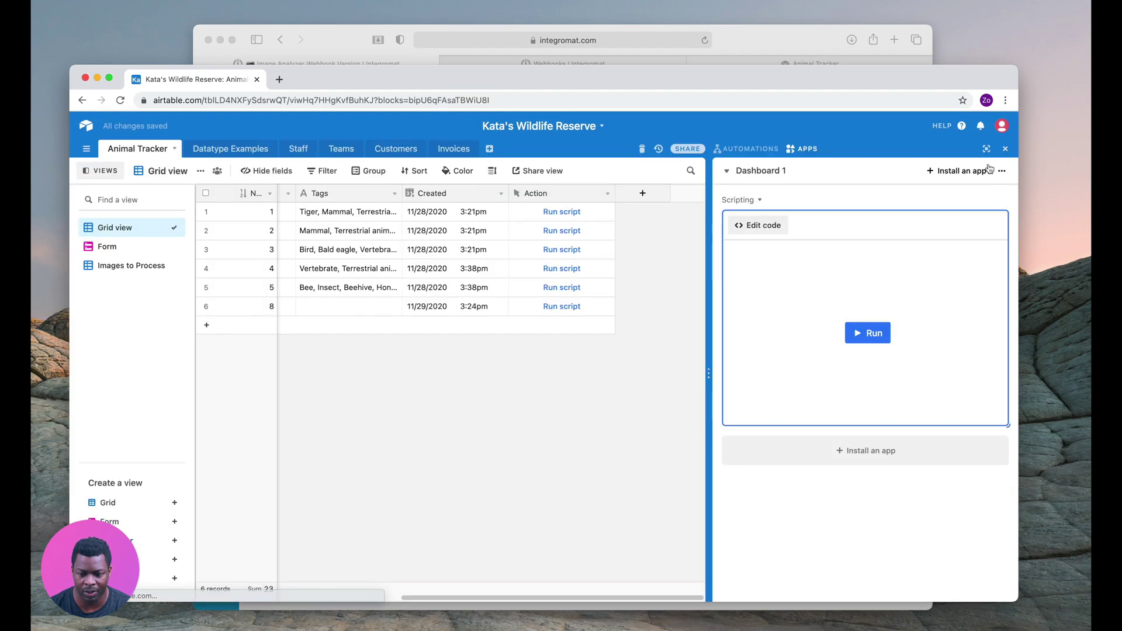
{"action": "left_click", "coordinate": [608, 194]}
{"action": "left_click", "coordinate": [585, 208]}
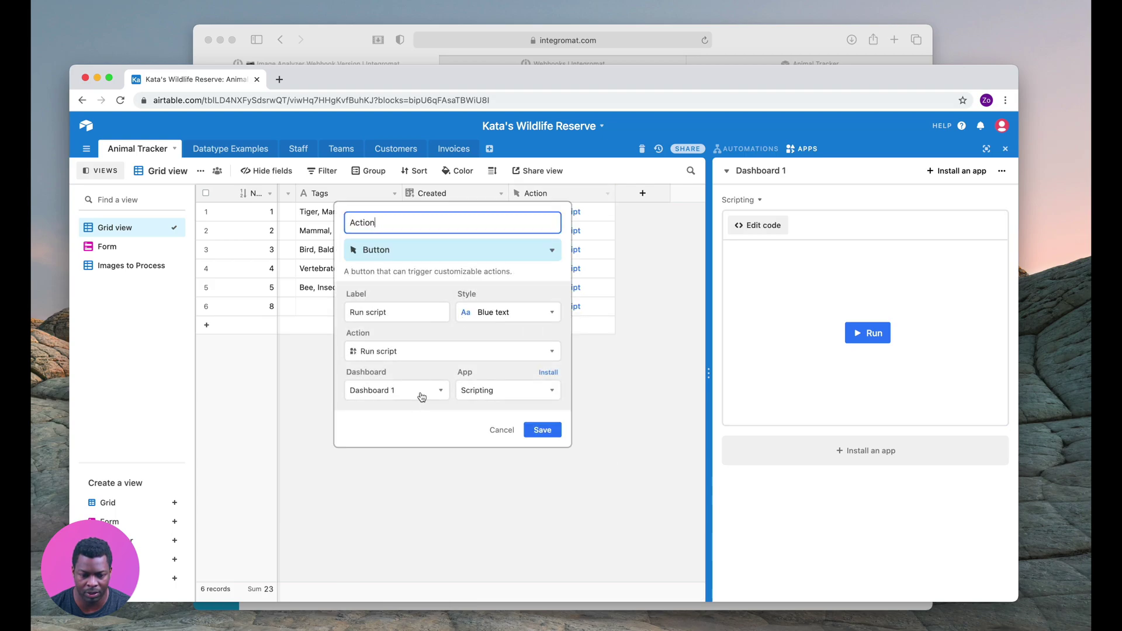
{"action": "left_click", "coordinate": [523, 315]}
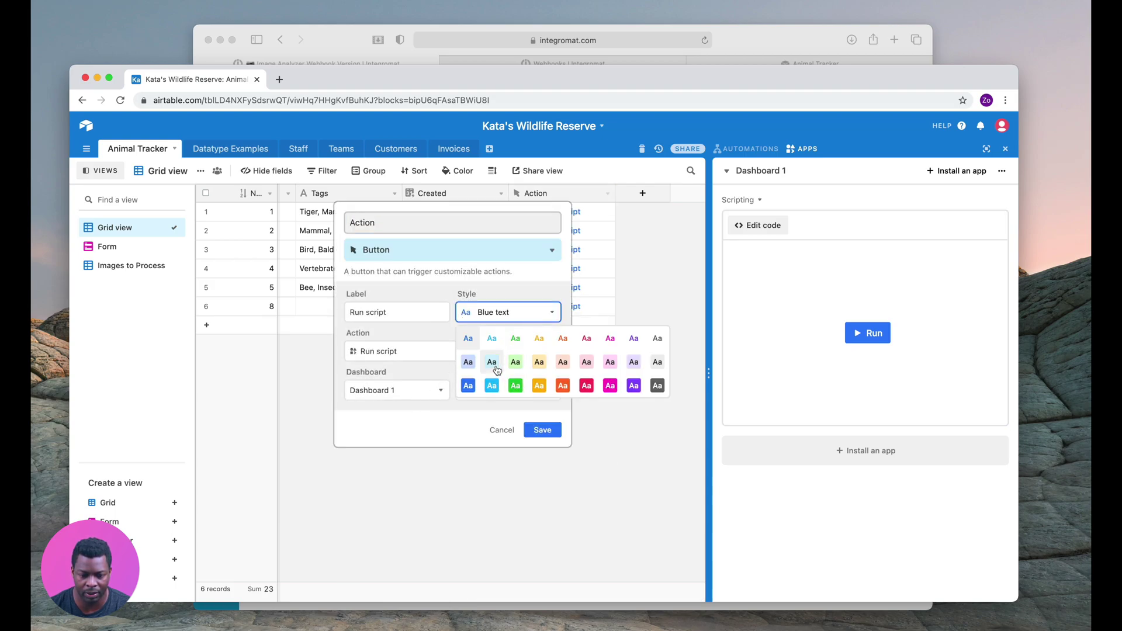
{"action": "left_click", "coordinate": [634, 362]}
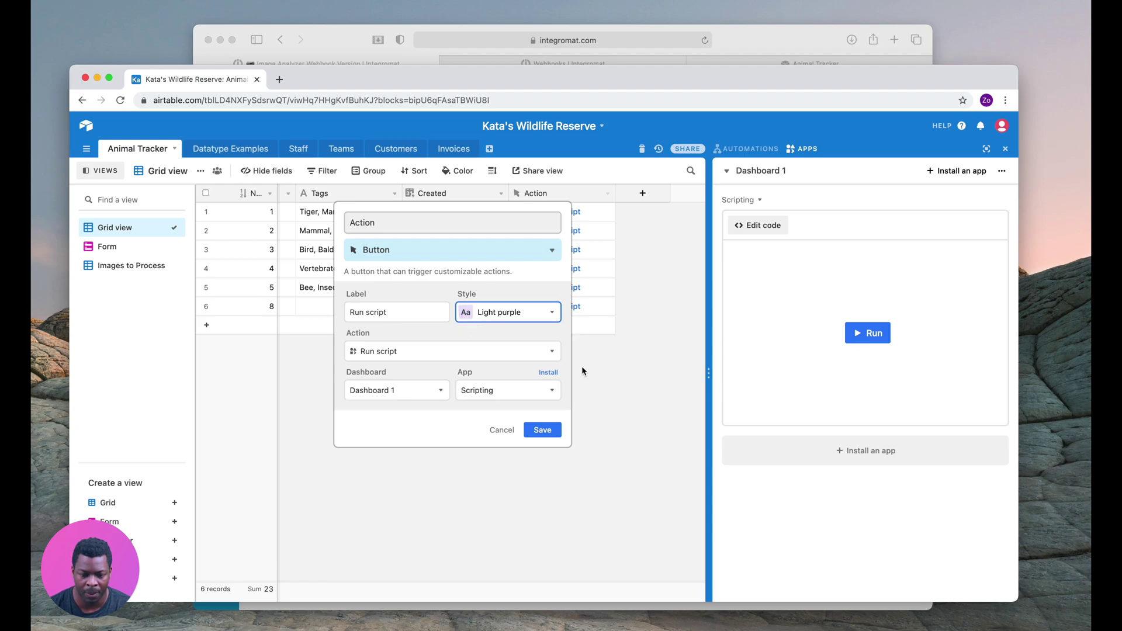
{"action": "left_click", "coordinate": [544, 430]}
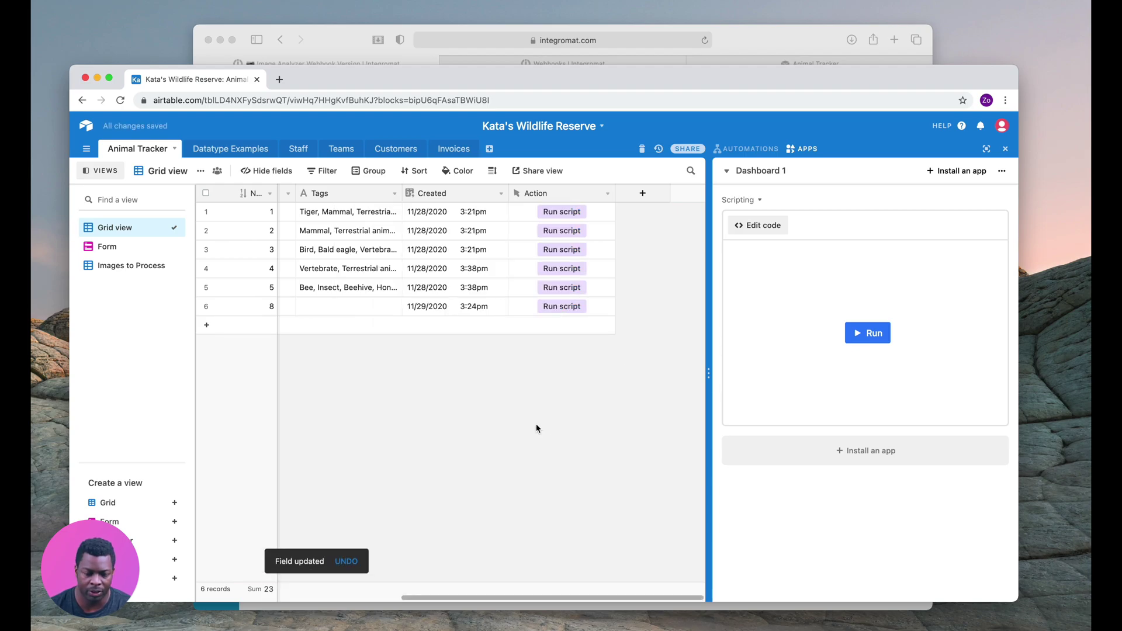
Relabel the Action button 'Get Tags' and save the field
{"action": "left_click", "coordinate": [608, 194]}
{"action": "left_click", "coordinate": [561, 214]}
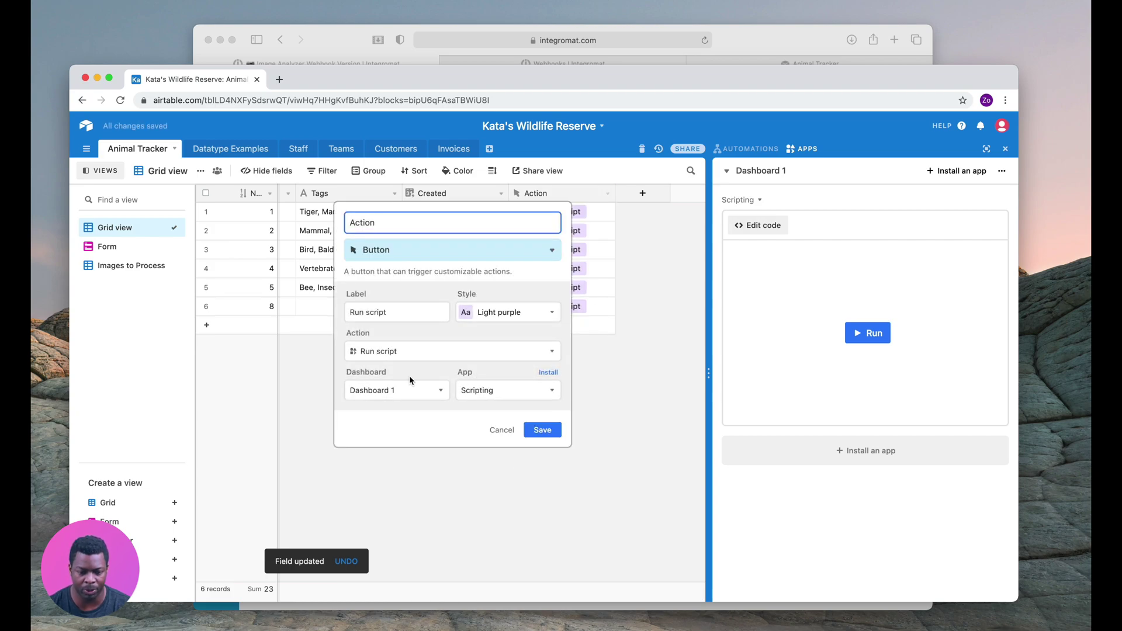
{"action": "left_click", "coordinate": [388, 311]}
{"action": "triple_click", "coordinate": [389, 311]}
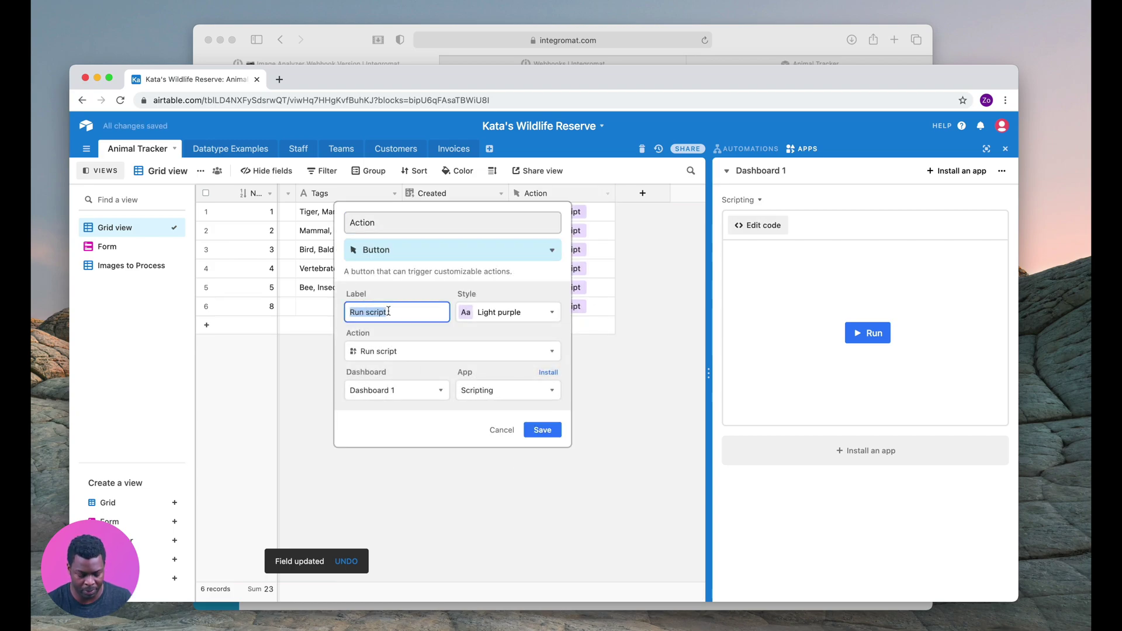
{"action": "type", "text": "Pro"}
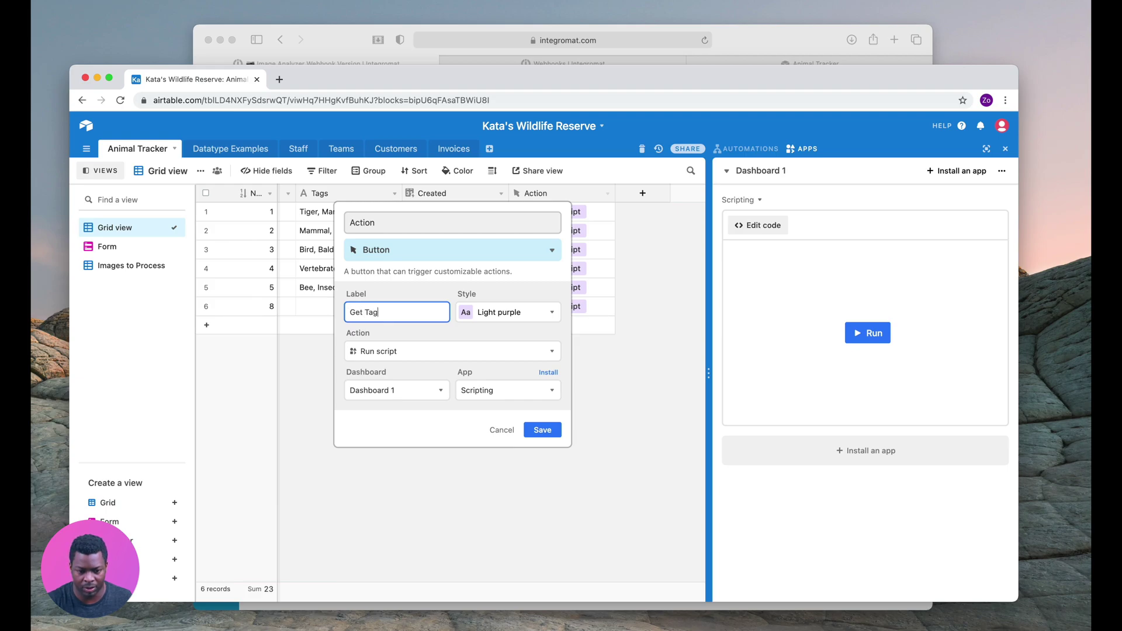
{"action": "left_click", "coordinate": [546, 431]}
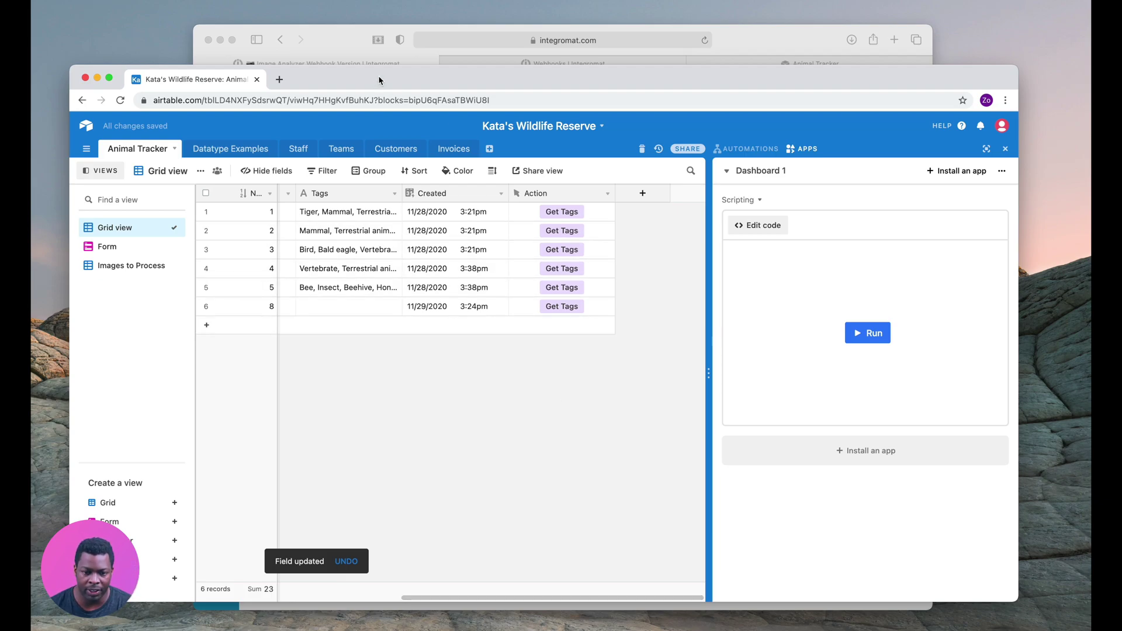
Back in Integromat, delete the Get Images module from the scenario
{"action": "left_click", "coordinate": [338, 39]}
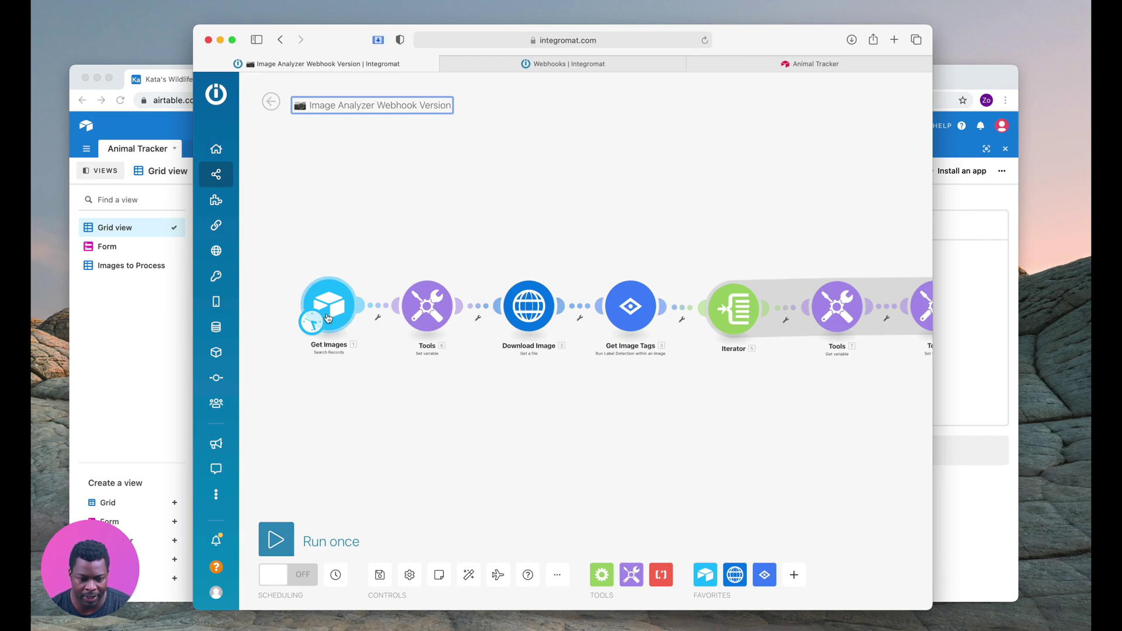
{"action": "mouse_move", "coordinate": [327, 319]}
{"action": "left_mouse_down"}
{"action": "mouse_move", "coordinate": [343, 298]}
{"action": "mouse_move", "coordinate": [327, 330]}
{"action": "mouse_move", "coordinate": [329, 318]}
{"action": "left_mouse_up"}
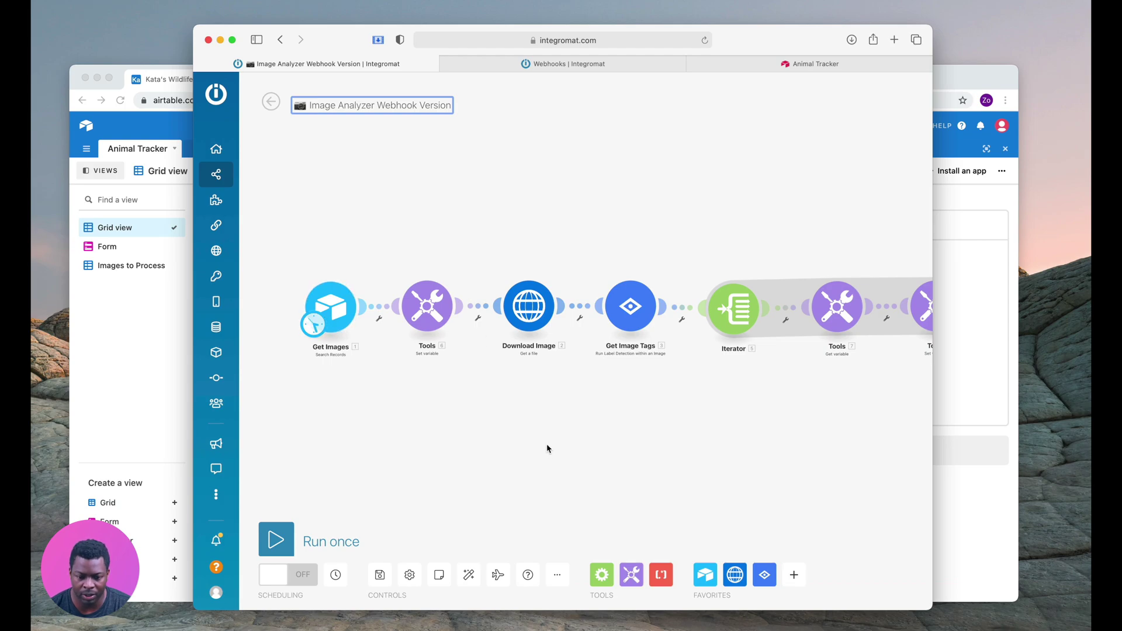
{"action": "scroll", "coordinate": [547, 449], "scroll_direction": "down", "scroll_amount": 3}
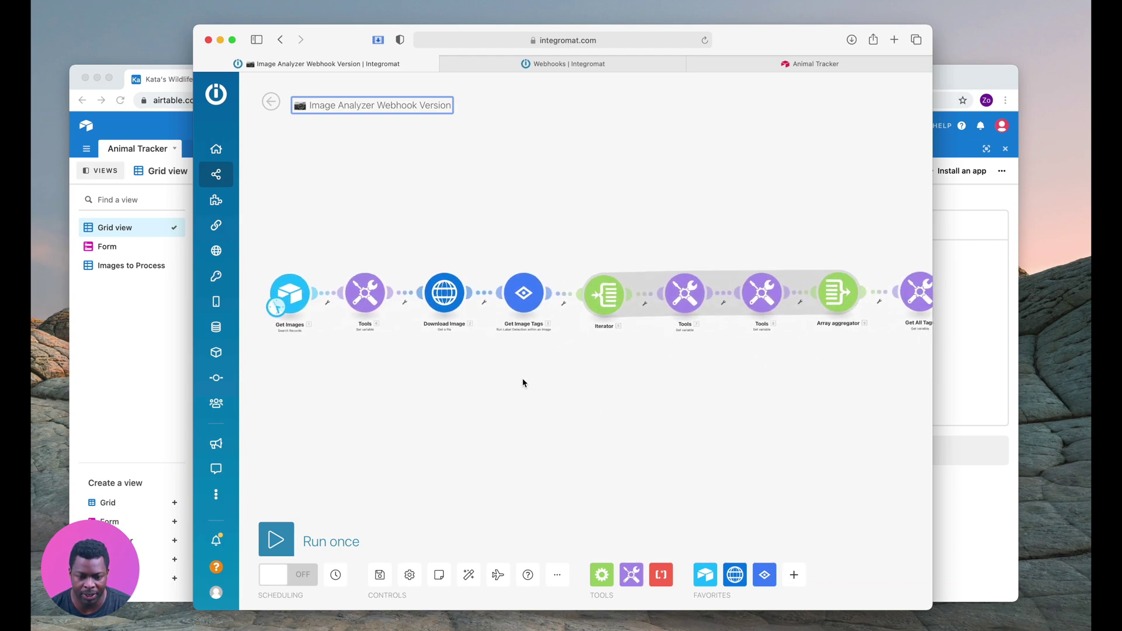
{"action": "scroll", "coordinate": [523, 383], "scroll_direction": "down", "scroll_amount": 3}
{"action": "scroll", "coordinate": [524, 383], "scroll_direction": "up", "scroll_amount": 3}
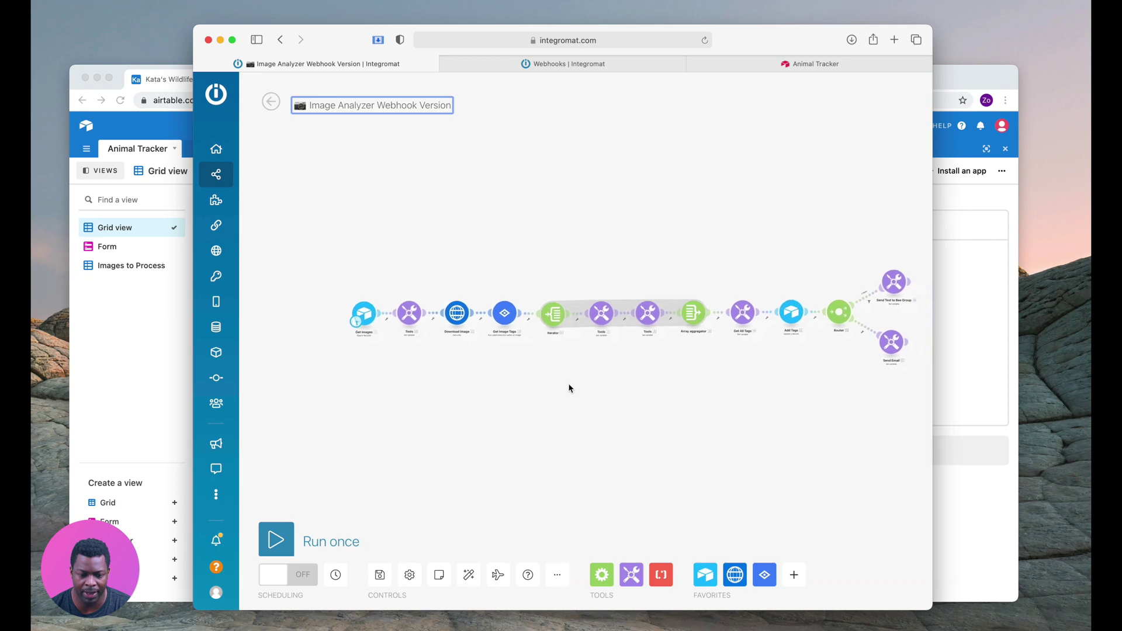
{"action": "scroll", "coordinate": [526, 375], "scroll_direction": "down", "scroll_amount": 2}
{"action": "scroll", "coordinate": [318, 263], "scroll_direction": "up", "scroll_amount": 2}
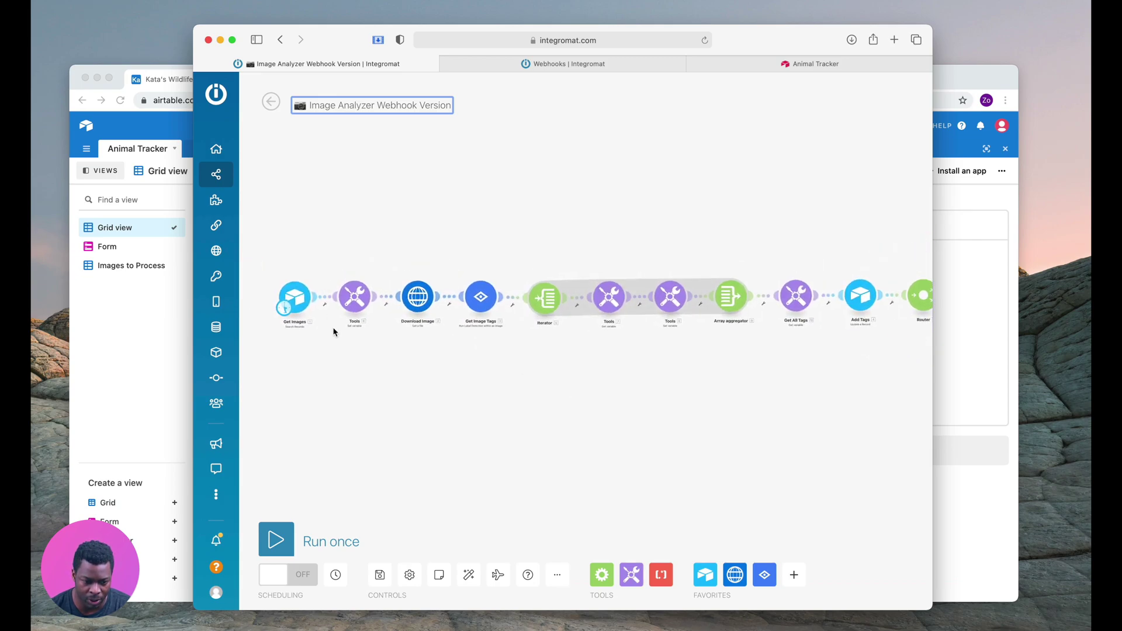
{"action": "right_click", "coordinate": [324, 299]}
{"action": "left_click", "coordinate": [347, 329]}
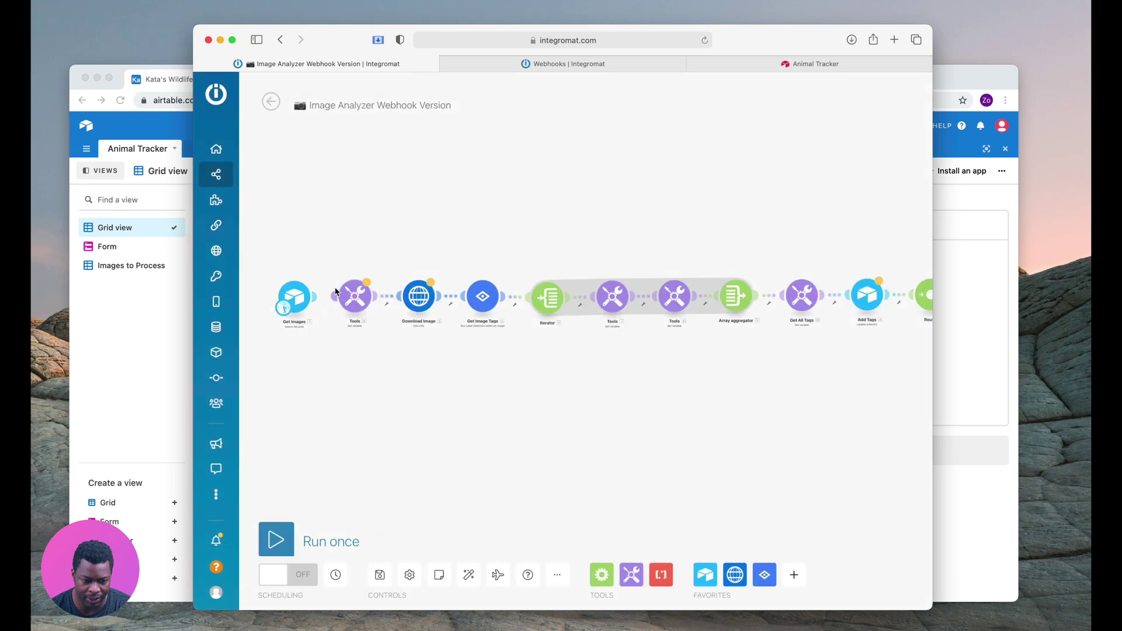
{"action": "right_click", "coordinate": [294, 299]}
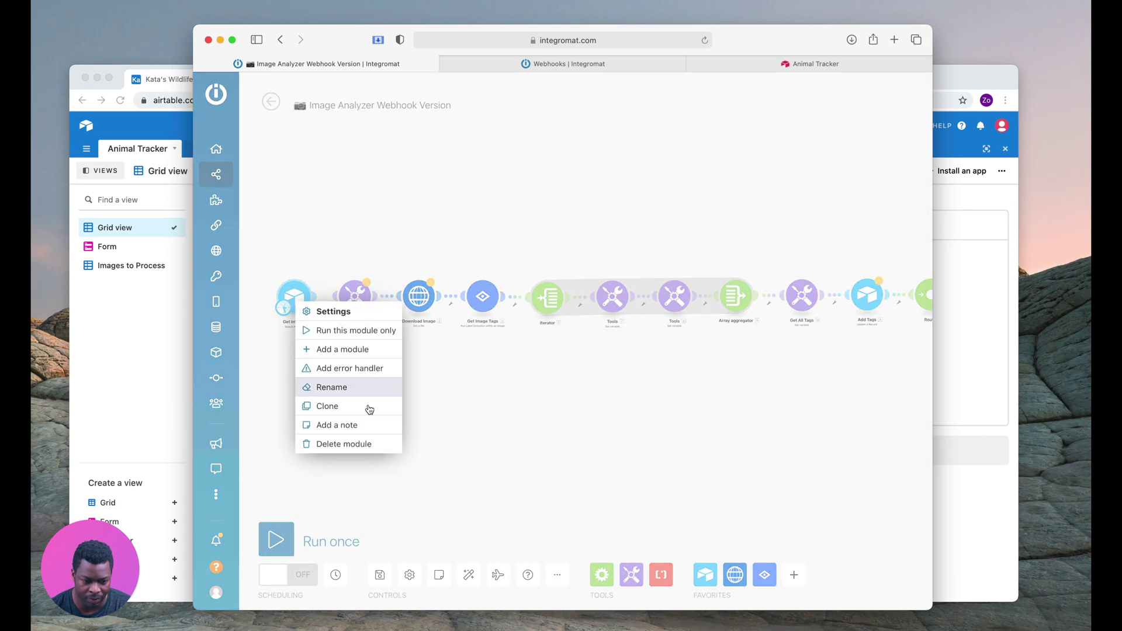
{"action": "left_click", "coordinate": [370, 445]}
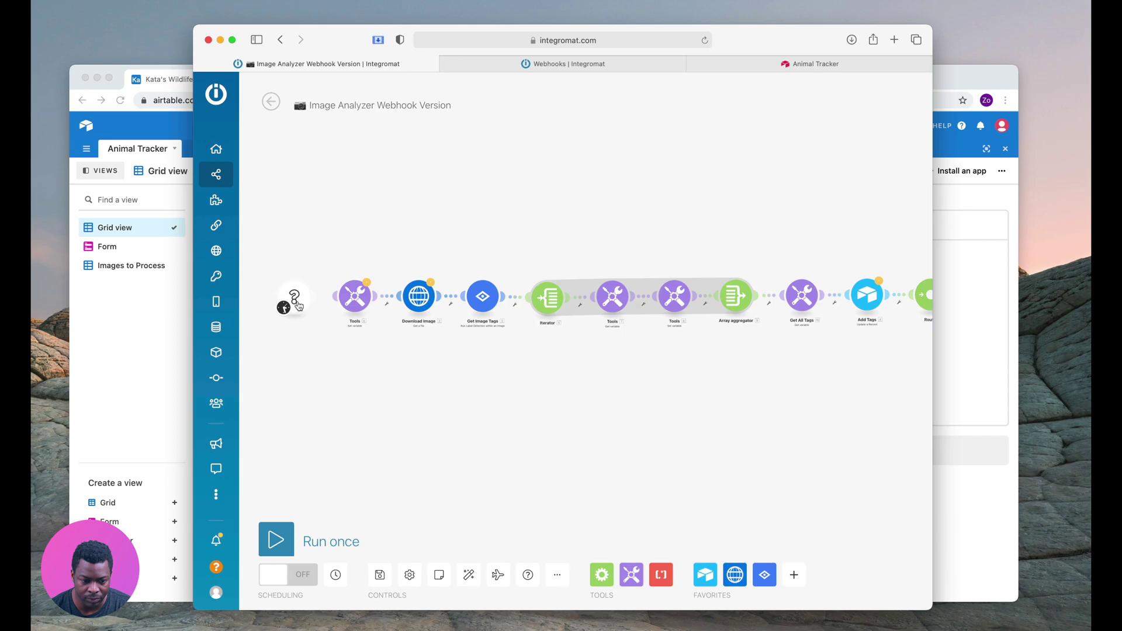
Add a Webhooks > Custom webhook trigger in the empty starting slot
{"action": "left_click", "coordinate": [297, 302]}
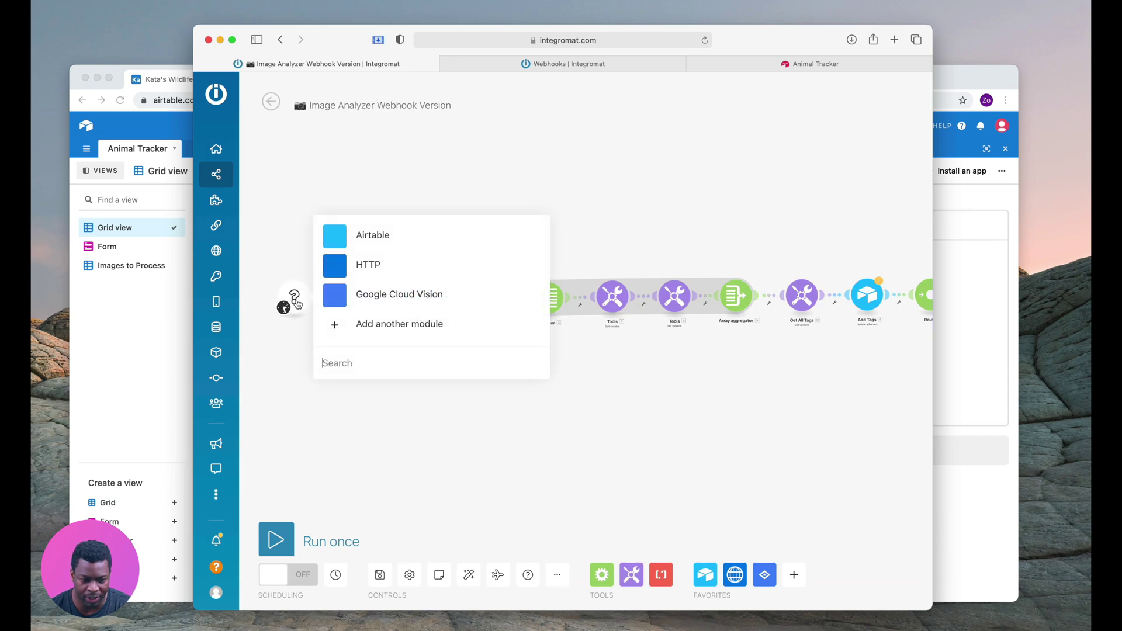
{"action": "left_click", "coordinate": [348, 362]}
{"action": "type", "text": "w"}
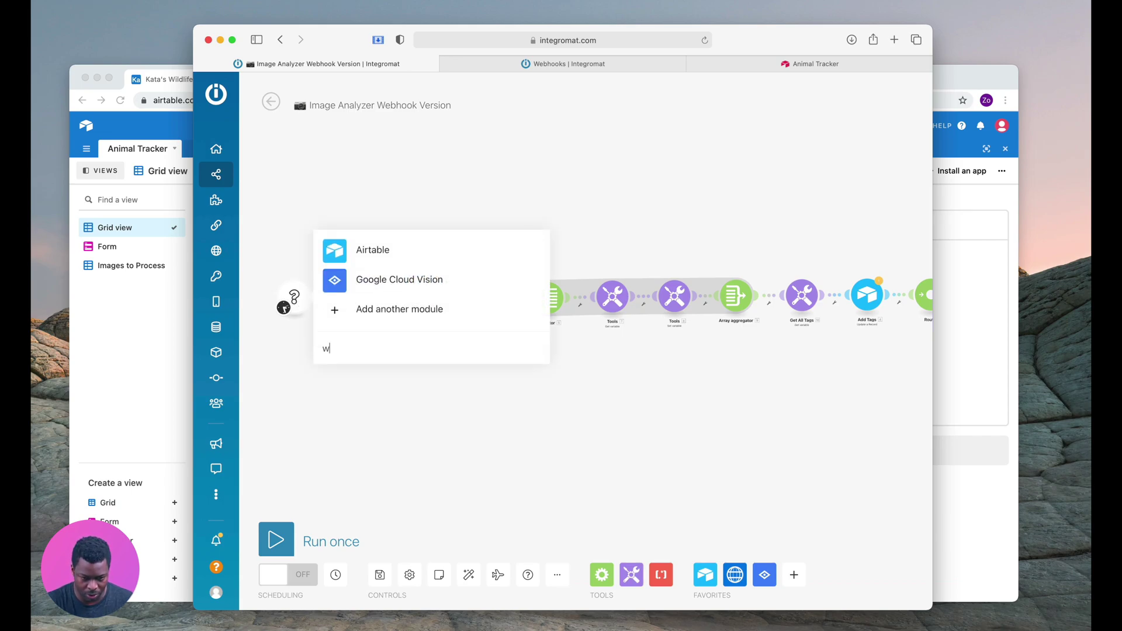
{"action": "type", "text": "ebhook"}
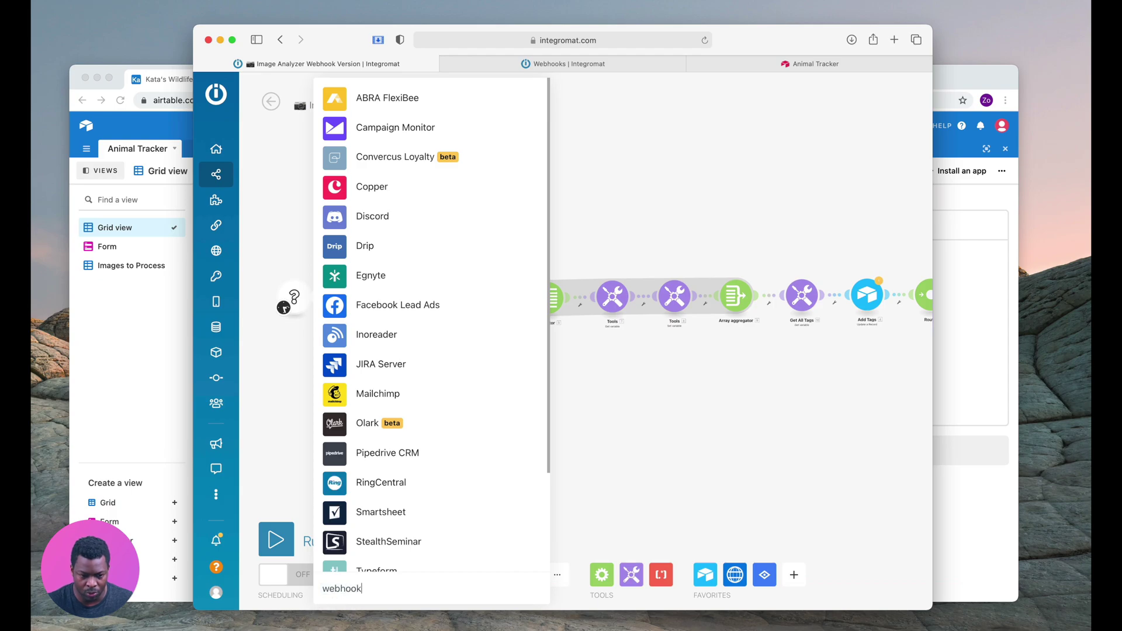
{"action": "scroll", "coordinate": [405, 365], "scroll_direction": "down", "scroll_amount": 3}
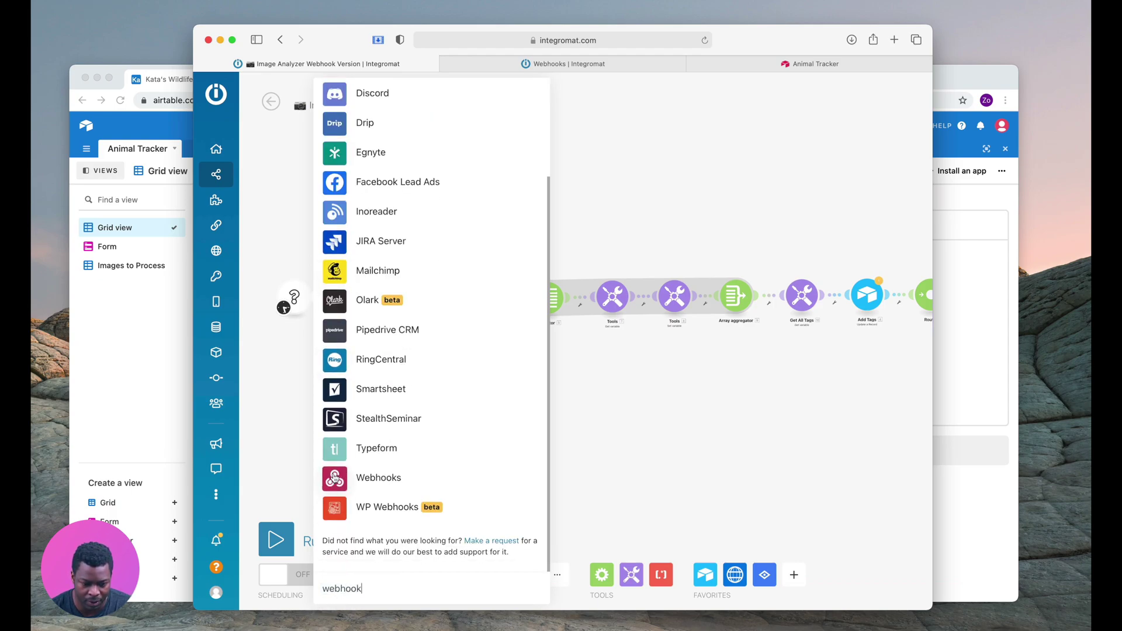
{"action": "left_click", "coordinate": [351, 478]}
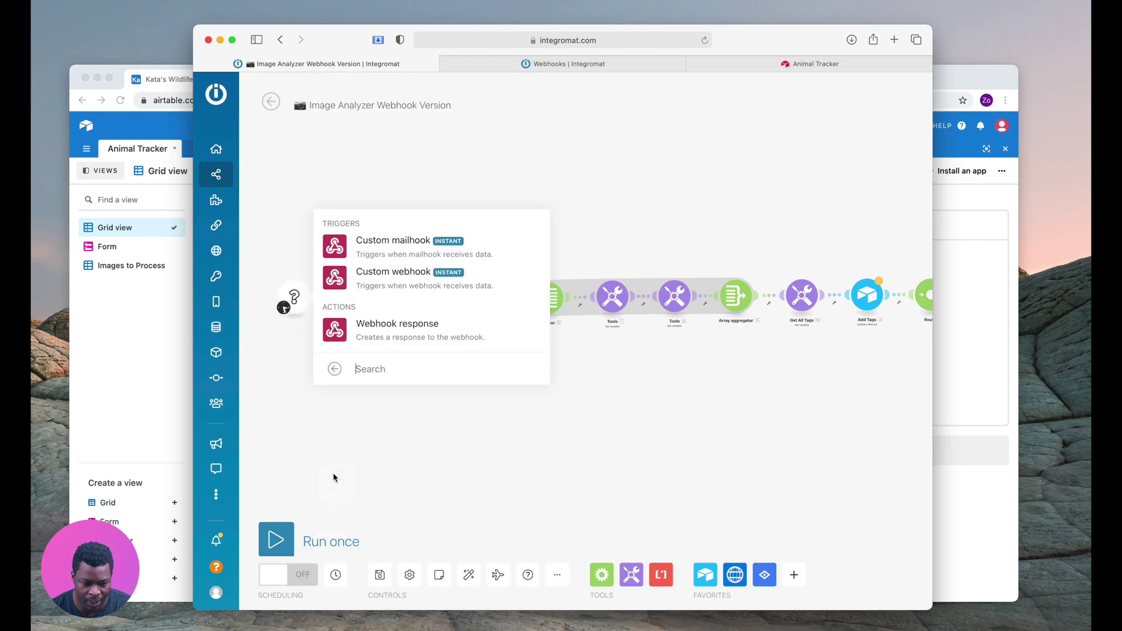
{"action": "left_click", "coordinate": [335, 282]}
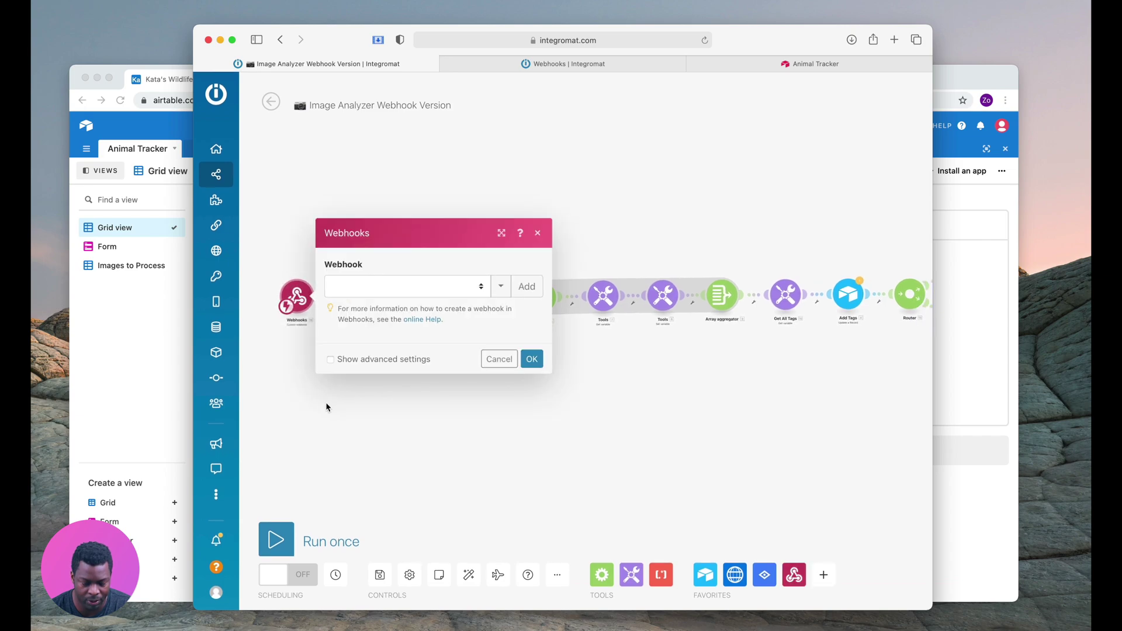
Create and save a new webhook named 'Animal-tracker-imageprocessor' with advanced settings shown
{"action": "left_click", "coordinate": [527, 286]}
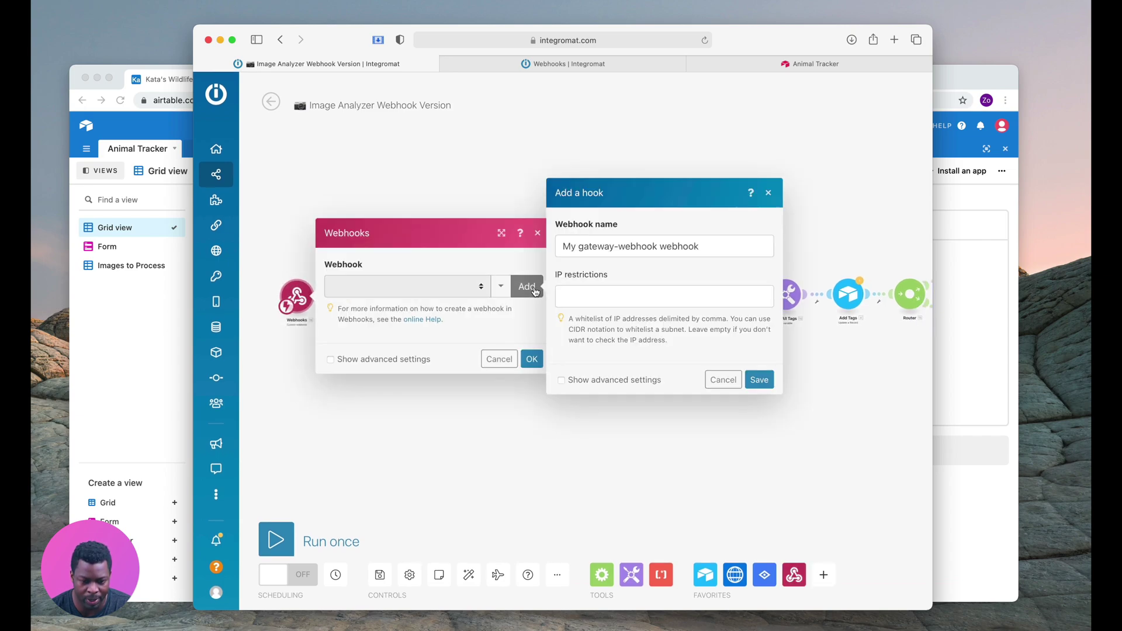
{"action": "triple_click", "coordinate": [639, 244]}
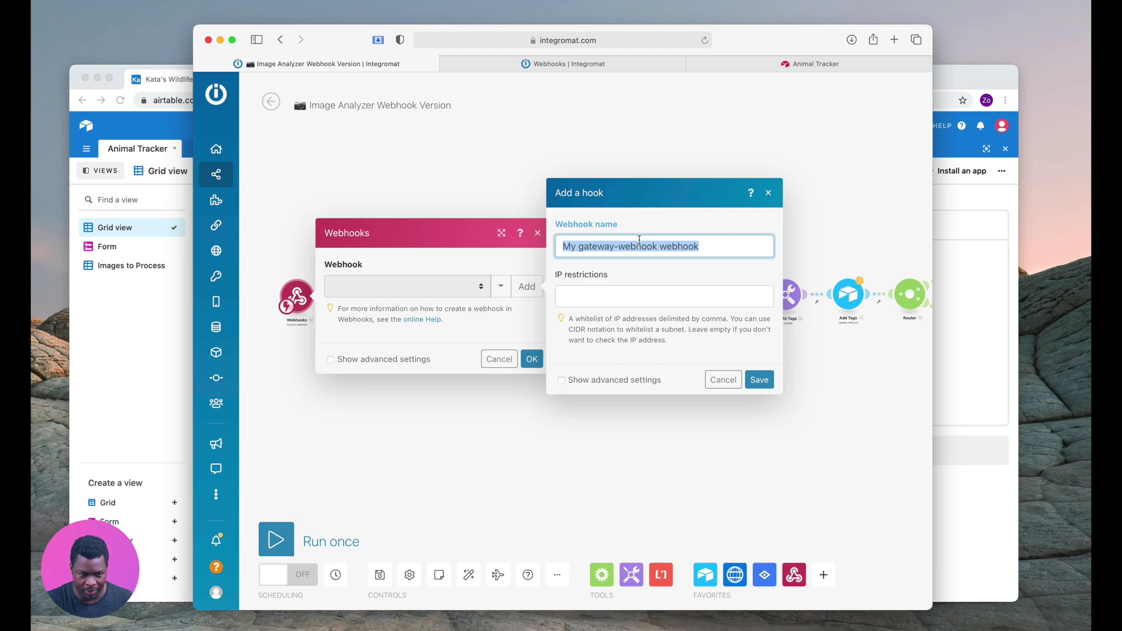
{"action": "type", "text": "A"}
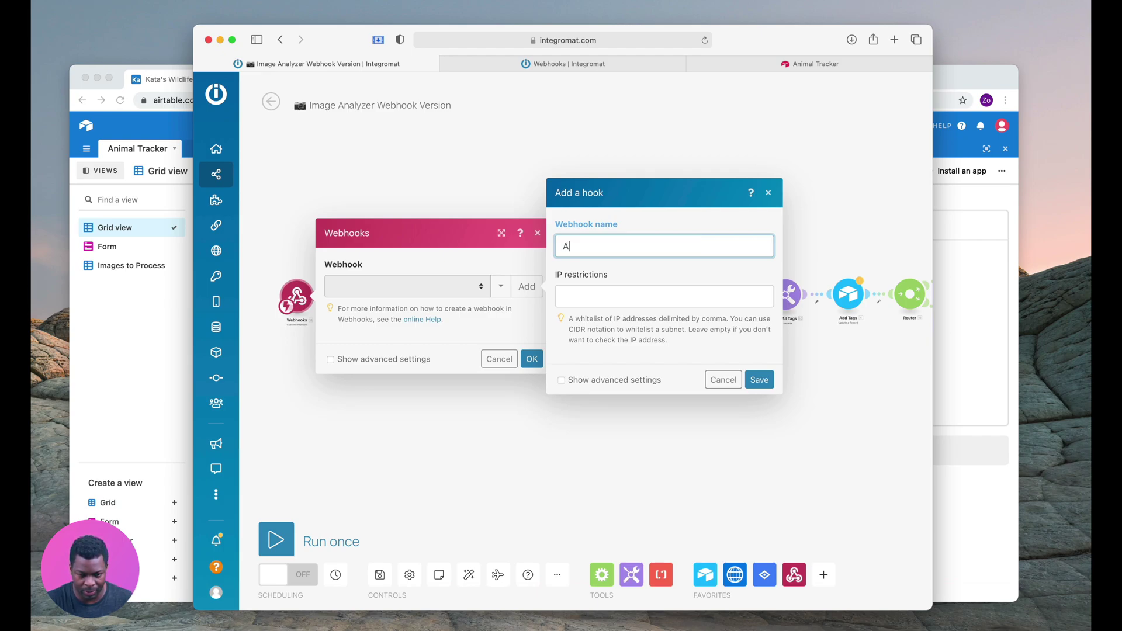
{"action": "type", "text": "nim"}
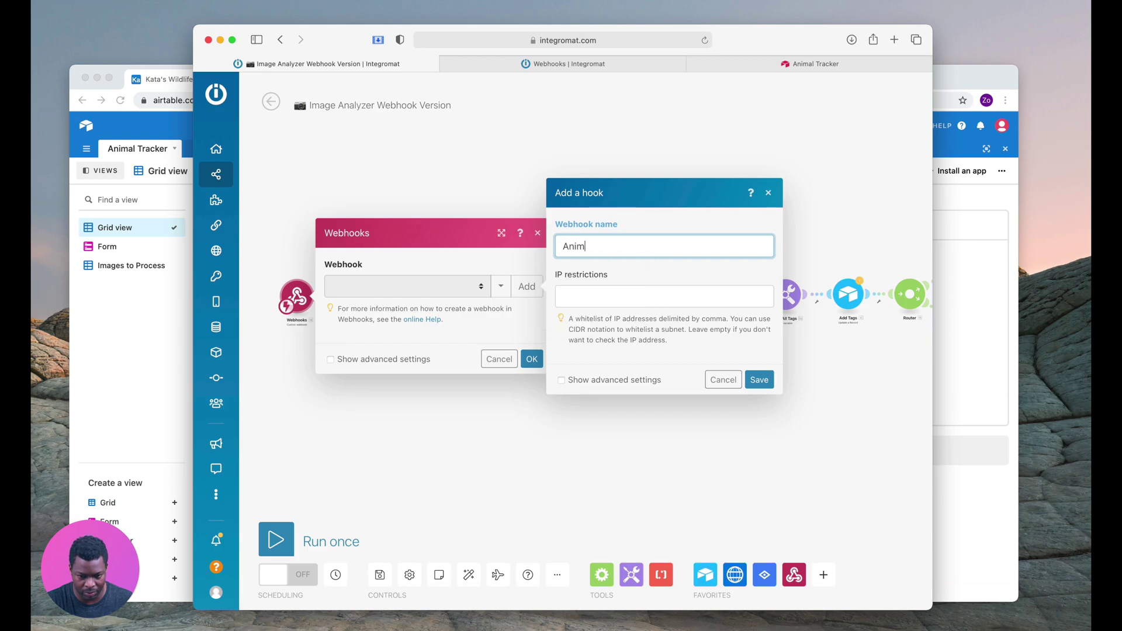
{"action": "type", "text": "al-tracker-a"}
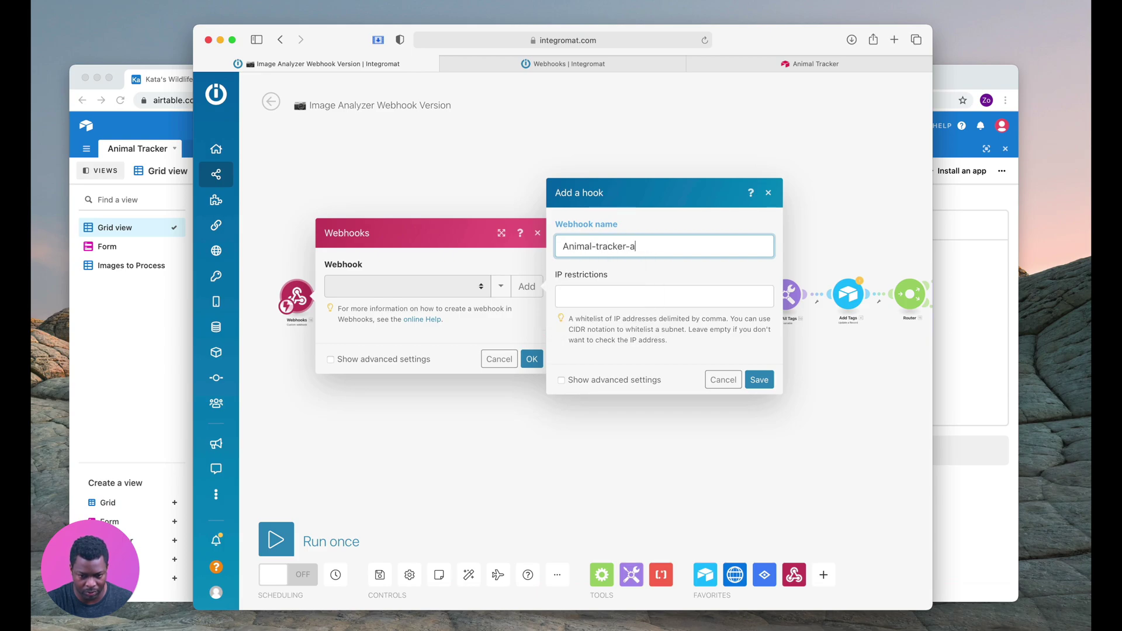
{"action": "type", "text": "irtable-"}
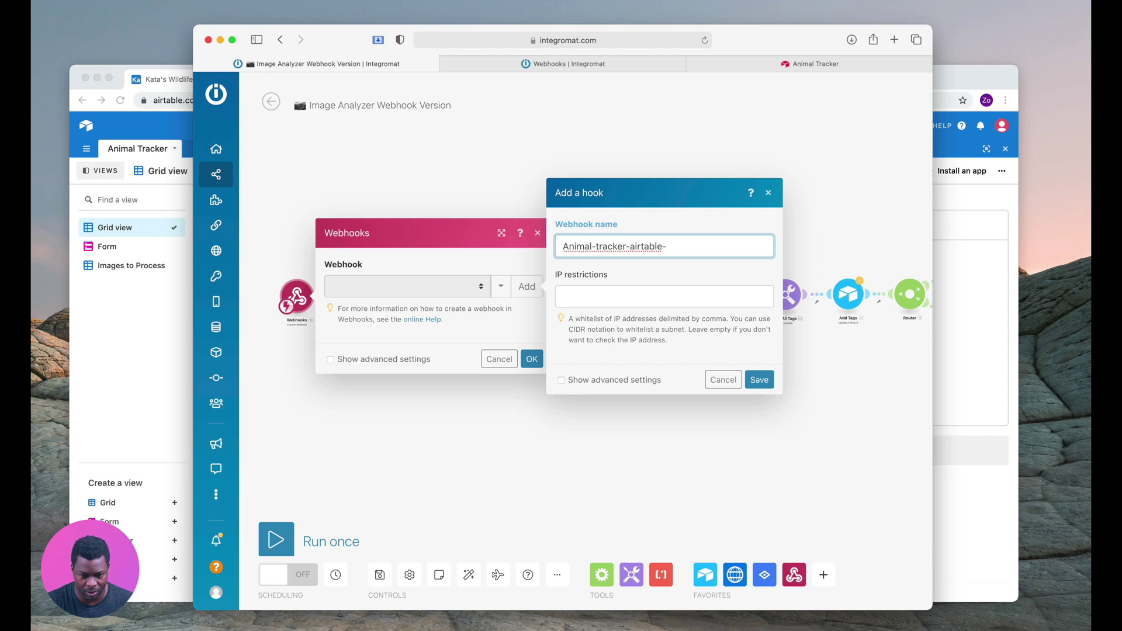
{"action": "key", "text": "BackSpace"}
{"action": "key", "text": "BackSpace"}
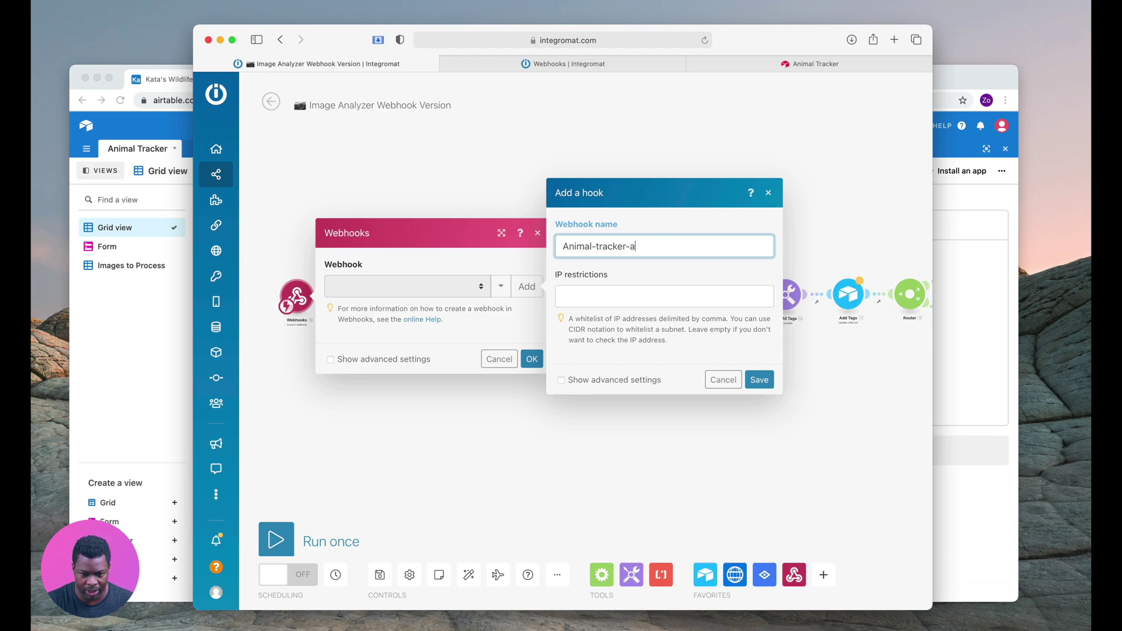
{"action": "type", "text": "imageprocessor"}
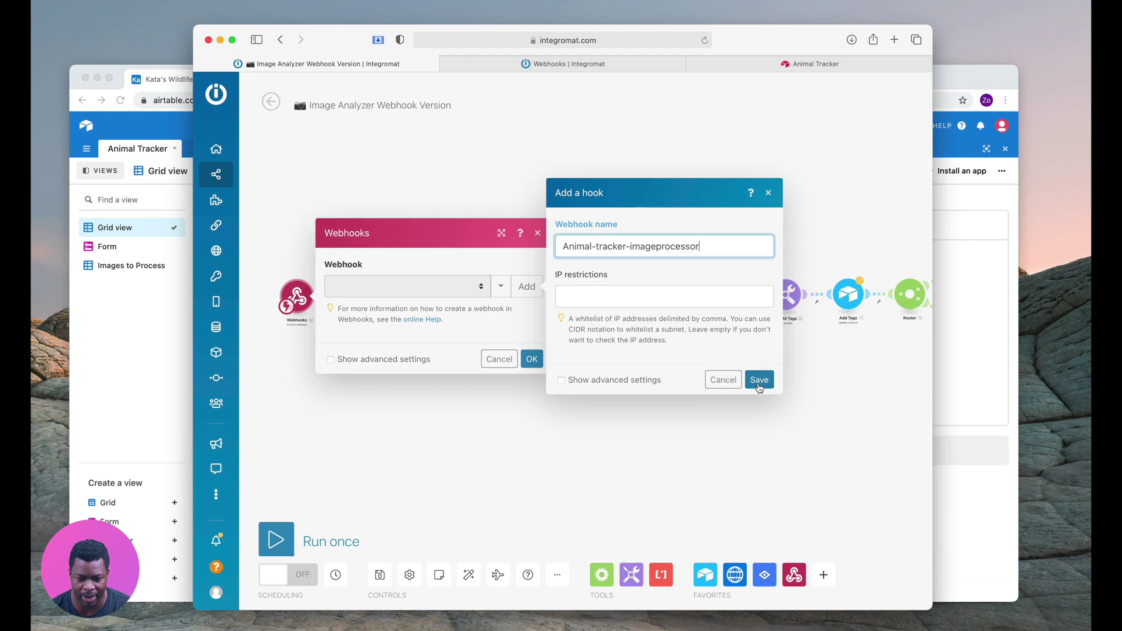
{"action": "left_click", "coordinate": [641, 386]}
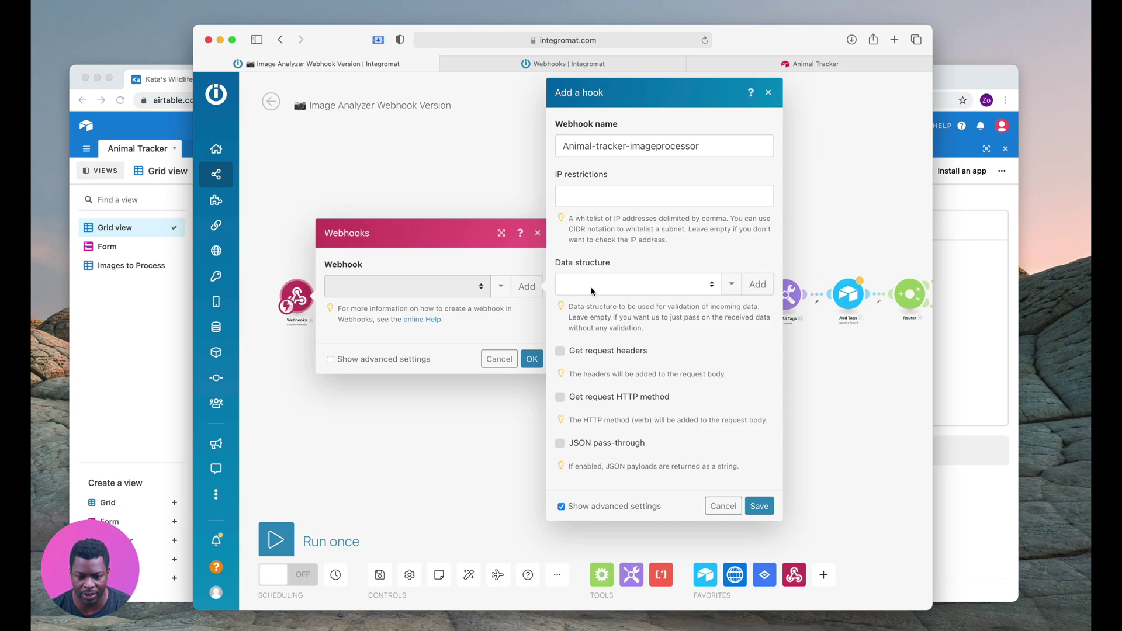
{"action": "left_click", "coordinate": [760, 508]}
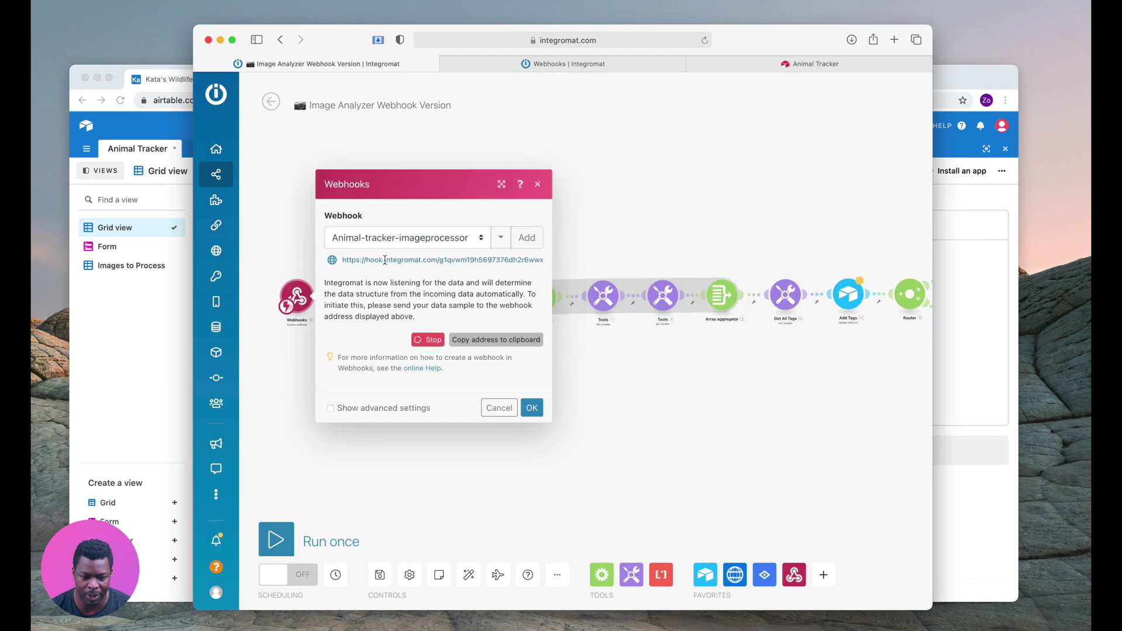
Select and copy the generated webhook address
{"action": "left_click", "coordinate": [399, 260]}
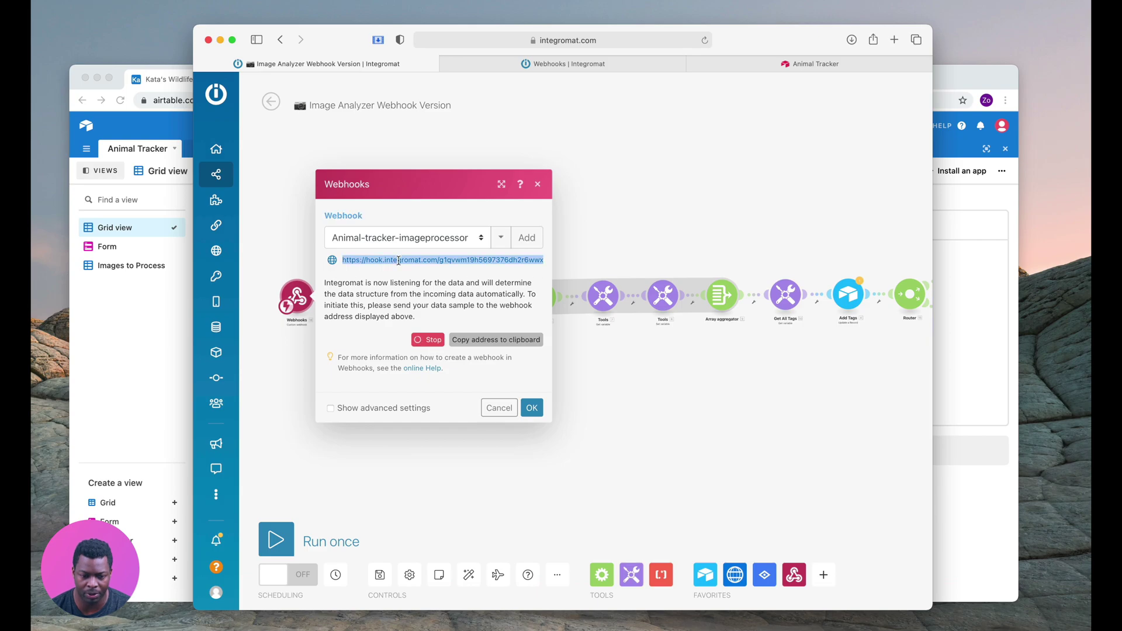
{"action": "double_click", "coordinate": [457, 259]}
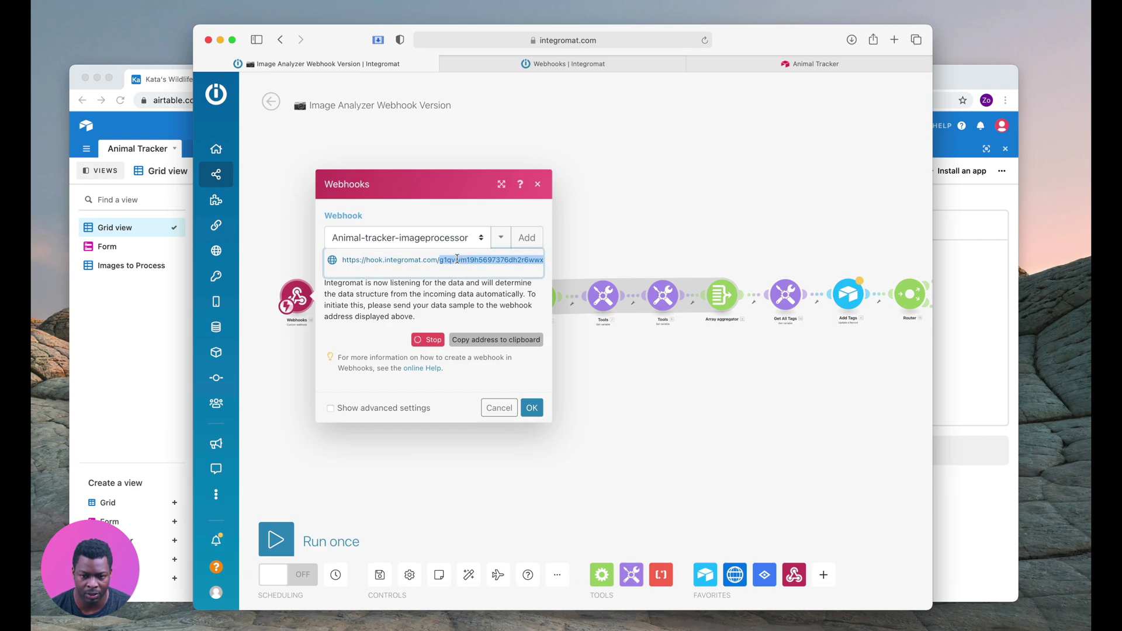
{"action": "triple_click", "coordinate": [457, 259]}
{"action": "right_click", "coordinate": [458, 259]}
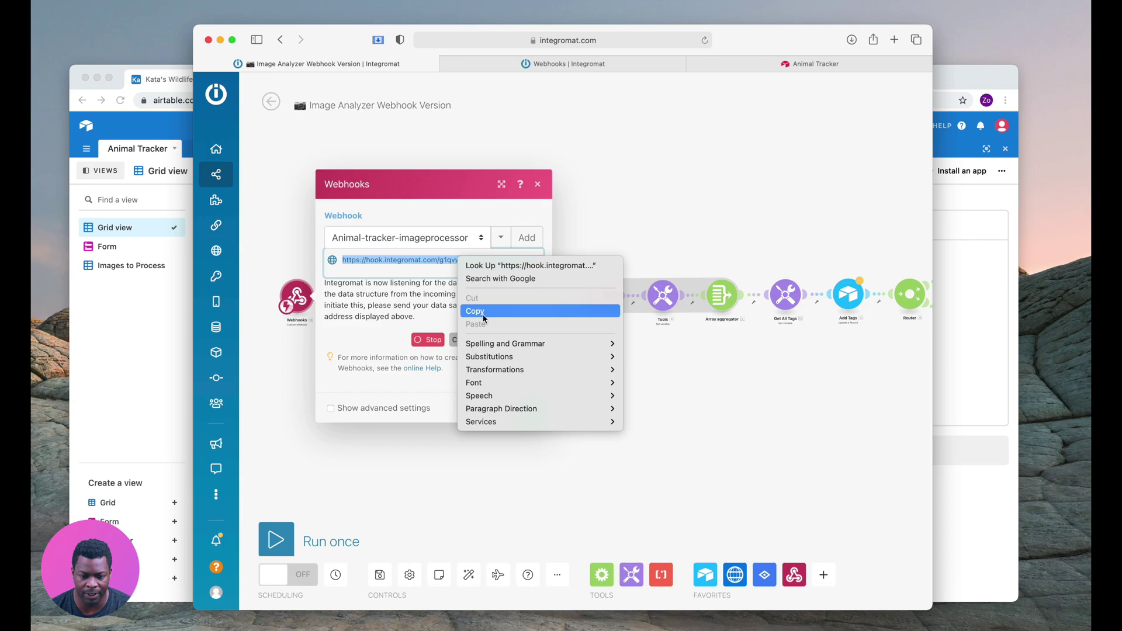
{"action": "left_click", "coordinate": [475, 311]}
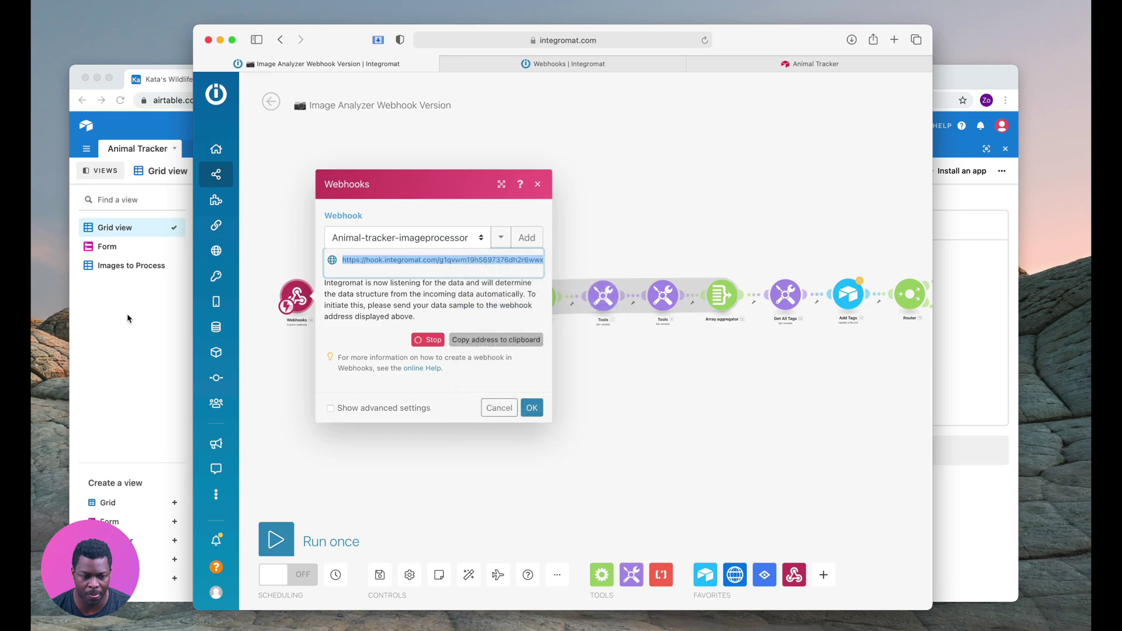
Paste the new address over the line 4 webhook URL in the Get Tags script, then close the editor
{"action": "left_click", "coordinate": [149, 355]}
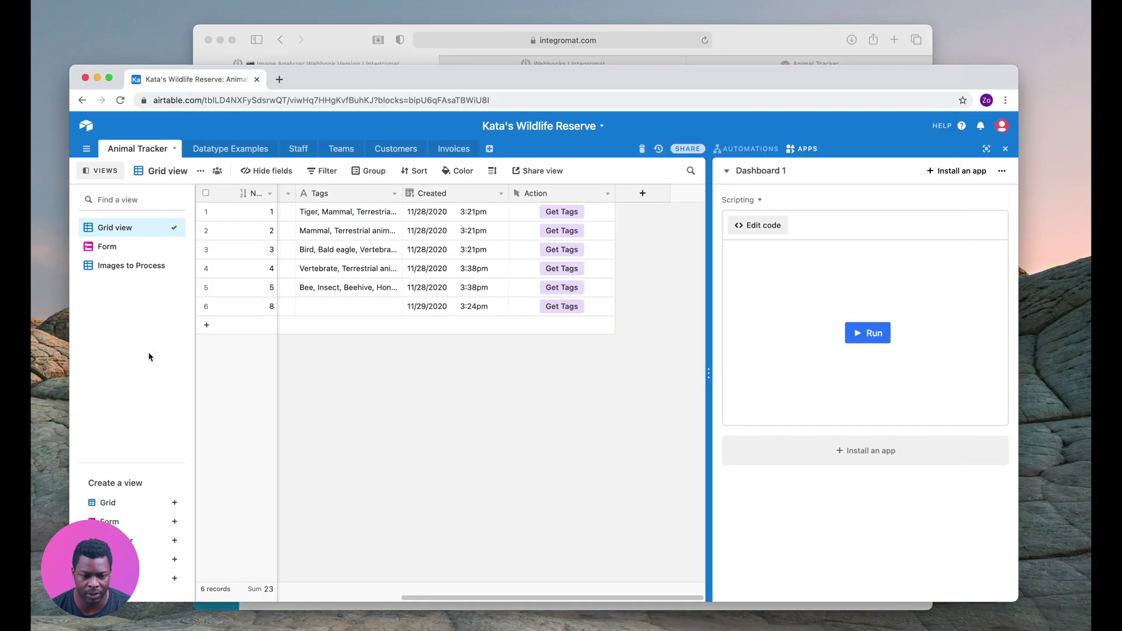
{"action": "left_click", "coordinate": [759, 228]}
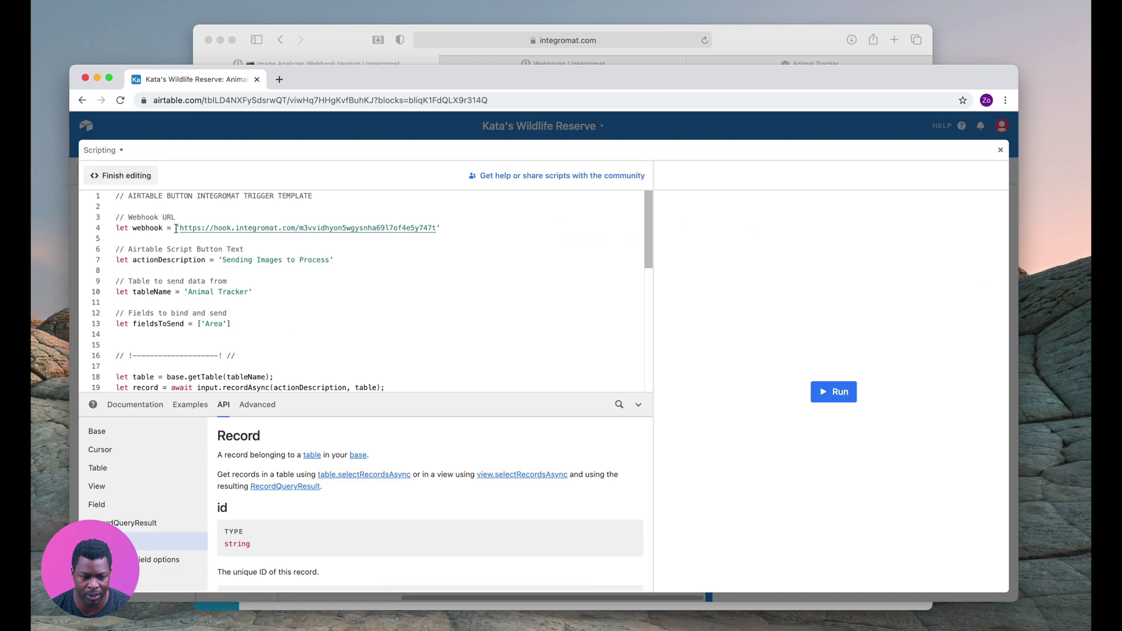
{"action": "left_click_drag", "start_coordinate": [179, 227], "coordinate": [431, 226]}
{"action": "key", "text": "super+v"}
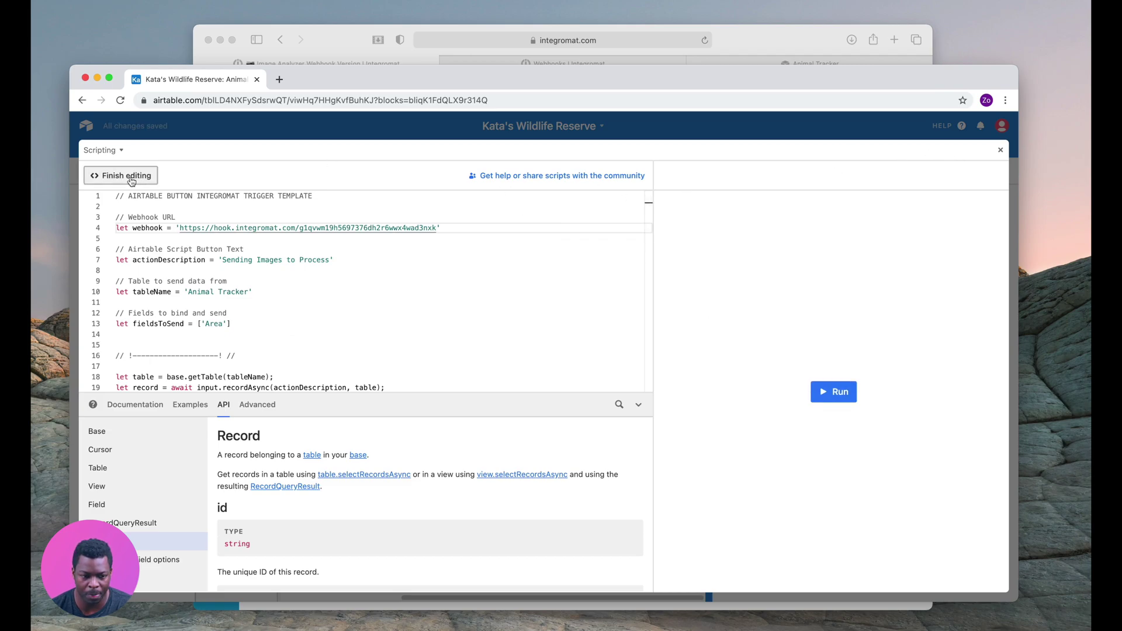
{"action": "left_click", "coordinate": [108, 175]}
{"action": "left_click", "coordinate": [1000, 151]}
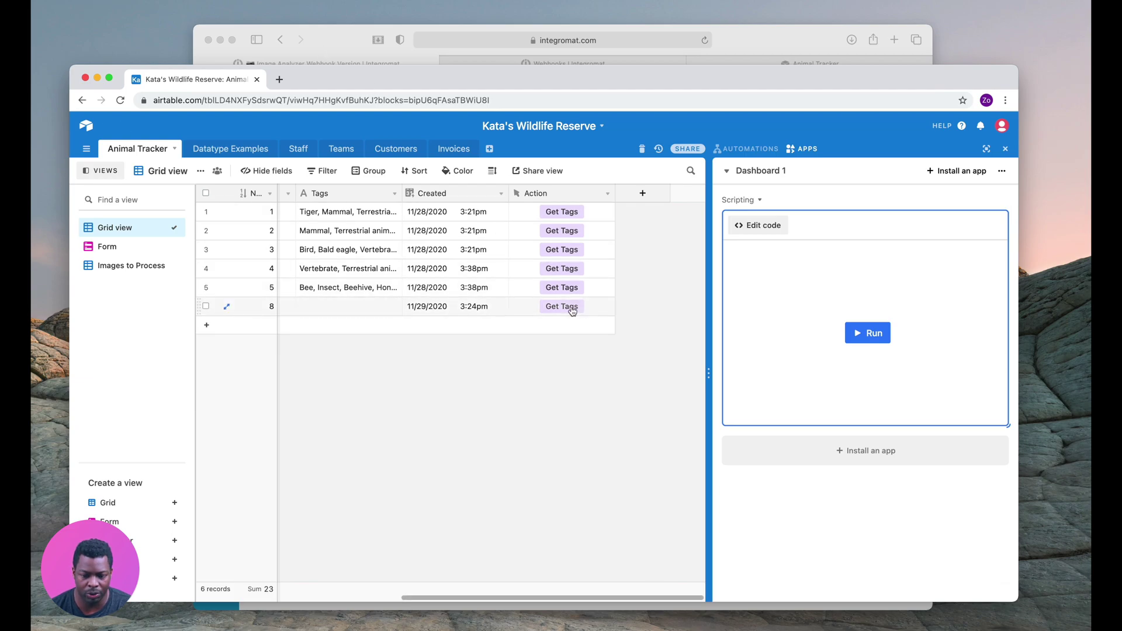
Hide the Airtable dashboard and press Get Tags on row 6 to send data
{"action": "left_click", "coordinate": [1005, 148]}
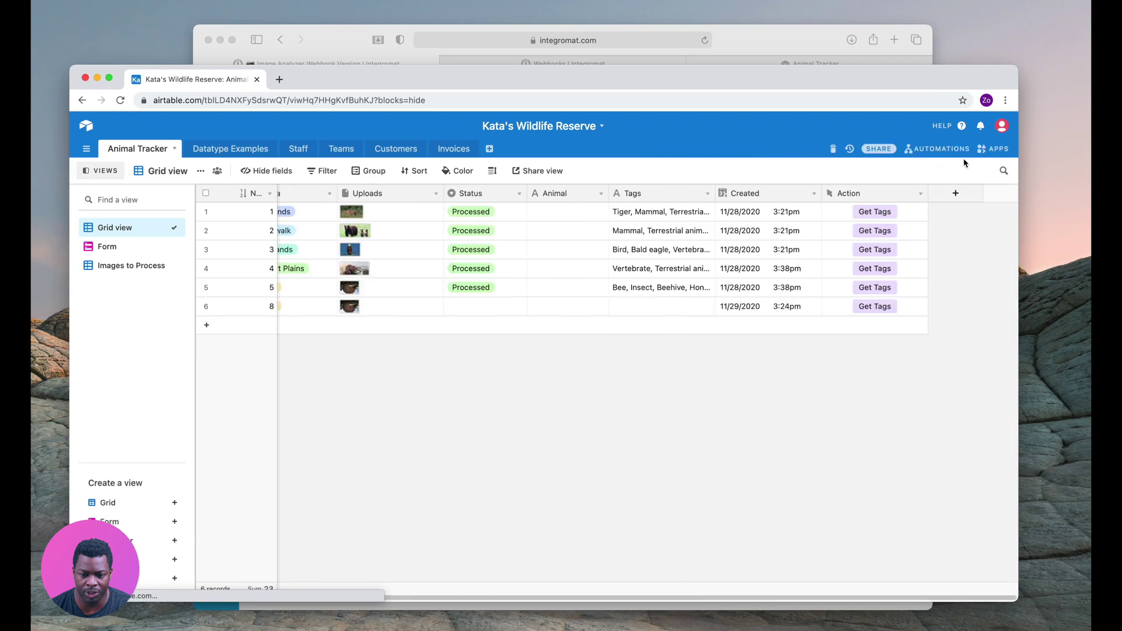
{"action": "mouse_move", "coordinate": [392, 76]}
{"action": "left_mouse_down"}
{"action": "mouse_move", "coordinate": [353, 65]}
{"action": "mouse_move", "coordinate": [386, 90]}
{"action": "left_mouse_up"}
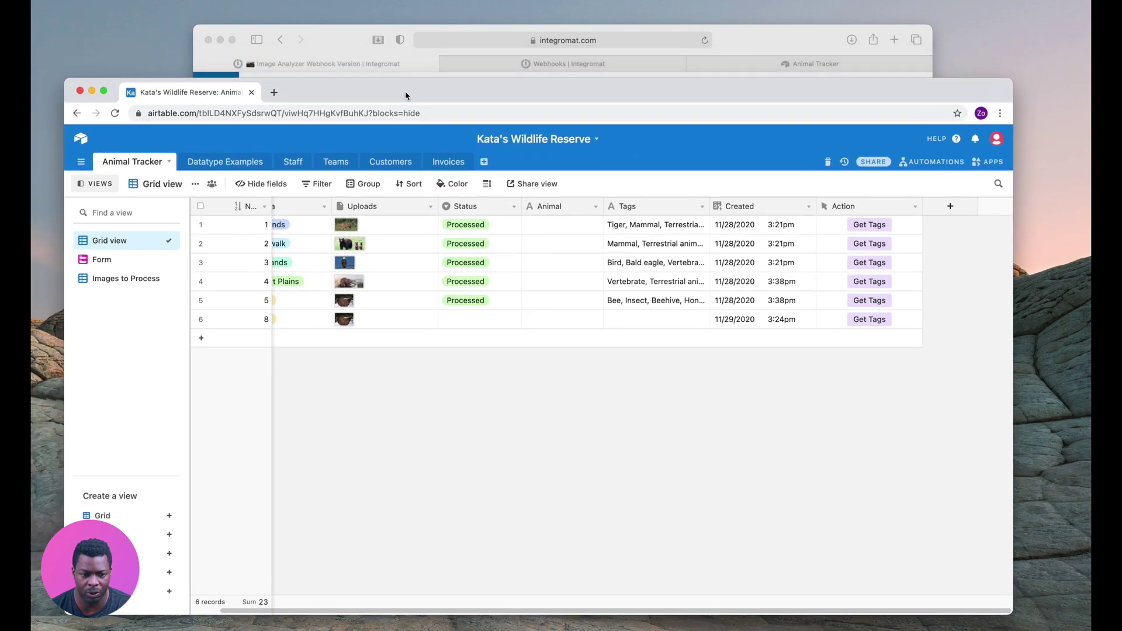
{"action": "left_click", "coordinate": [381, 49]}
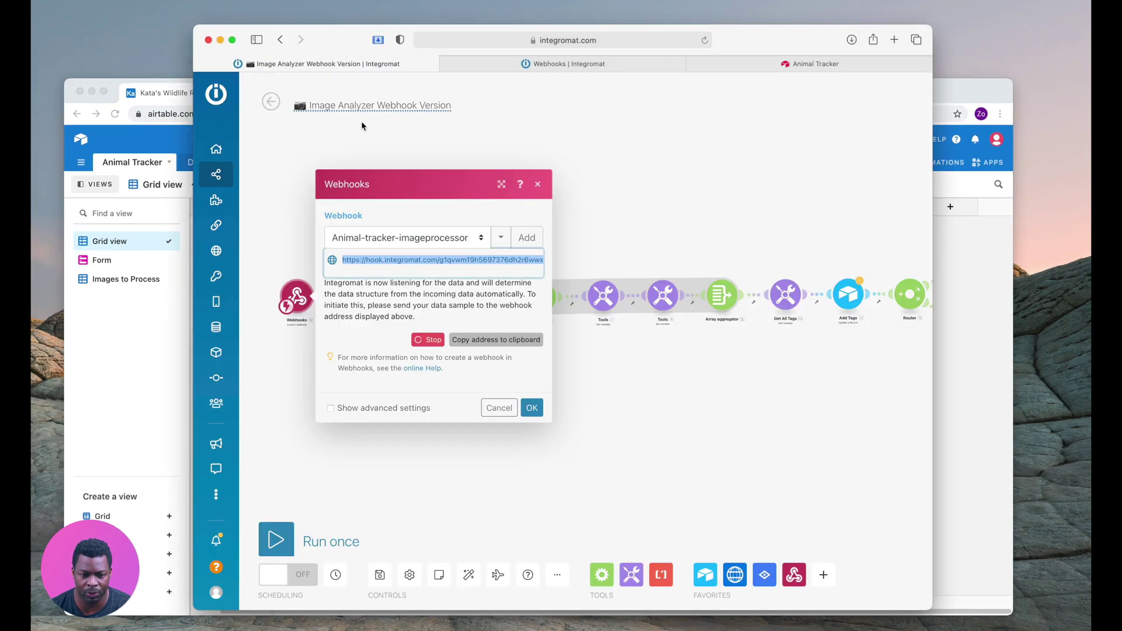
{"action": "left_click", "coordinate": [473, 306]}
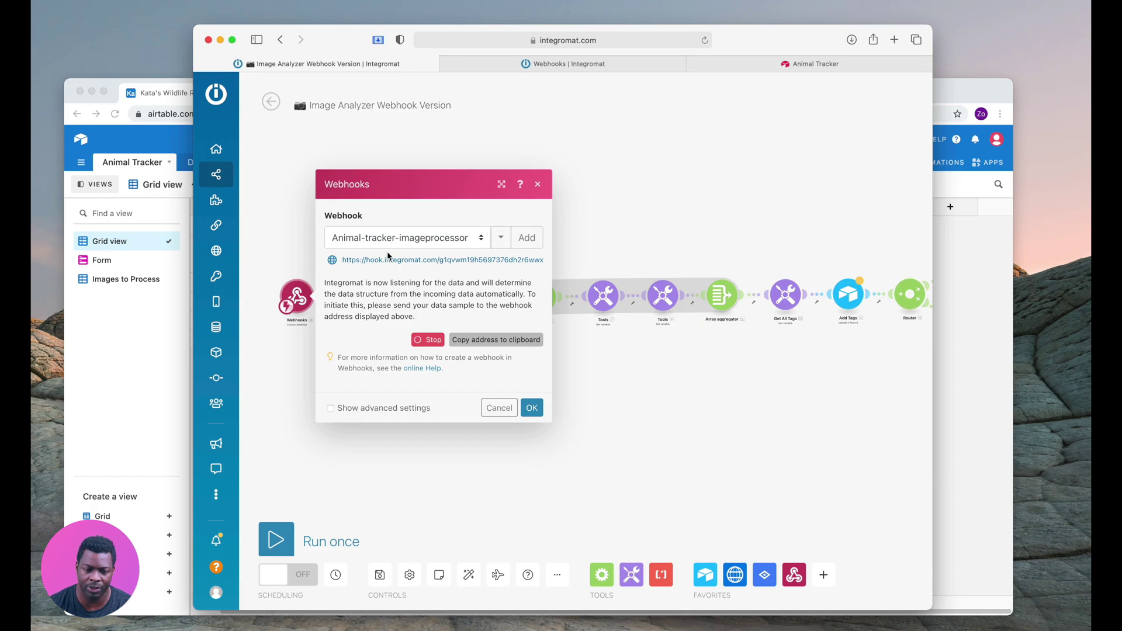
{"action": "left_click_drag", "start_coordinate": [300, 42], "coordinate": [343, 36]}
{"action": "left_click", "coordinate": [221, 377]}
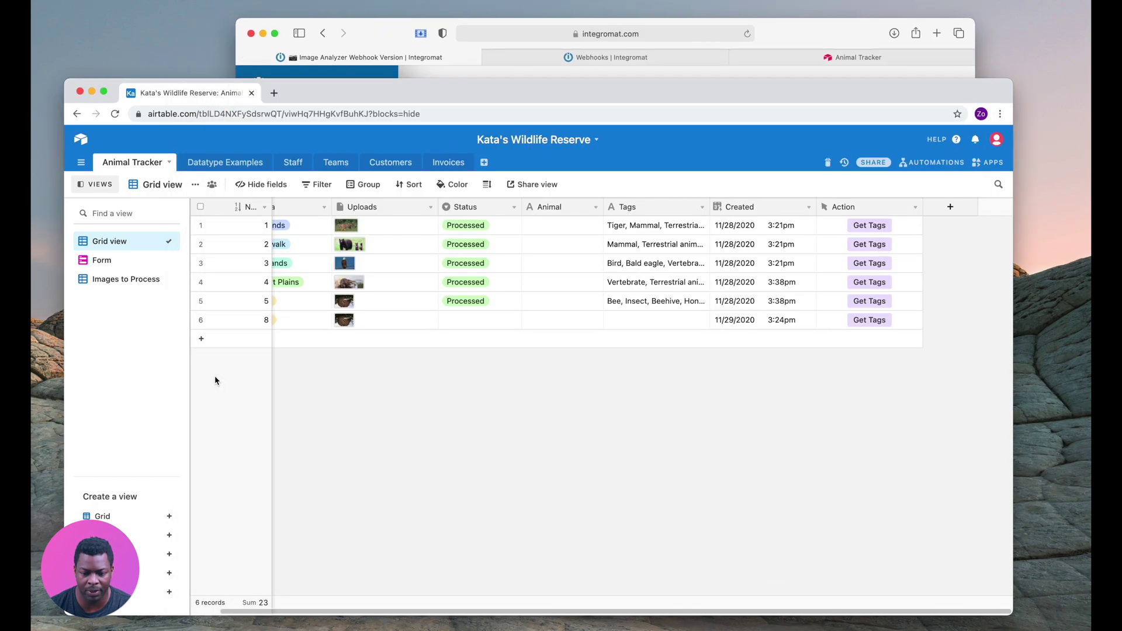
{"action": "left_click", "coordinate": [872, 320]}
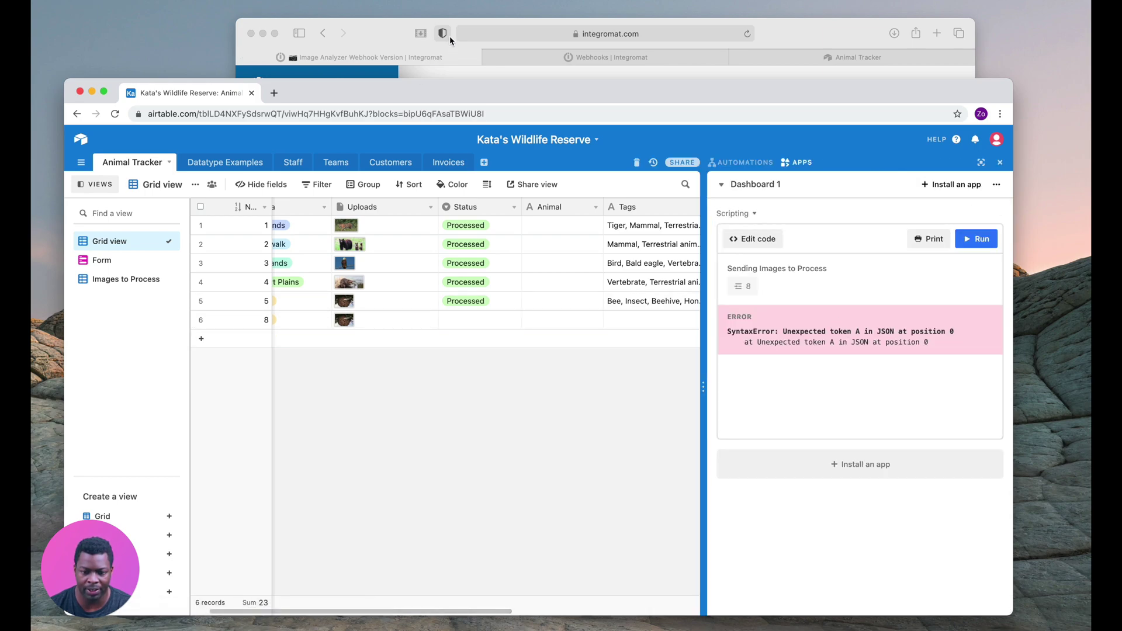
Arrange the Airtable and Integromat windows to see the webhook's determined data structure
{"action": "left_click", "coordinate": [360, 35]}
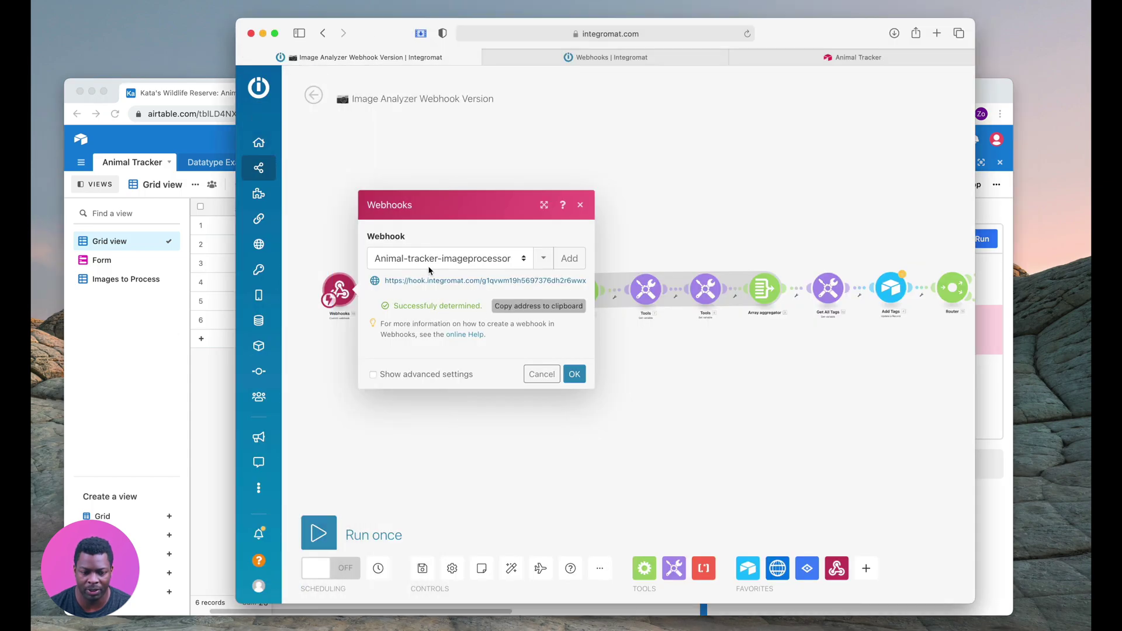
{"action": "left_click_drag", "start_coordinate": [364, 35], "coordinate": [441, 36]}
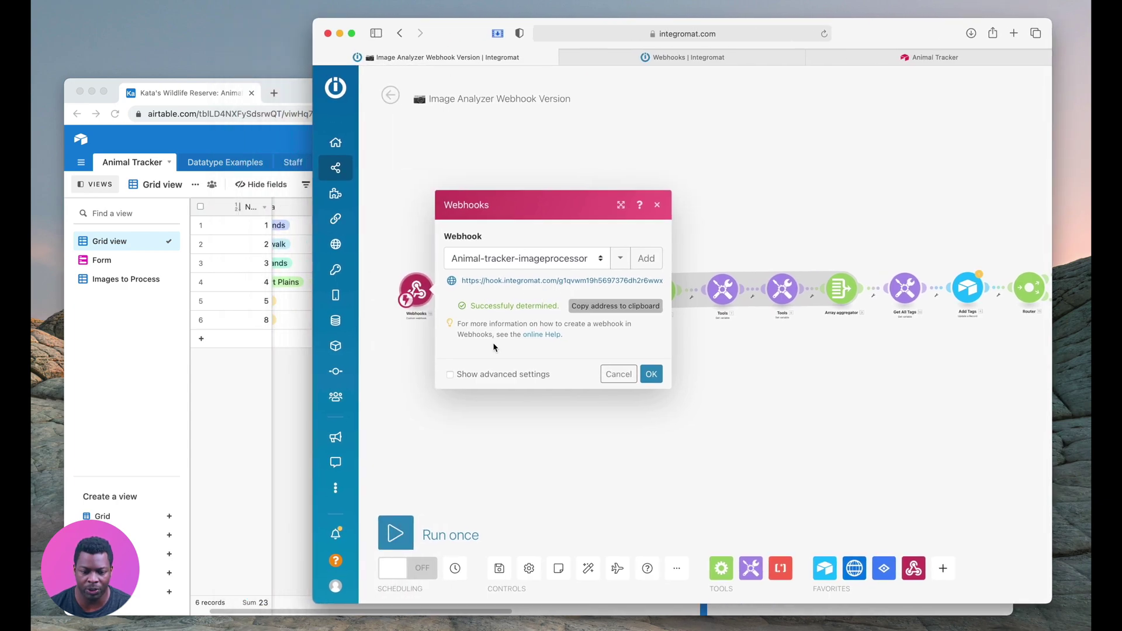
{"action": "left_click_drag", "start_coordinate": [316, 19], "coordinate": [475, 14]}
{"action": "left_click", "coordinate": [481, 96]}
{"action": "left_click_drag", "start_coordinate": [481, 95], "coordinate": [465, 58]}
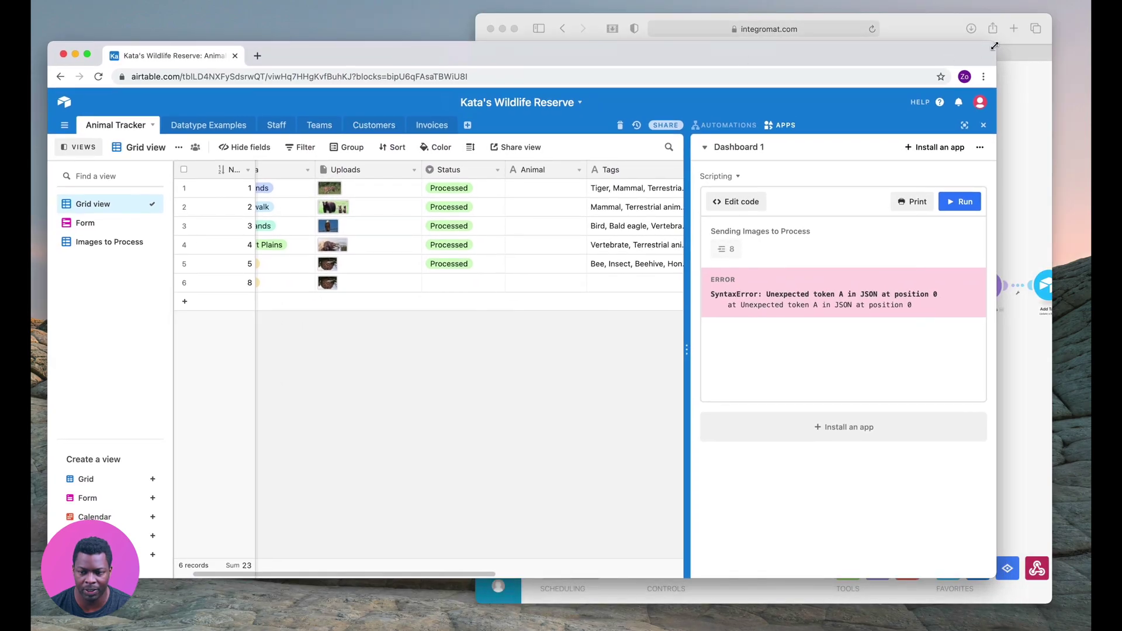
{"action": "left_click_drag", "start_coordinate": [994, 45], "coordinate": [528, 36]}
{"action": "left_click_drag", "start_coordinate": [743, 47], "coordinate": [768, 46]}
{"action": "left_click", "coordinate": [626, 26]}
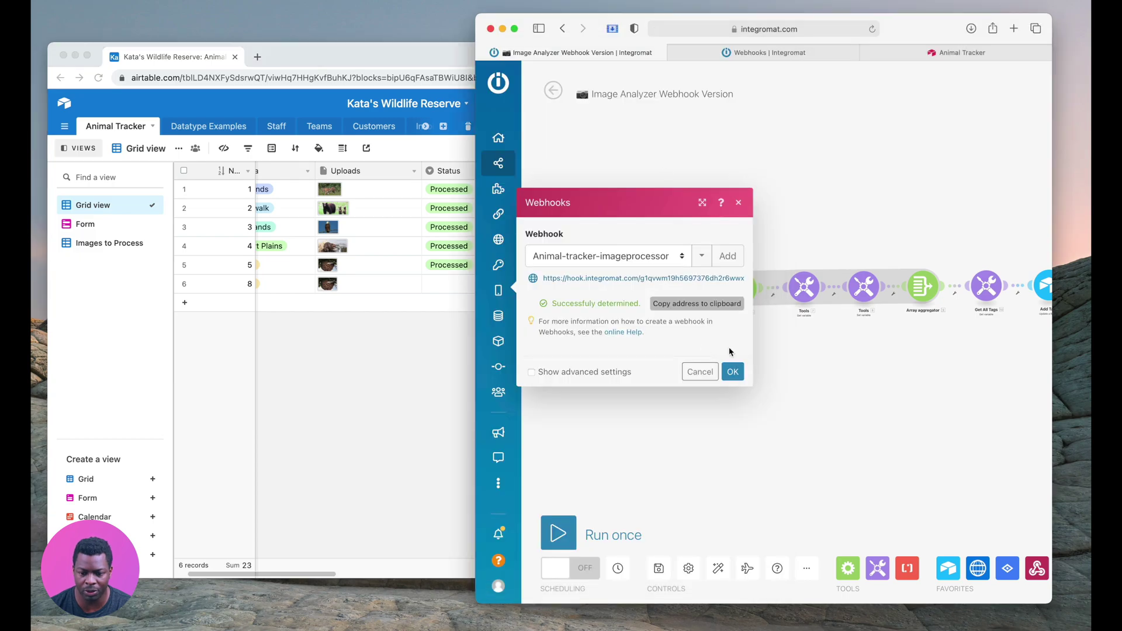
Confirm the webhook settings and run only the Webhooks module to await data
{"action": "left_click", "coordinate": [738, 371]}
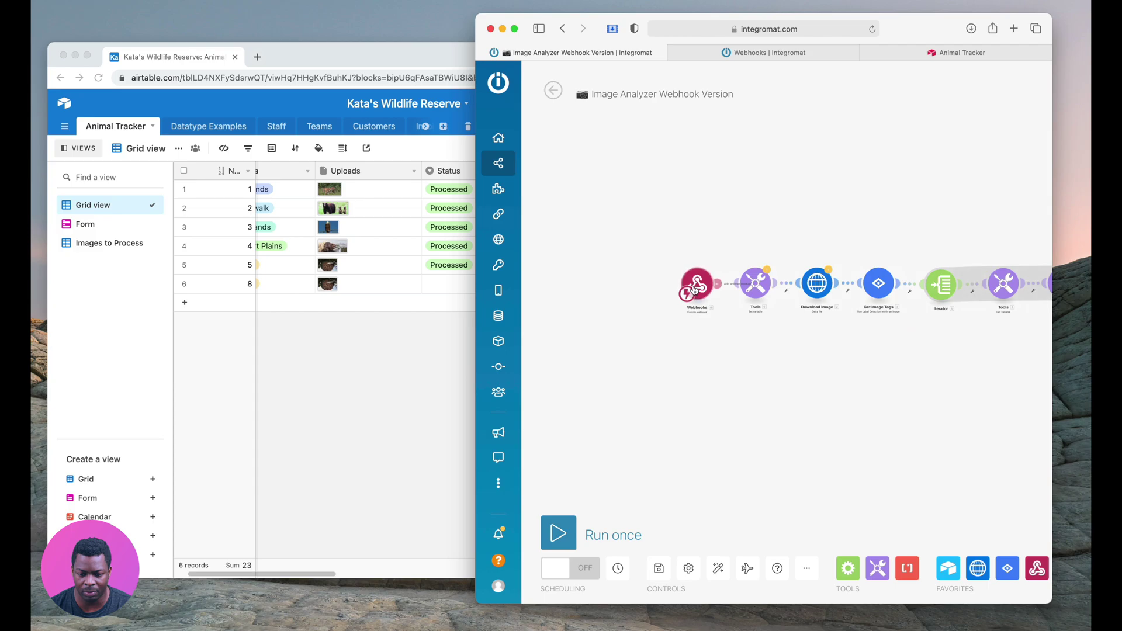
{"action": "left_click_drag", "start_coordinate": [712, 277], "coordinate": [659, 273]}
{"action": "right_click", "coordinate": [659, 274]}
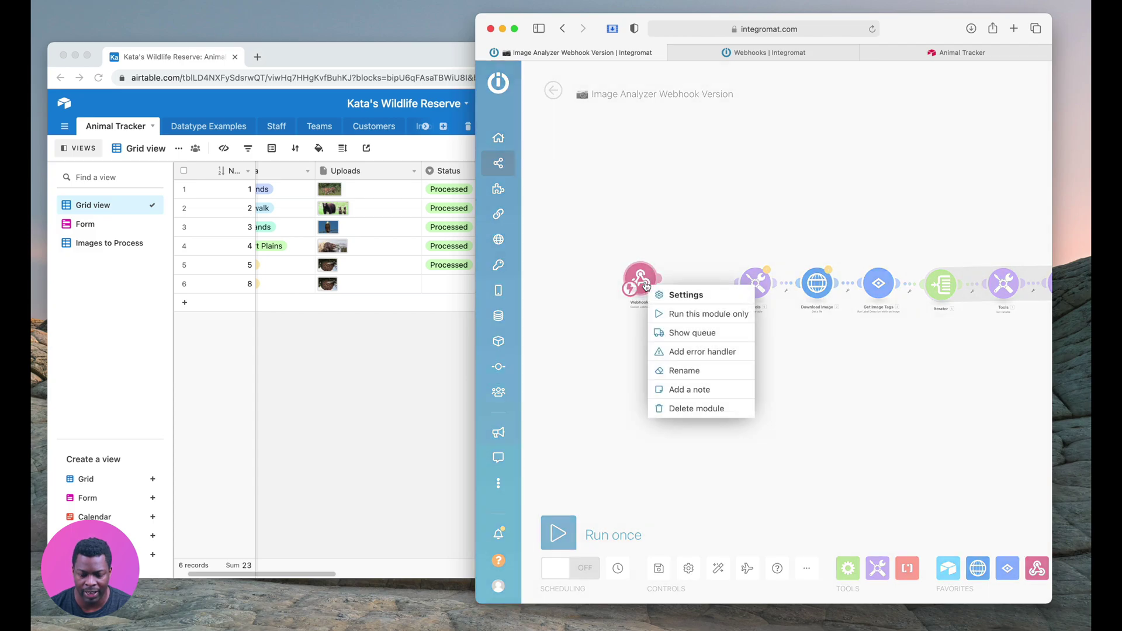
{"action": "left_click", "coordinate": [697, 312]}
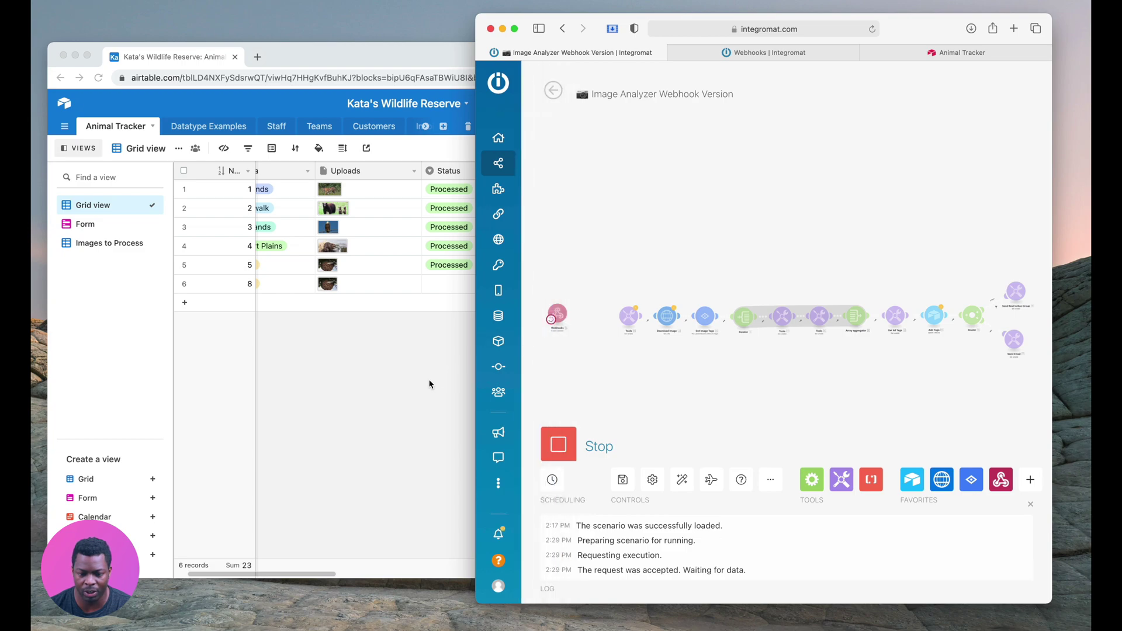
Trigger the Get Tags action on row 6 in the Airtable base
{"action": "scroll", "coordinate": [603, 366], "scroll_direction": "up", "scroll_amount": 10}
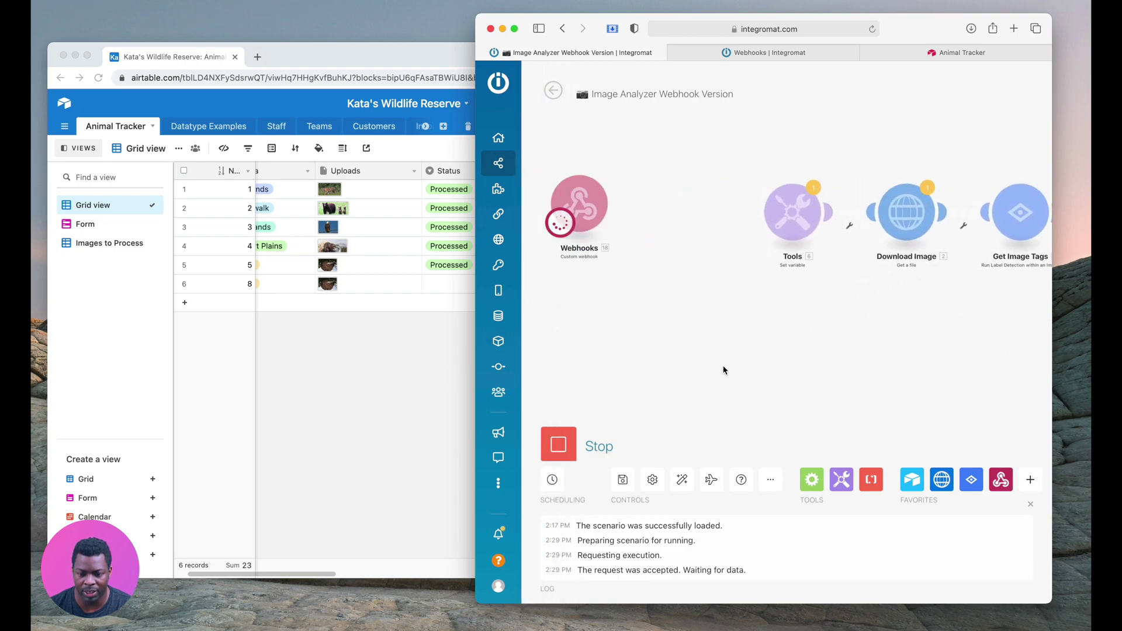
{"action": "left_click", "coordinate": [472, 53]}
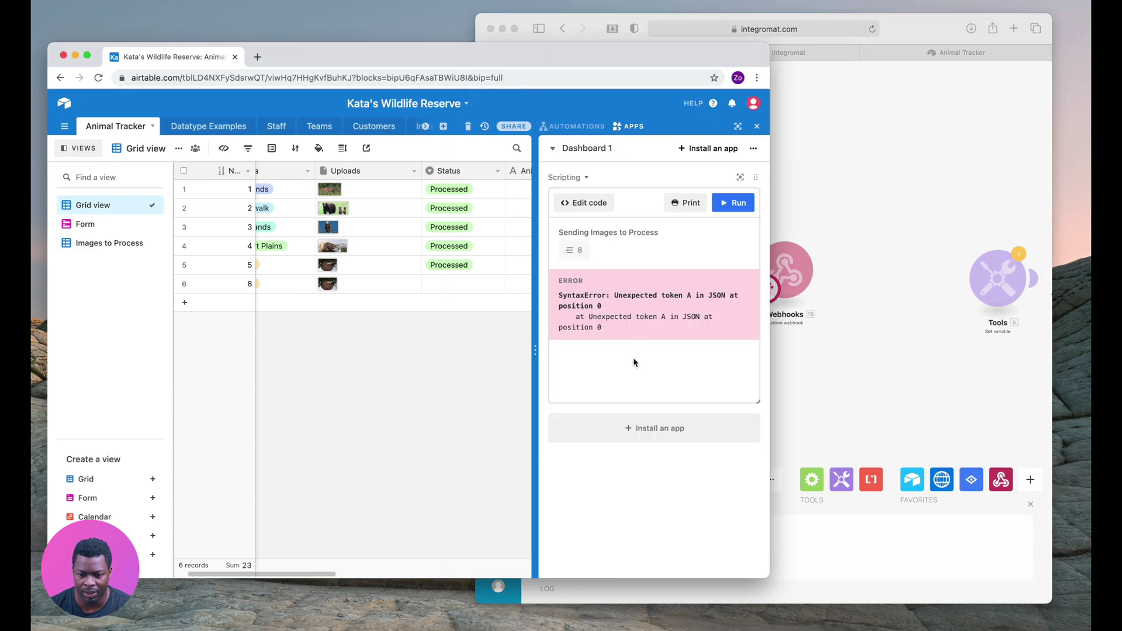
{"action": "left_click", "coordinate": [471, 288]}
{"action": "scroll", "coordinate": [484, 292], "scroll_direction": "right", "scroll_amount": 10}
{"action": "left_click", "coordinate": [389, 284]}
Inspect the webhook's received bundle: row 6's record id and Area Oasis
{"action": "left_click", "coordinate": [624, 17]}
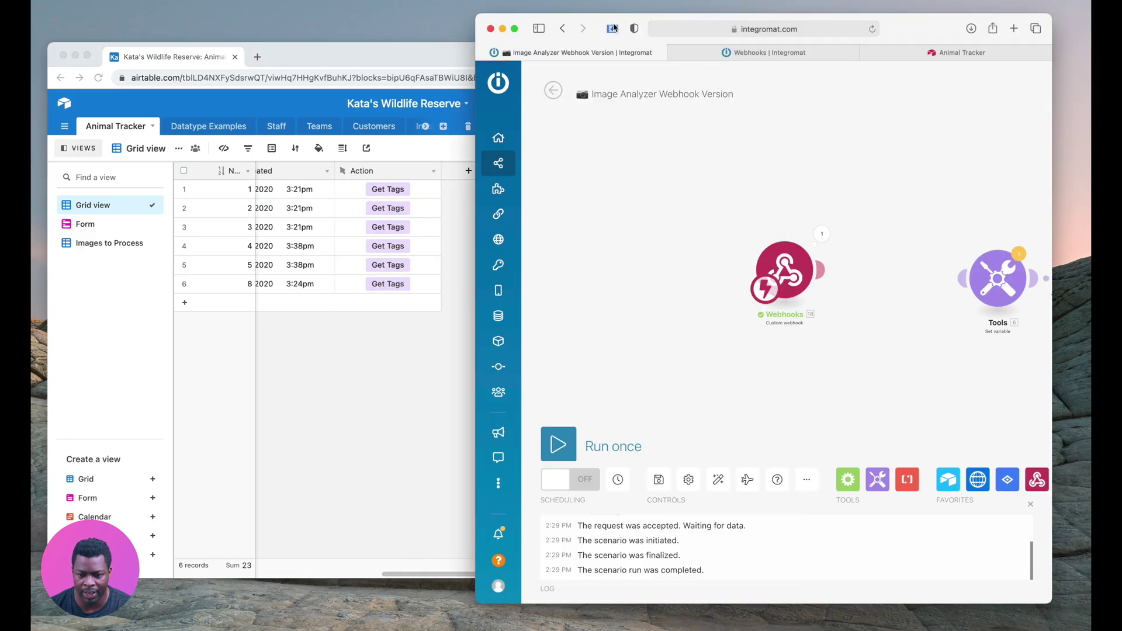
{"action": "left_click_drag", "start_coordinate": [806, 250], "coordinate": [690, 250]}
{"action": "left_click", "coordinate": [707, 232]}
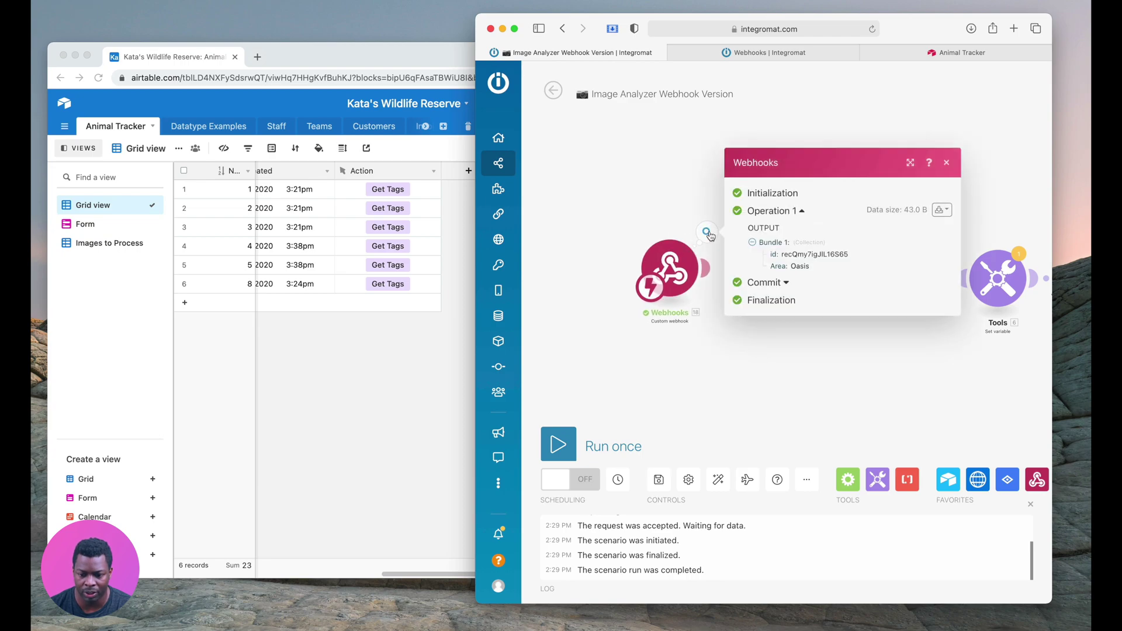
{"action": "double_click", "coordinate": [812, 255]}
{"action": "left_click", "coordinate": [801, 269]}
{"action": "double_click", "coordinate": [799, 268]}
{"action": "scroll", "coordinate": [321, 266], "scroll_direction": "left", "scroll_amount": 5}
{"action": "scroll", "coordinate": [279, 285], "scroll_direction": "right", "scroll_amount": 3}
{"action": "scroll", "coordinate": [279, 286], "scroll_direction": "left", "scroll_amount": 3}
Return to Airtable and scroll the grid right to review the script's result
{"action": "left_click", "coordinate": [294, 286]}
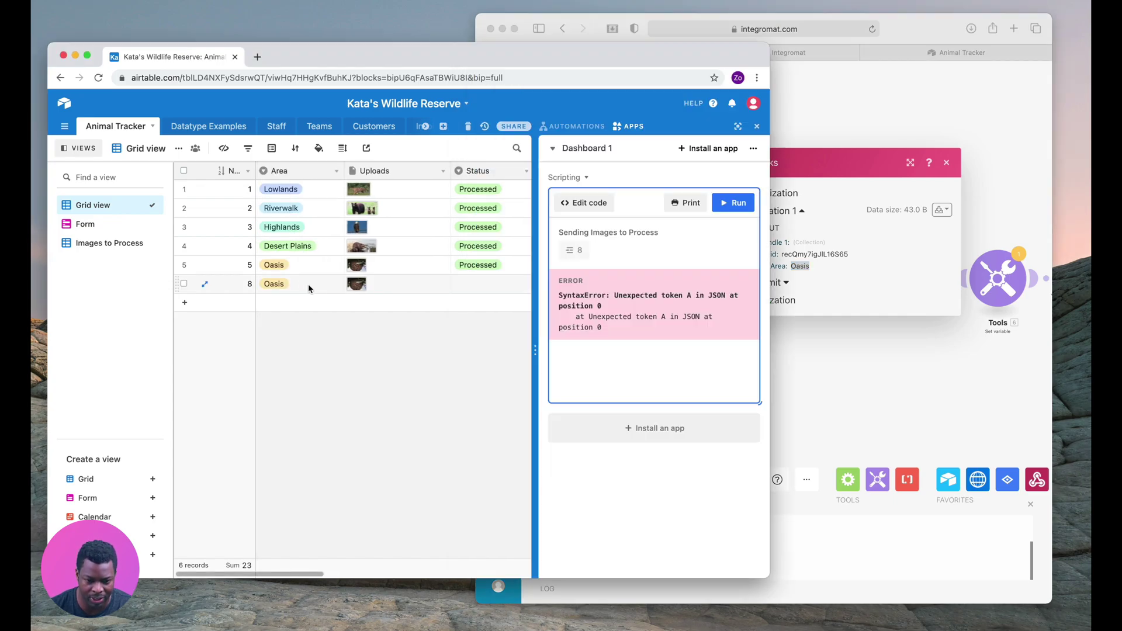
{"action": "scroll", "coordinate": [350, 304], "scroll_direction": "right", "scroll_amount": 5}
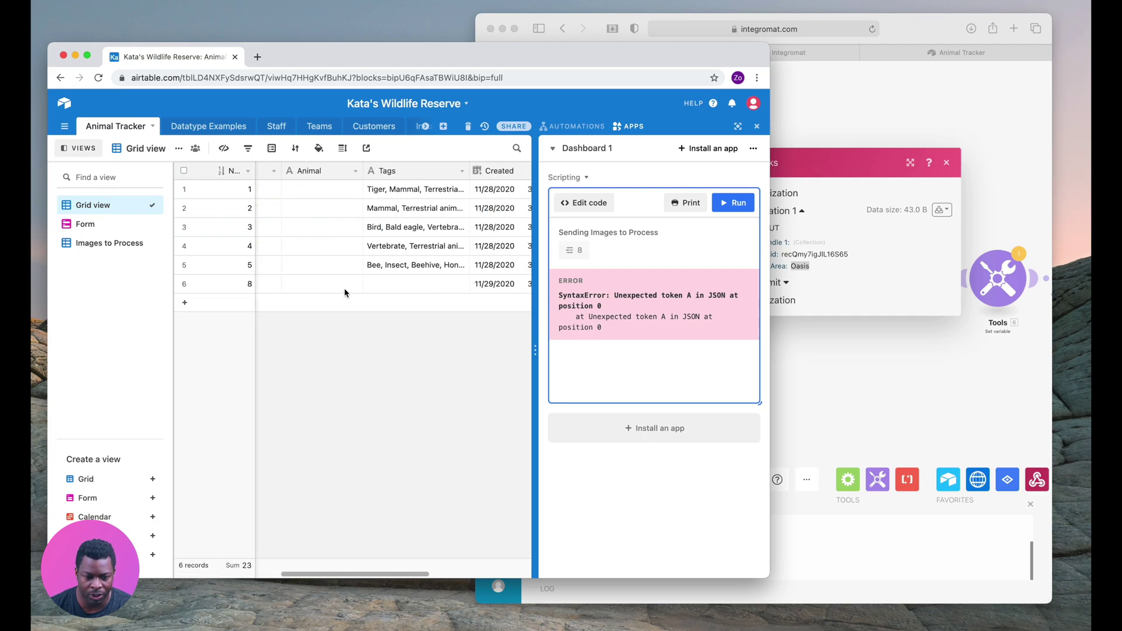
{"action": "scroll", "coordinate": [345, 292], "scroll_direction": "right", "scroll_amount": 2}
{"action": "scroll", "coordinate": [345, 292], "scroll_direction": "right", "scroll_amount": 2}
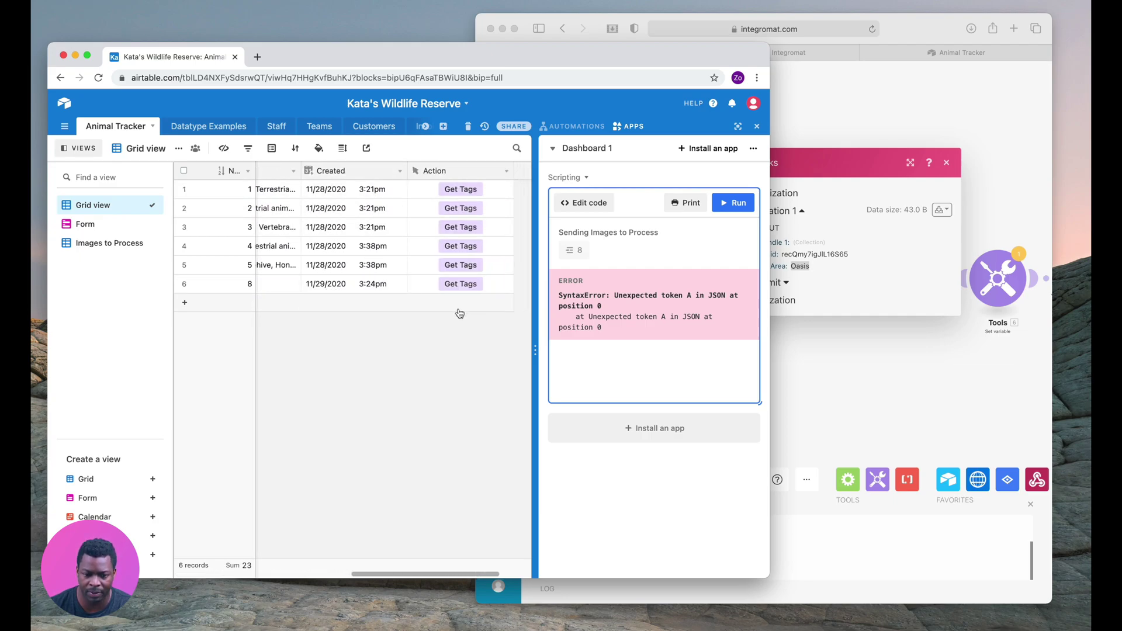
Append 'Created' to the Get Tags script's fieldsToSend list and close the editor
{"action": "left_click", "coordinate": [569, 206]}
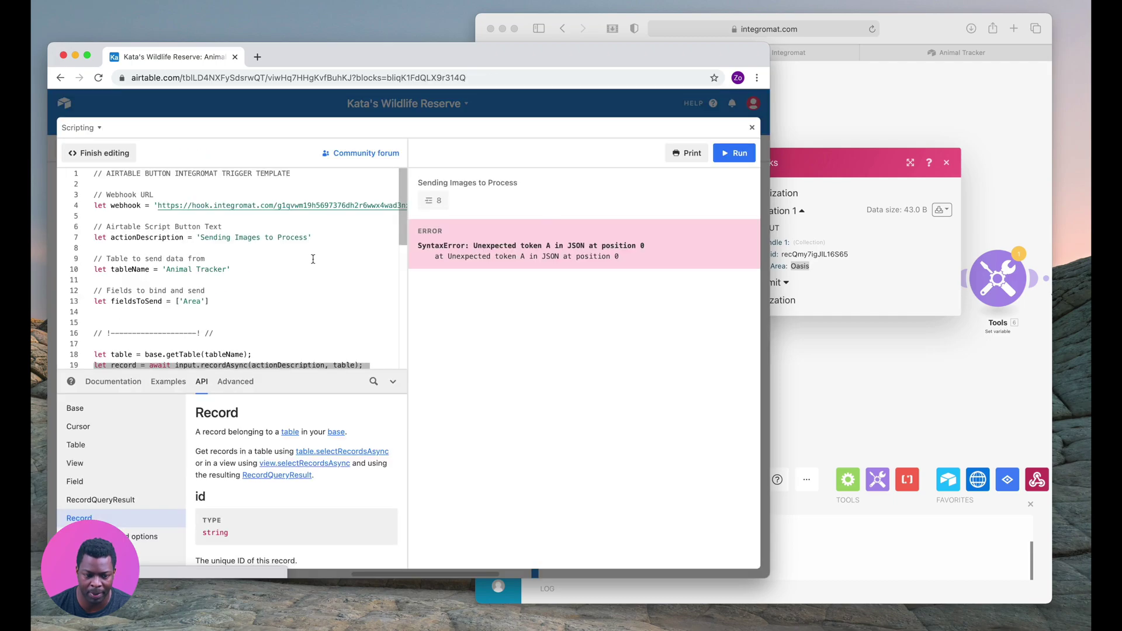
{"action": "left_click", "coordinate": [209, 300]}
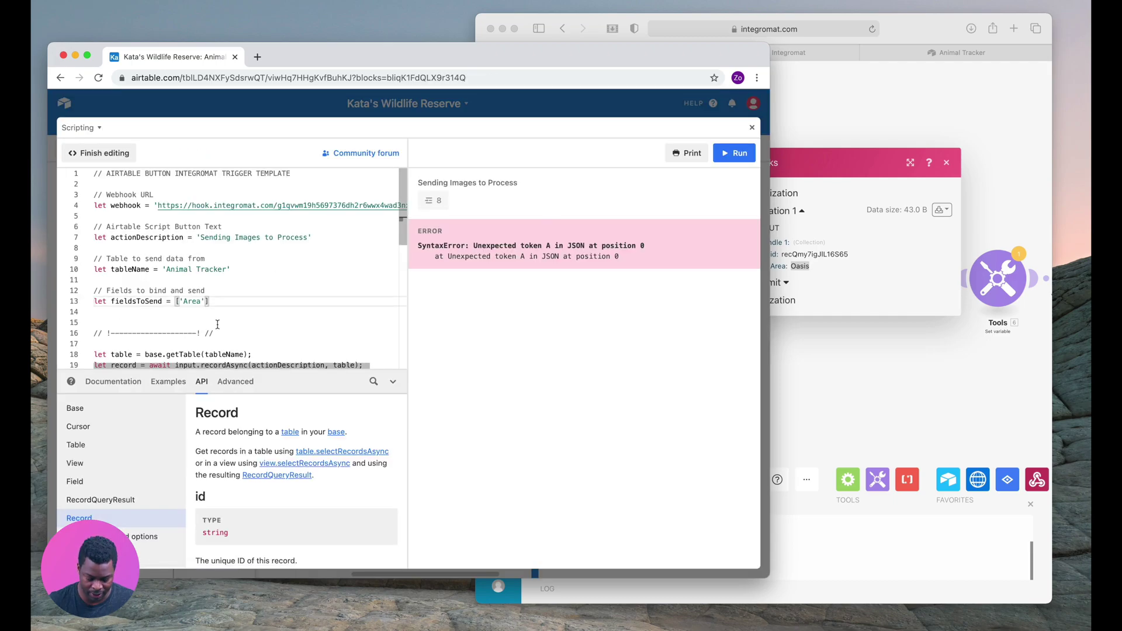
{"action": "type", "text": ",'"}
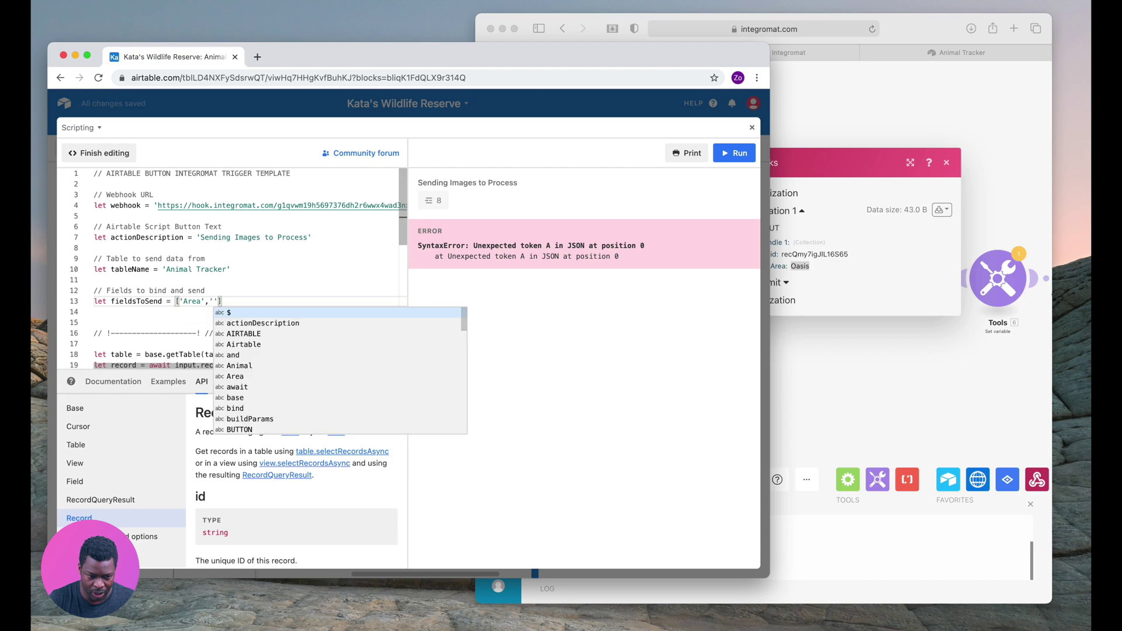
{"action": "type", "text": "Created"}
{"action": "left_click", "coordinate": [303, 248]}
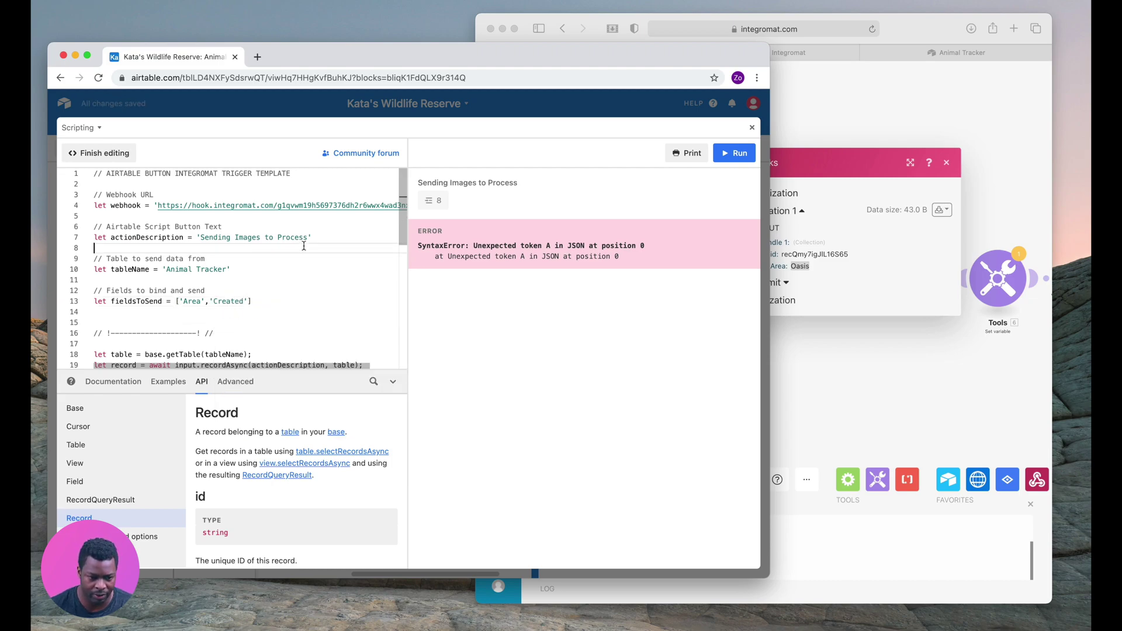
{"action": "left_click", "coordinate": [752, 128]}
Run the Integromat scenario once and fire Get Tags on row 6 again
{"action": "left_click", "coordinate": [802, 187]}
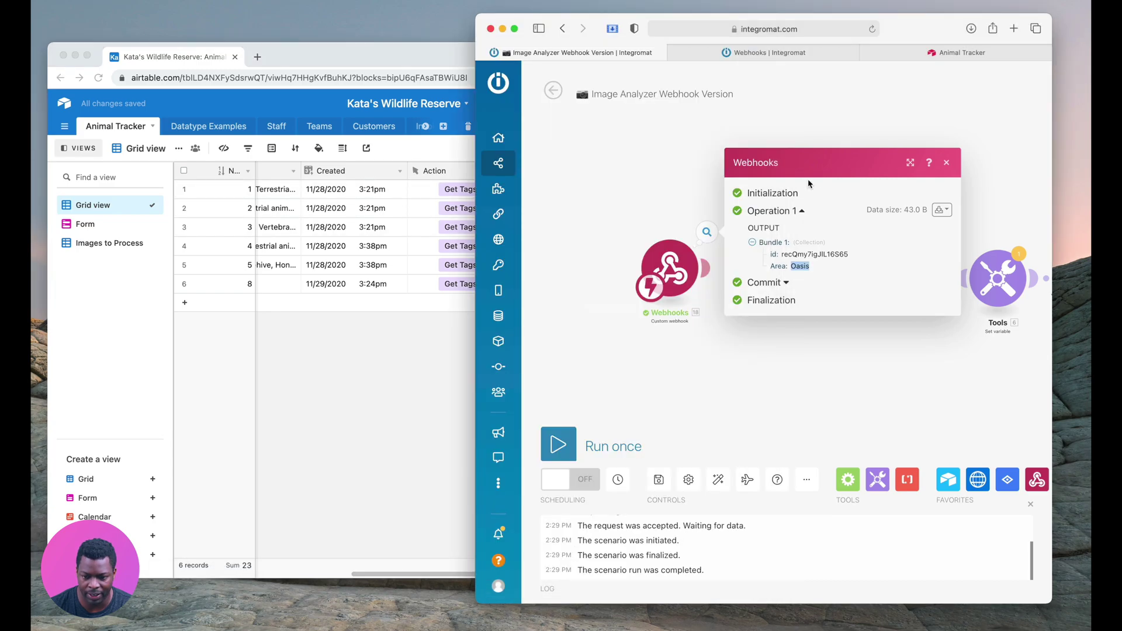
{"action": "left_click", "coordinate": [947, 163]}
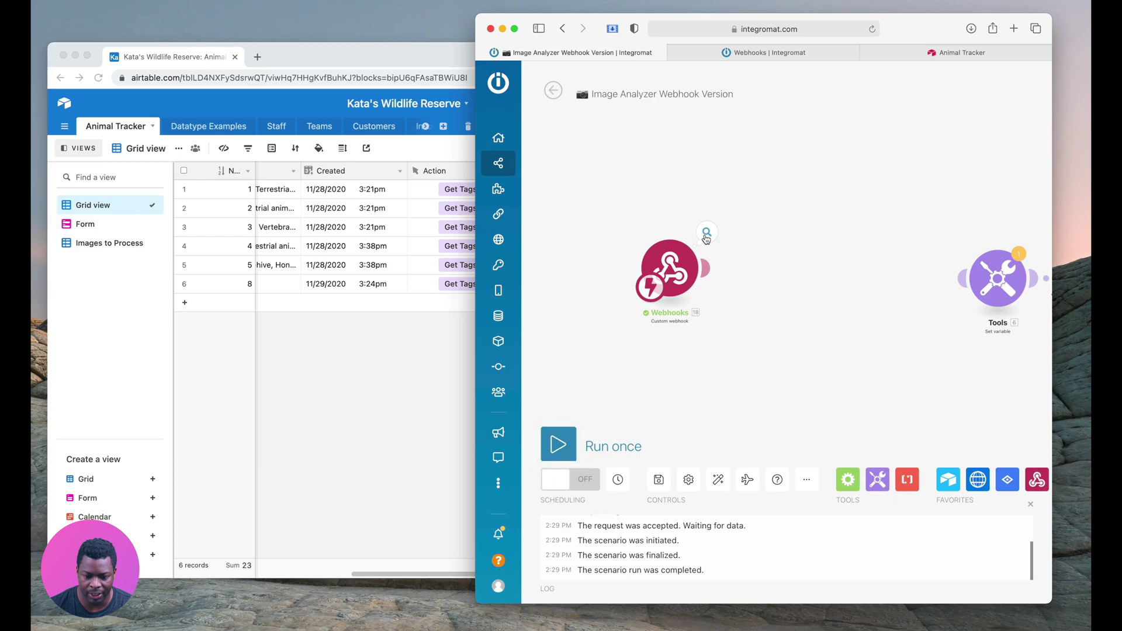
{"action": "left_click", "coordinate": [558, 446]}
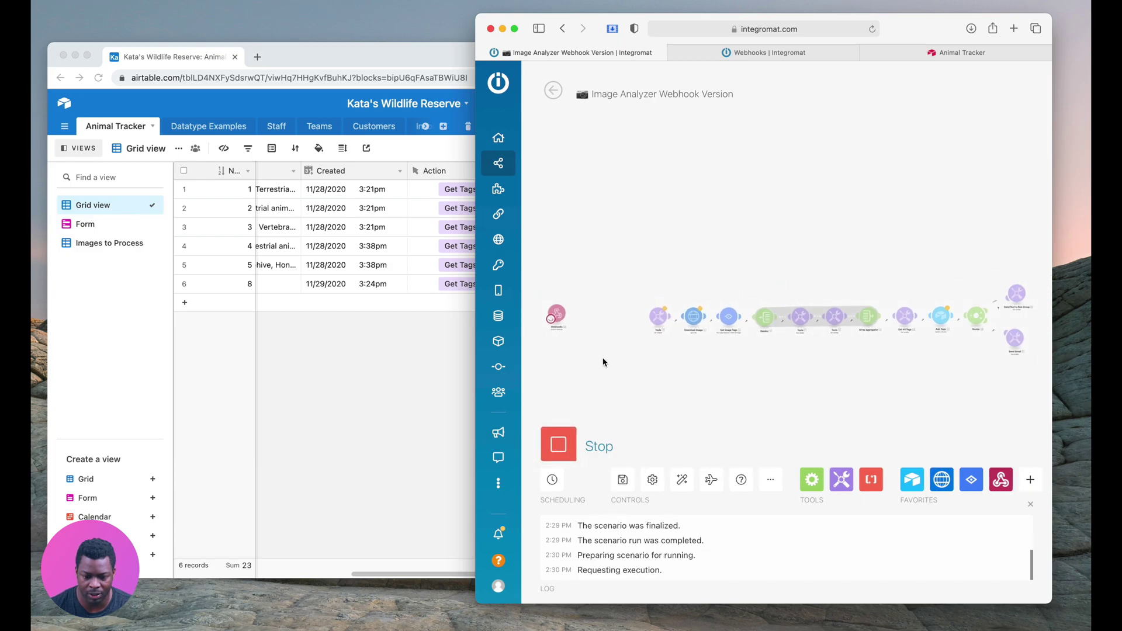
{"action": "left_click", "coordinate": [384, 390]}
{"action": "left_click", "coordinate": [466, 288]}
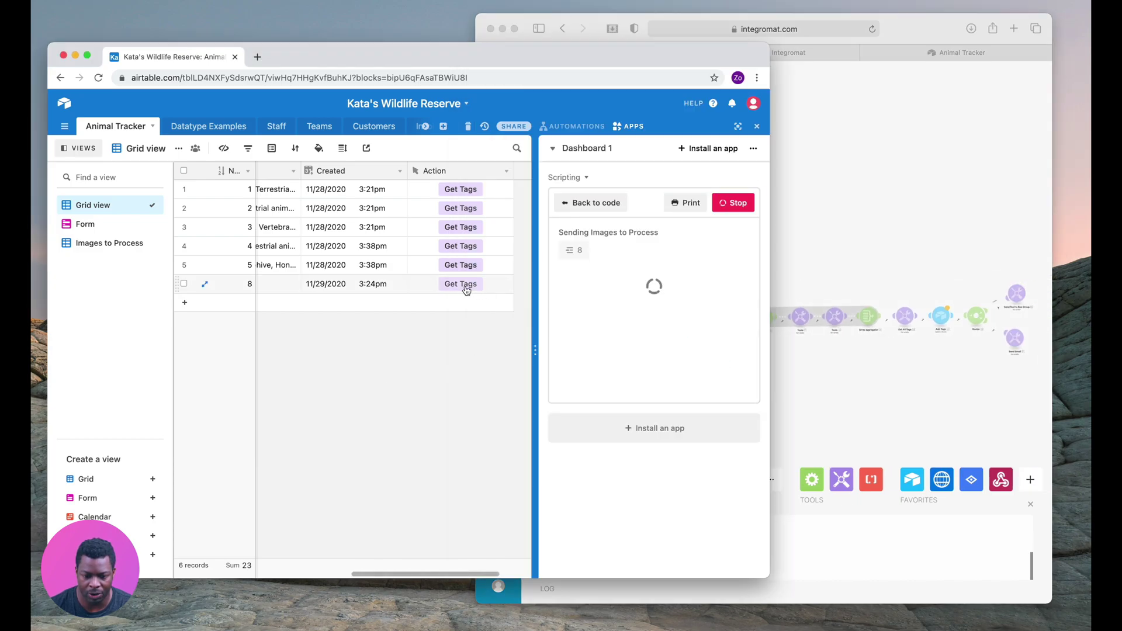
Check the new webhook bundle showing Area Oasis and Created 11/29/2020 3:24pm
{"action": "left_click", "coordinate": [788, 238]}
{"action": "scroll", "coordinate": [588, 322], "scroll_direction": "up", "scroll_amount": 5}
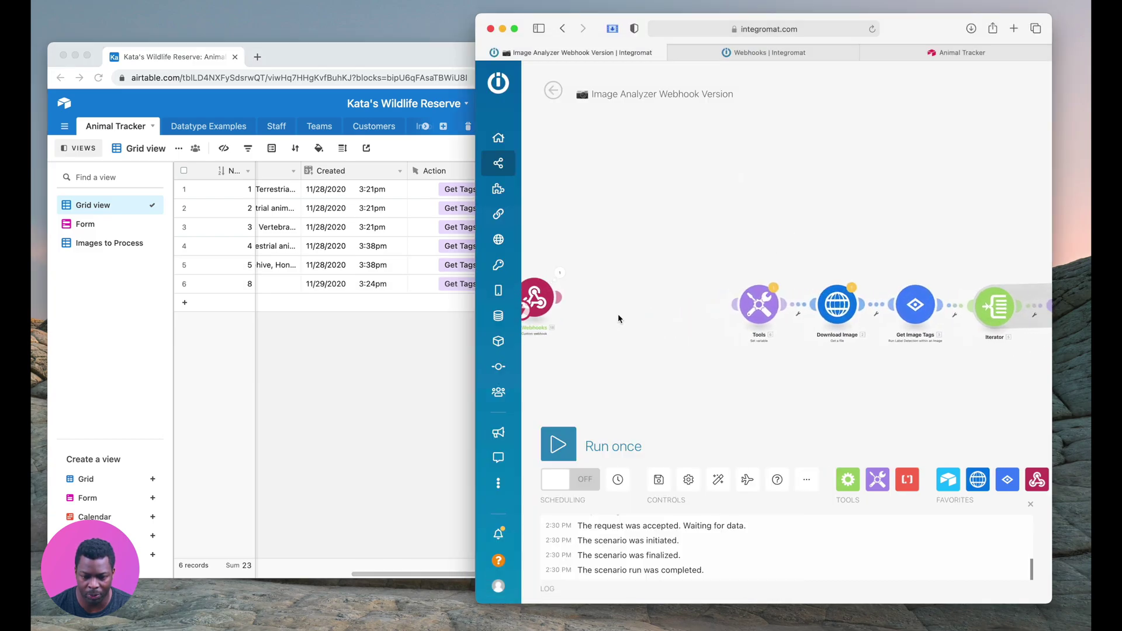
{"action": "left_click", "coordinate": [643, 267]}
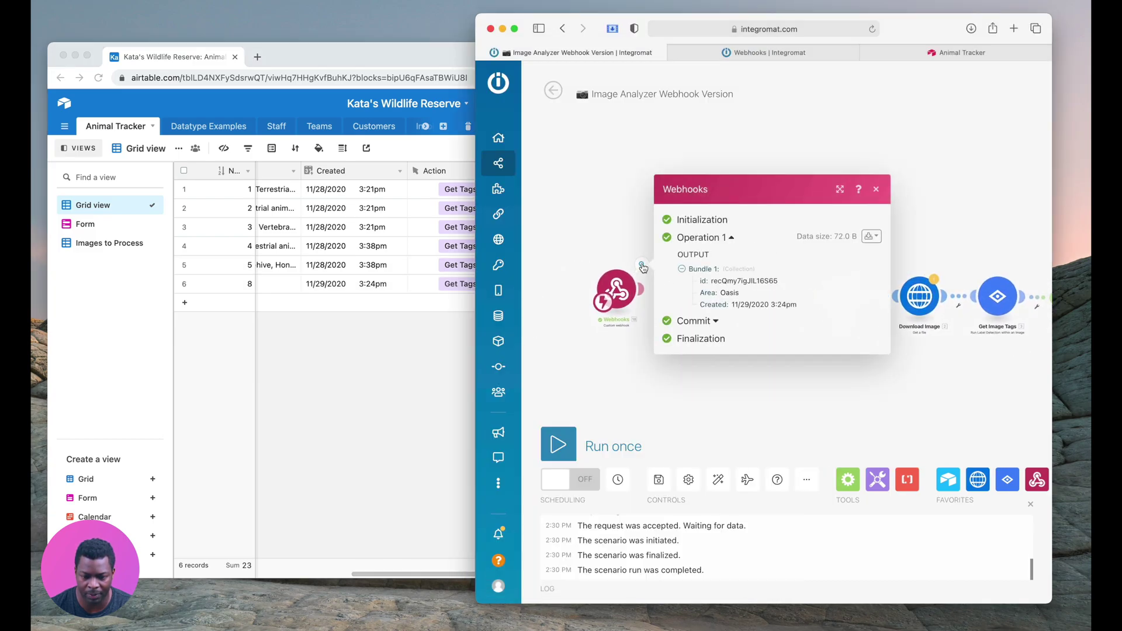
{"action": "double_click", "coordinate": [729, 292]}
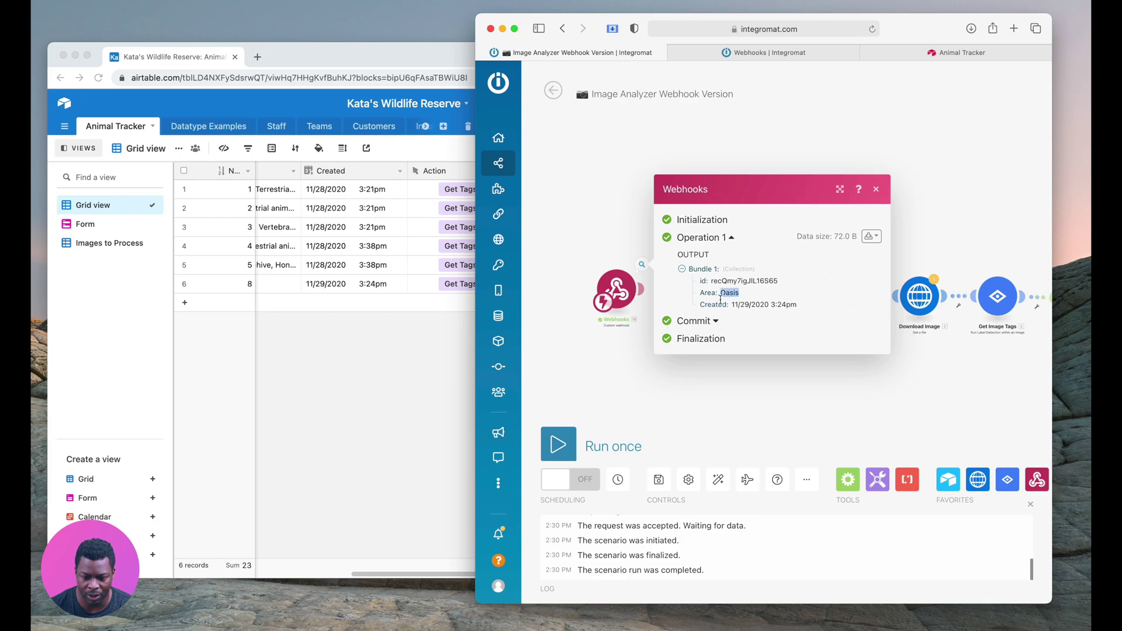
{"action": "double_click", "coordinate": [735, 304]}
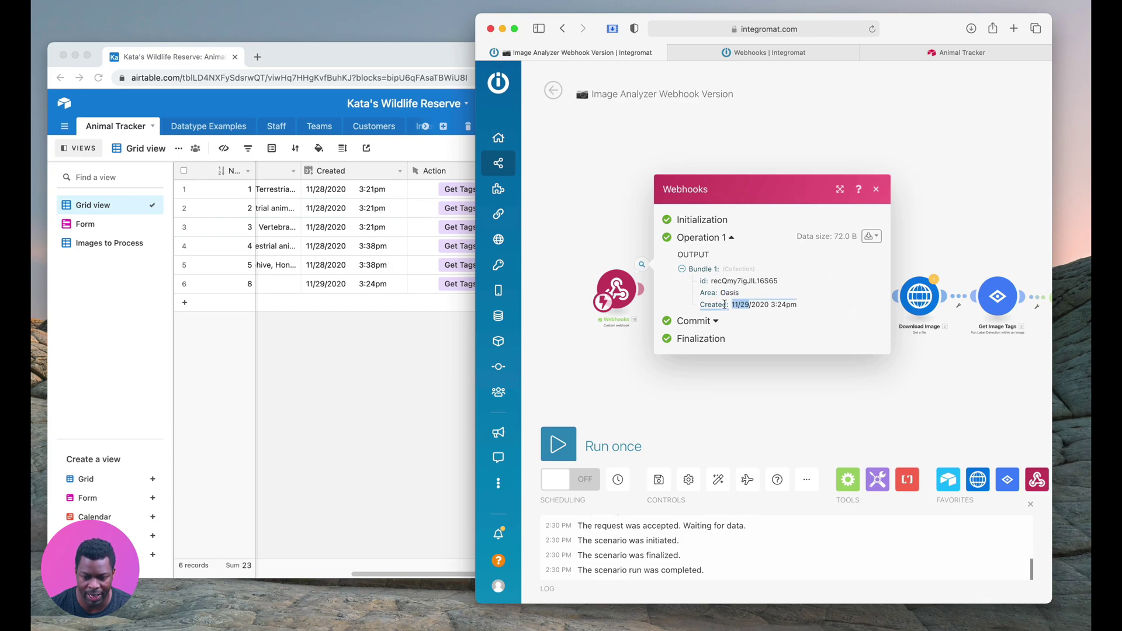
{"action": "left_click", "coordinate": [573, 227]}
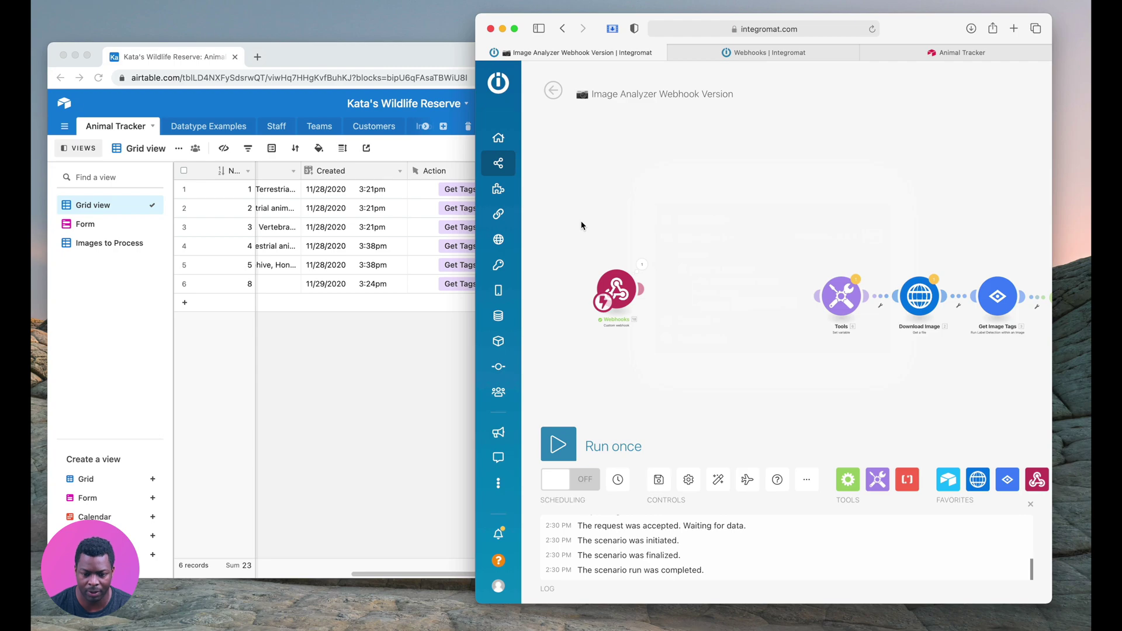
{"action": "left_click", "coordinate": [643, 267]}
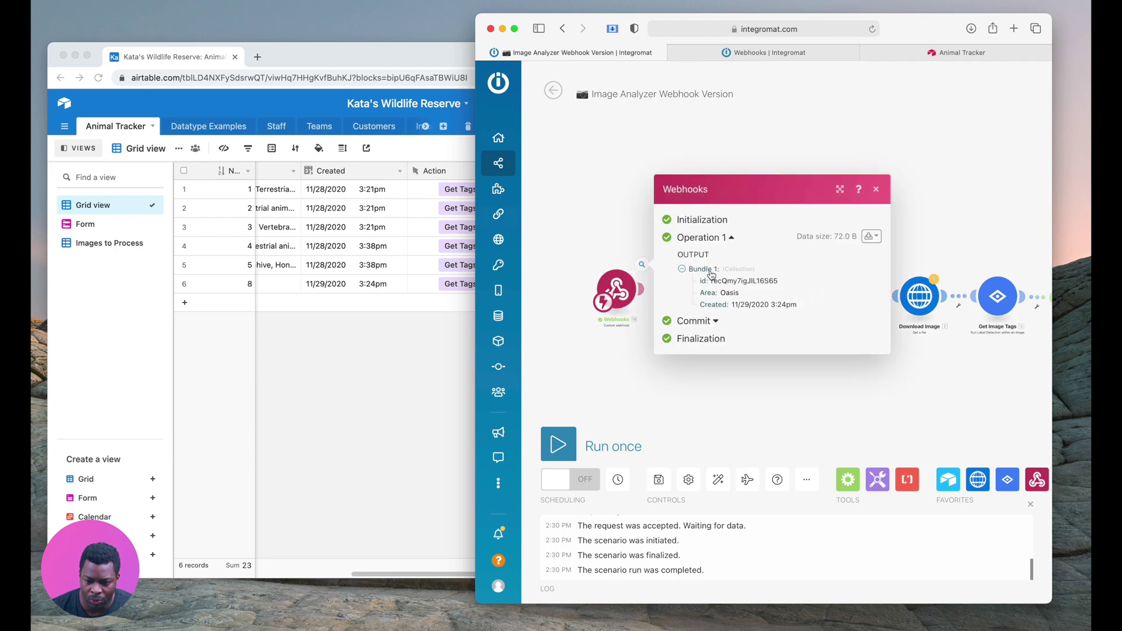
Add an Airtable Get a Record module after the webhook
{"action": "left_click", "coordinate": [582, 246]}
{"action": "left_click_drag", "start_coordinate": [641, 289], "coordinate": [696, 290]}
{"action": "left_click", "coordinate": [742, 214]}
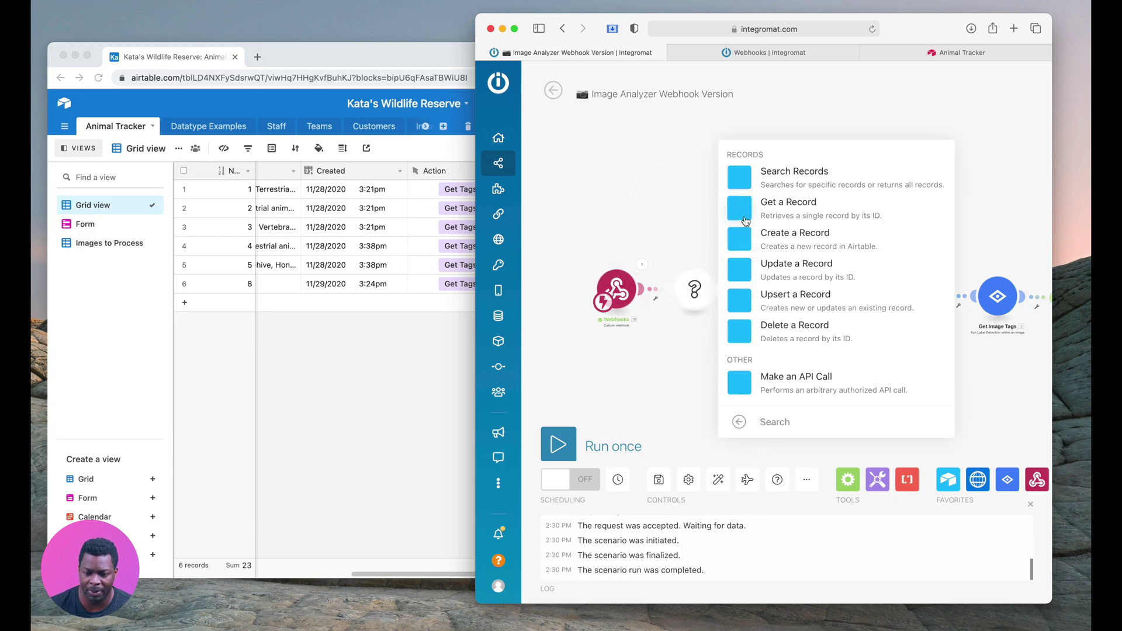
{"action": "left_click", "coordinate": [743, 213]}
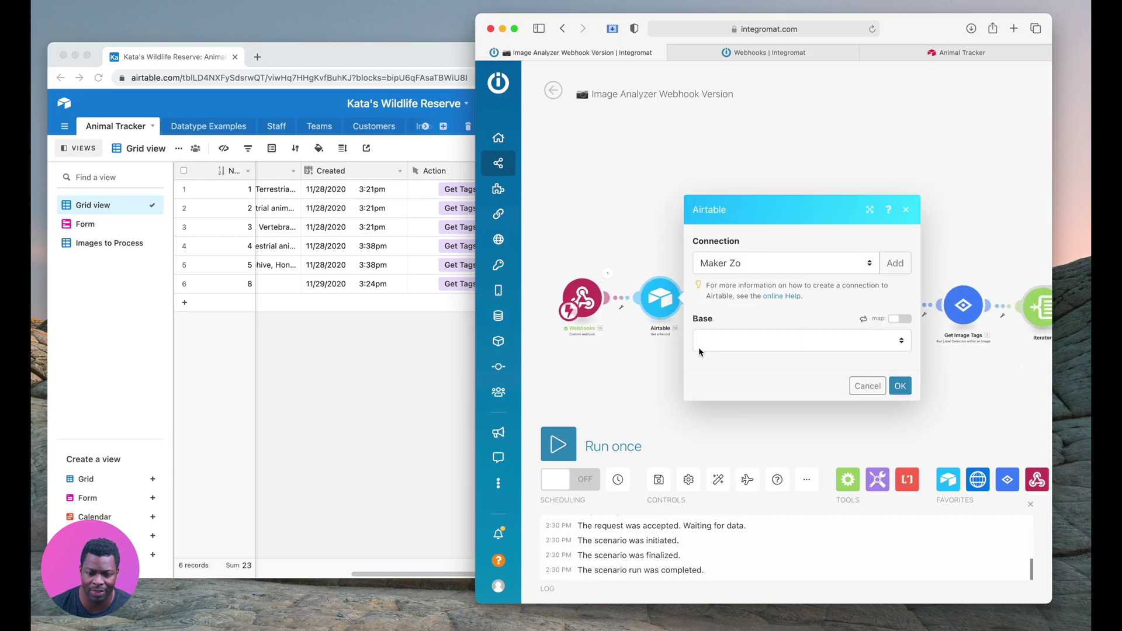
Point it at the wildlife reserve base's Animal Tracker table with the webhook id as Record ID
{"action": "left_click", "coordinate": [762, 343]}
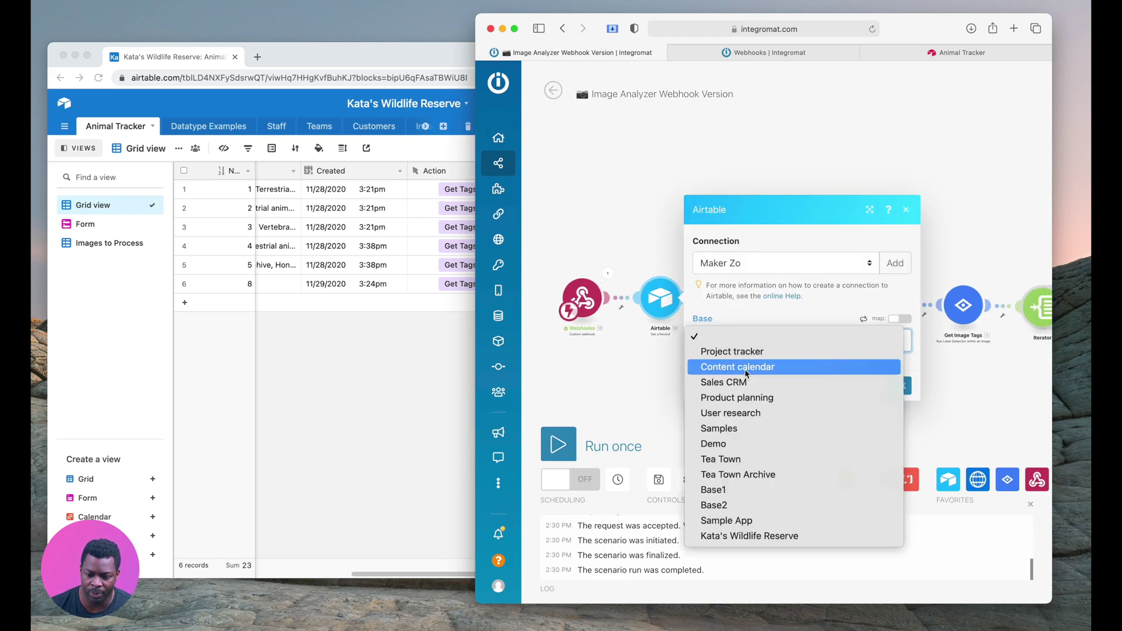
{"action": "left_click", "coordinate": [783, 537]}
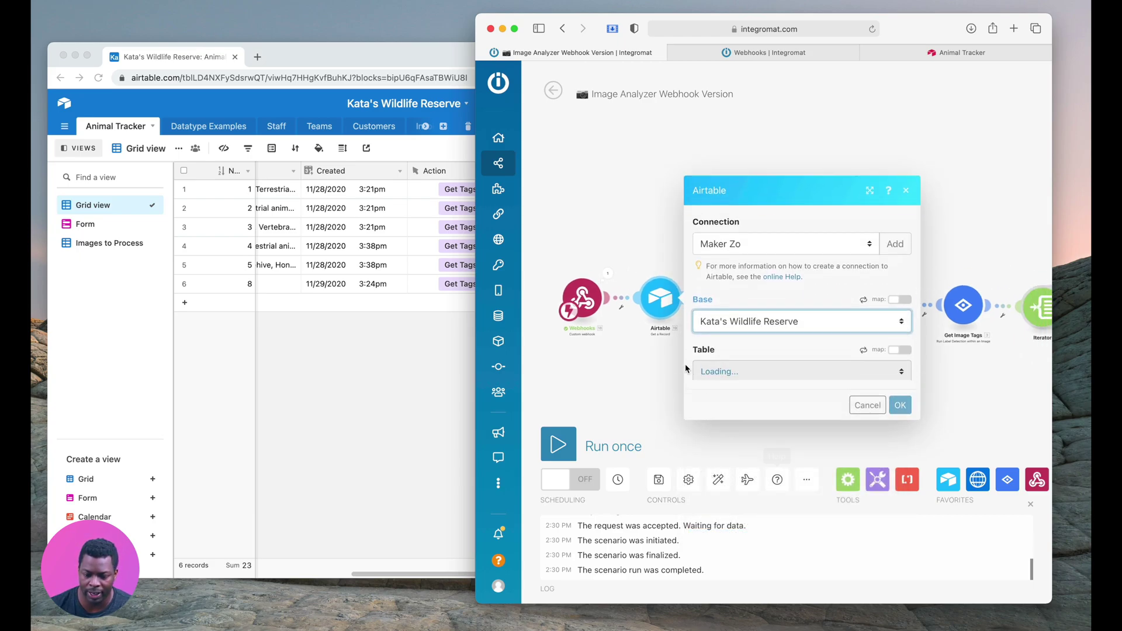
{"action": "left_click", "coordinate": [762, 372]}
{"action": "left_click", "coordinate": [767, 377]}
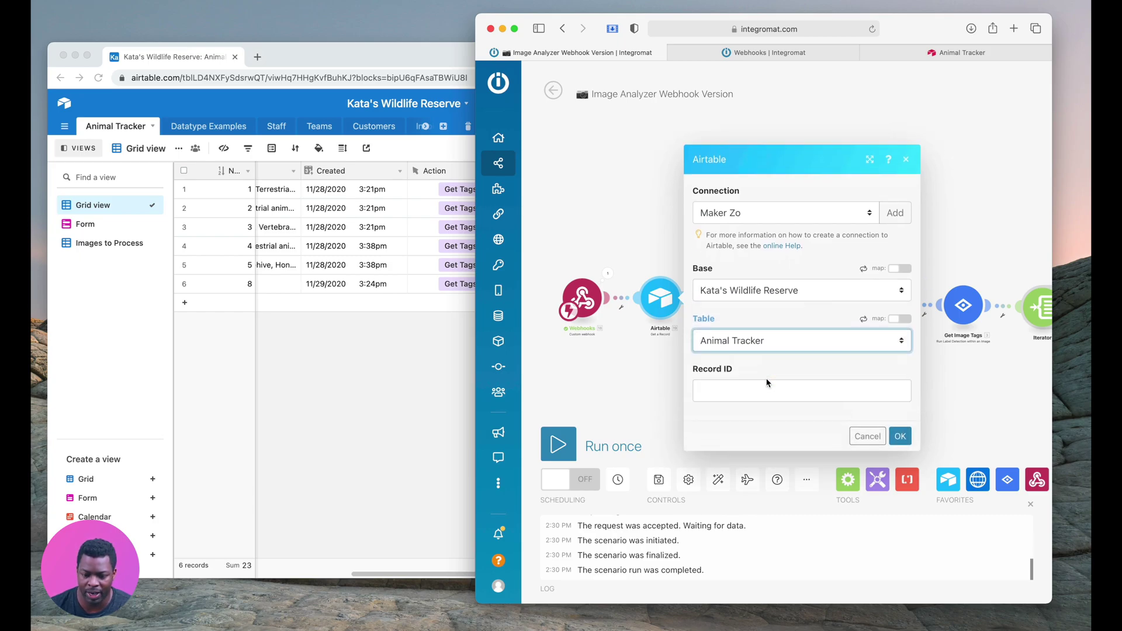
{"action": "left_click", "coordinate": [730, 388]}
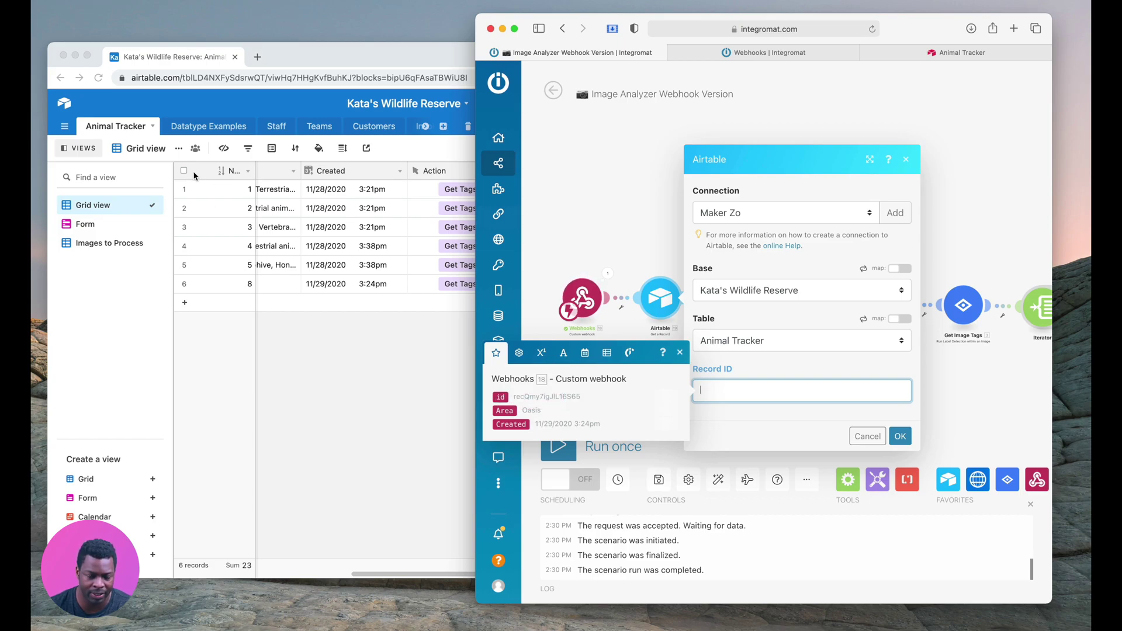
{"action": "left_click", "coordinate": [501, 397]}
{"action": "left_click", "coordinate": [902, 438]}
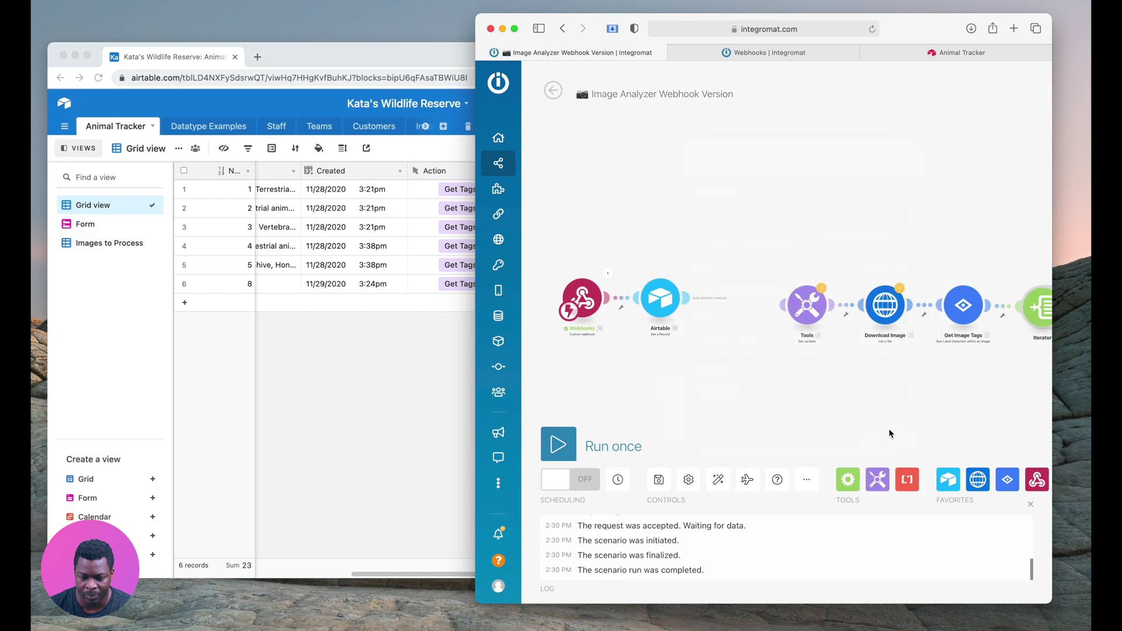
Run the scenario once, then run, stop and rerun the Airtable tagging script
{"action": "left_click", "coordinate": [558, 447]}
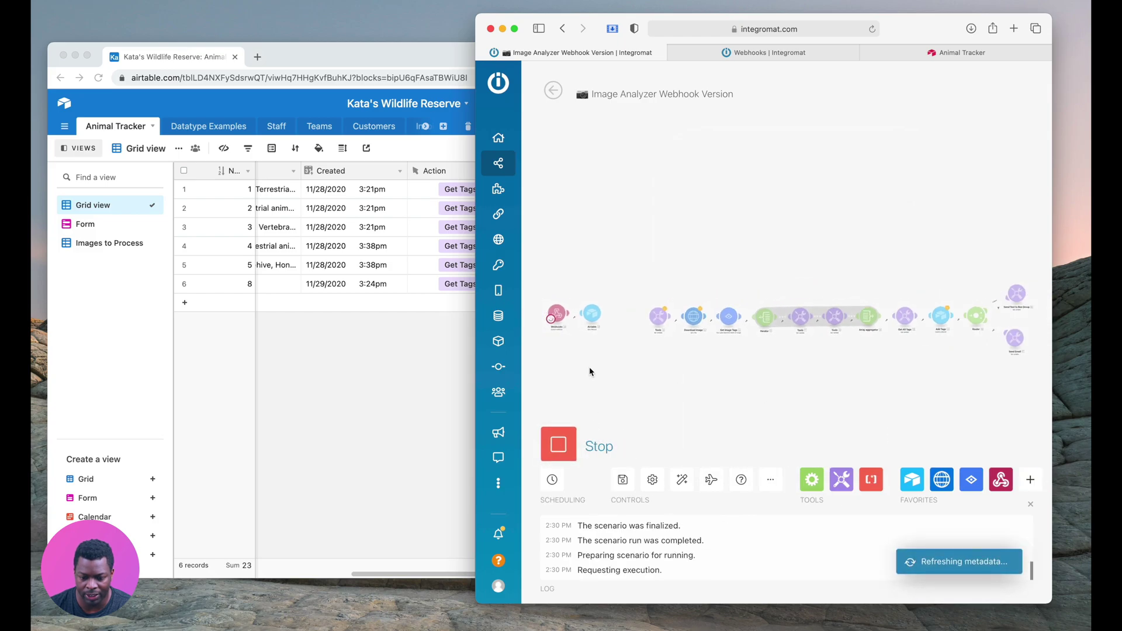
{"action": "left_click", "coordinate": [395, 413]}
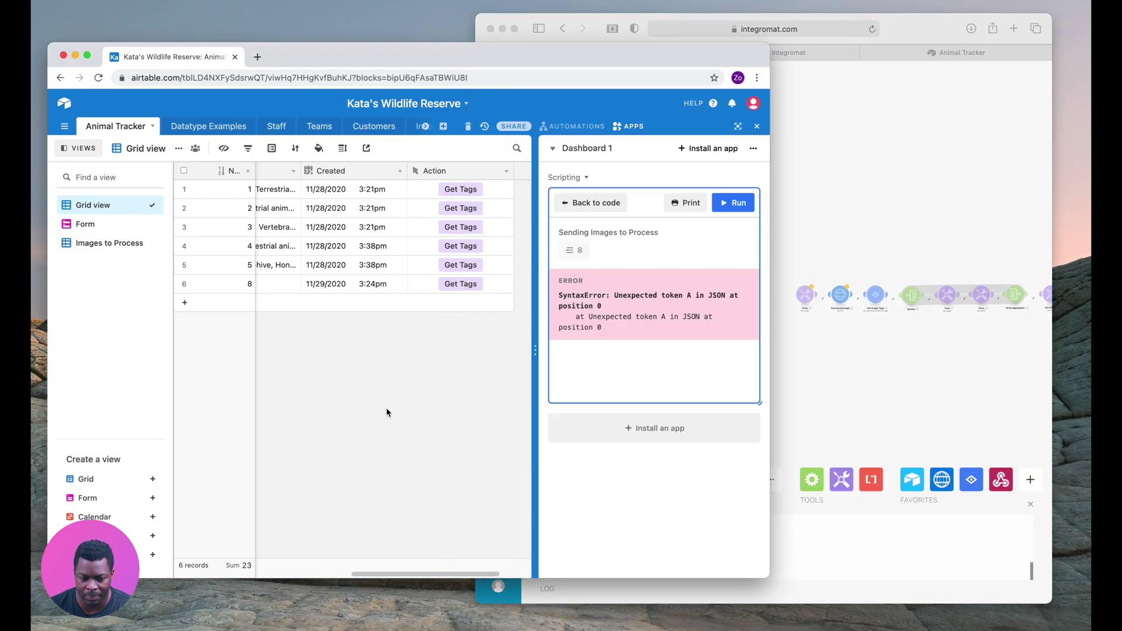
{"action": "left_click", "coordinate": [736, 204]}
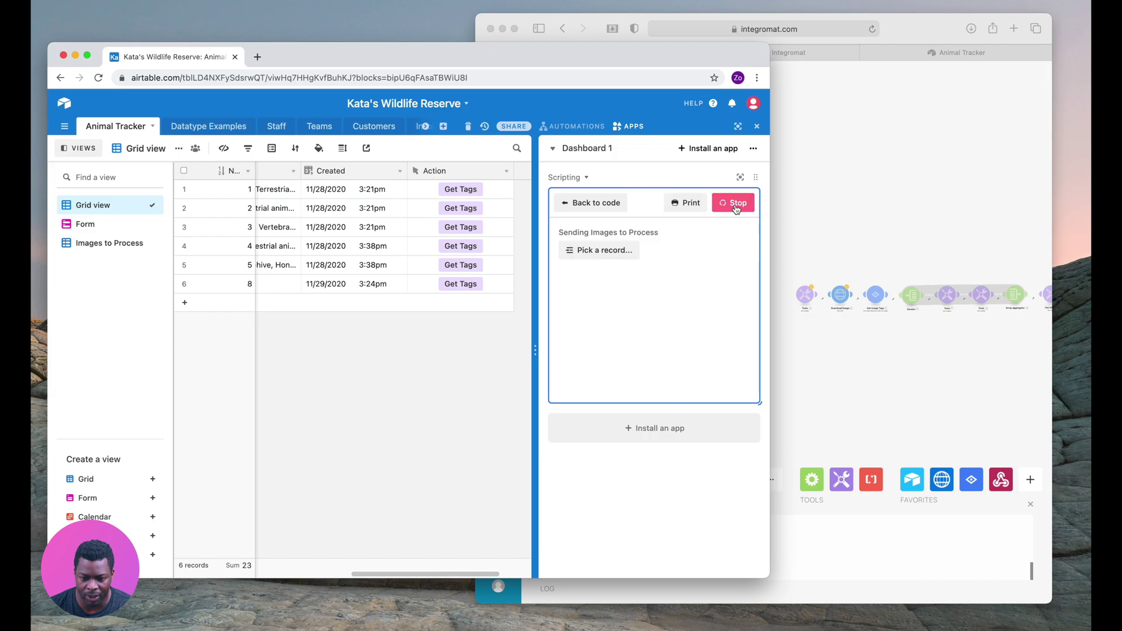
{"action": "left_click", "coordinate": [734, 204]}
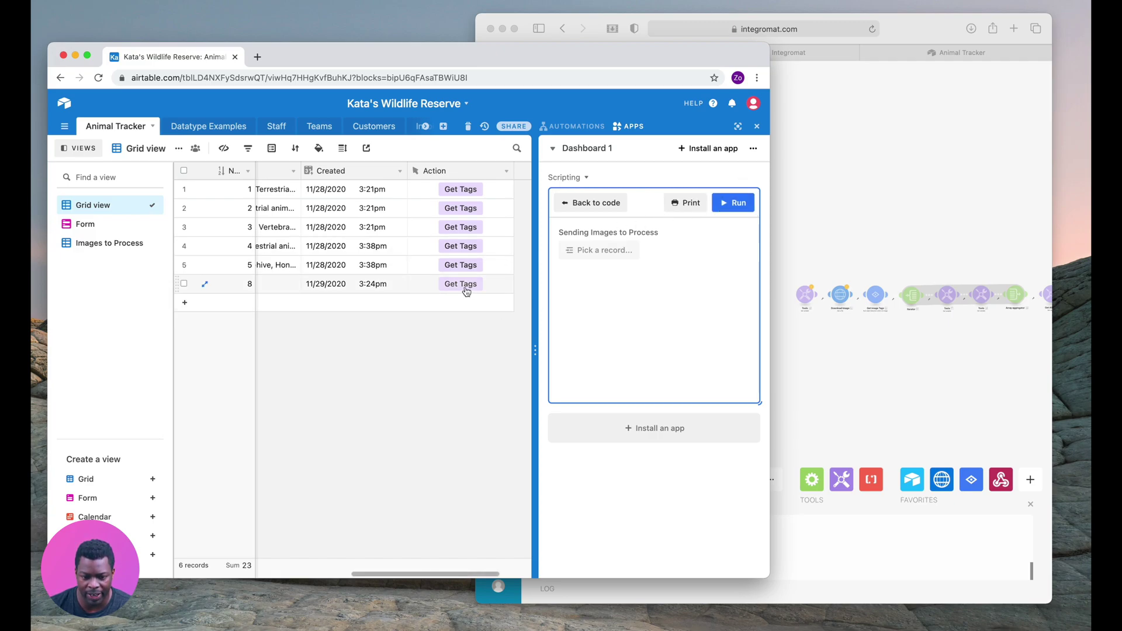
{"action": "left_click", "coordinate": [745, 207]}
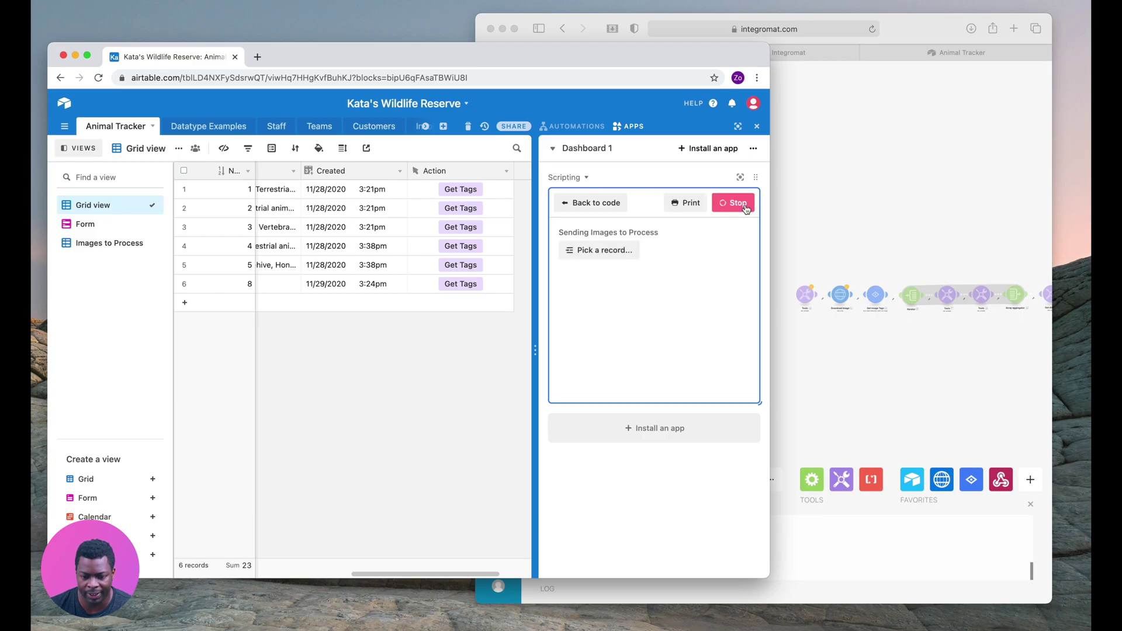
Dismiss the record picker, hide the apps dashboard, and trigger Get Tags on record 8
{"action": "left_click", "coordinate": [595, 252]}
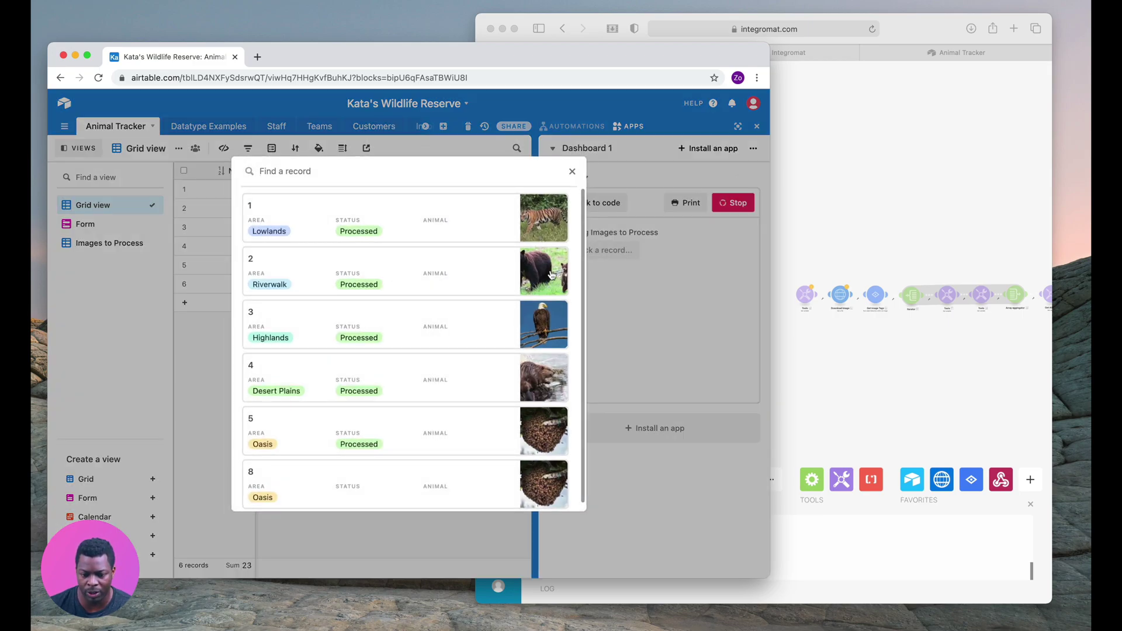
{"action": "left_click", "coordinate": [573, 172]}
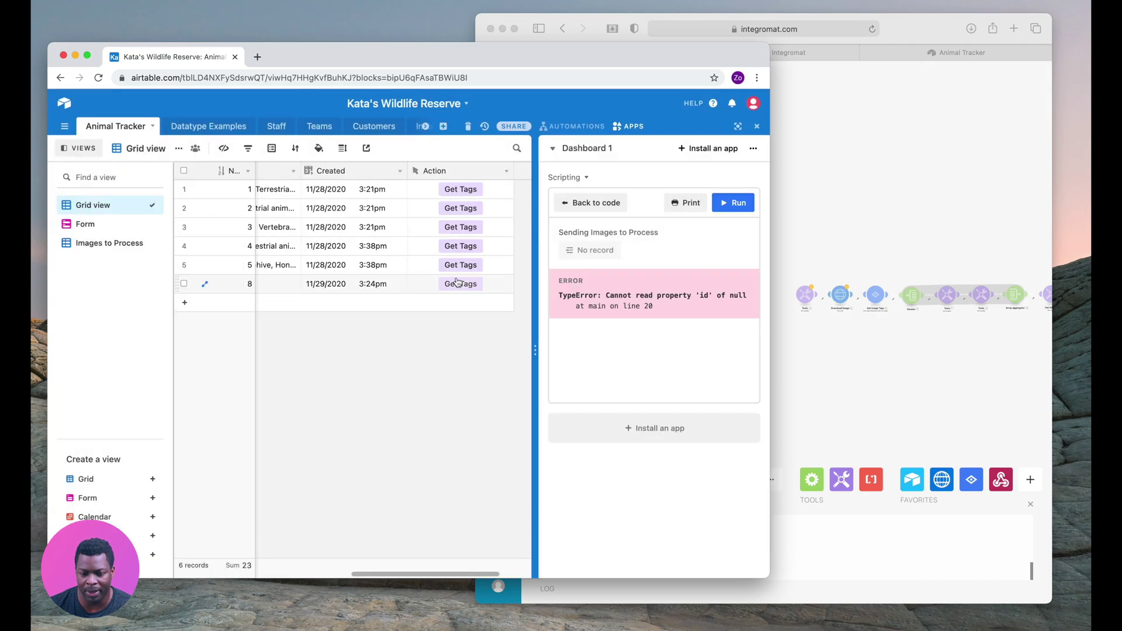
{"action": "left_click", "coordinate": [757, 127]}
{"action": "left_click", "coordinate": [617, 285]}
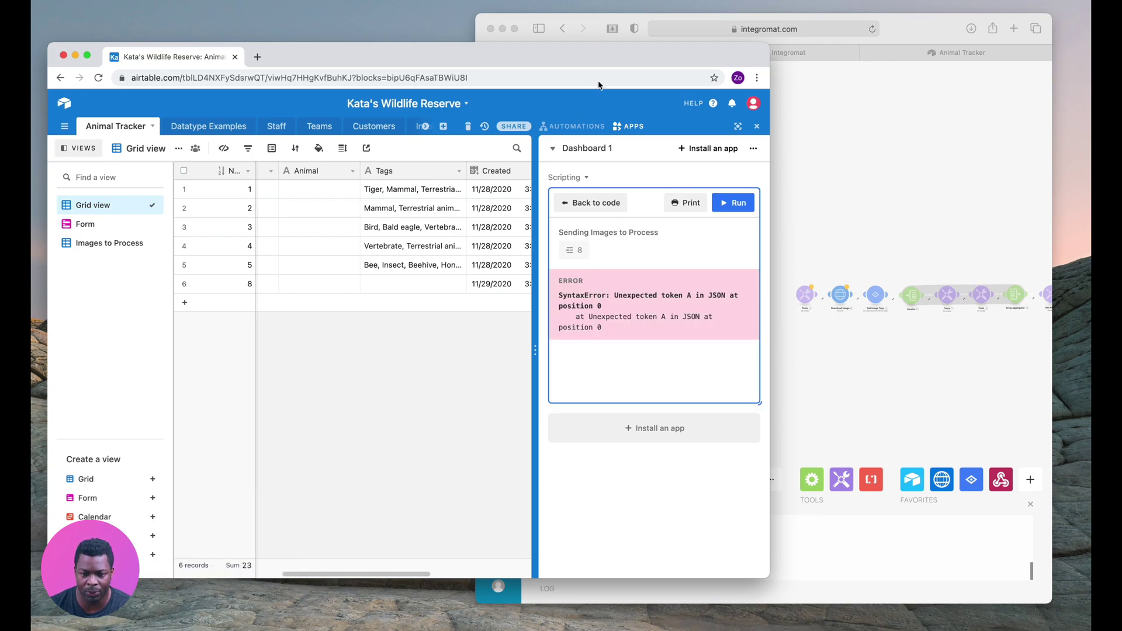
Check the Airtable step's output for record 8 in Oasis and review the webhook settings unchanged
{"action": "left_click", "coordinate": [832, 177]}
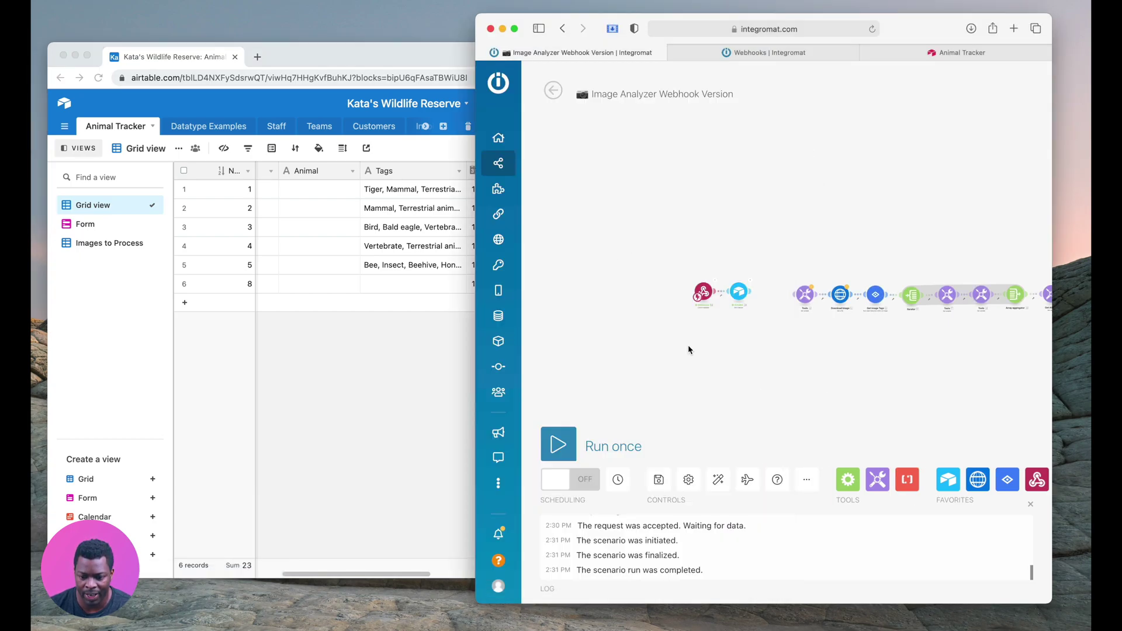
{"action": "scroll", "coordinate": [689, 349], "scroll_direction": "up", "scroll_amount": 5}
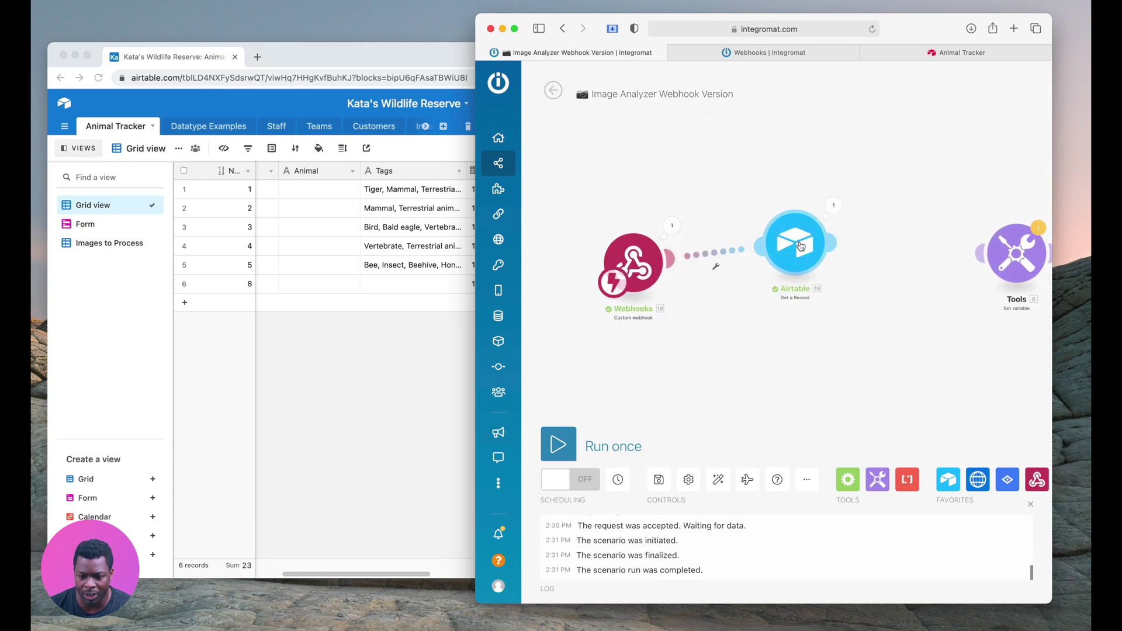
{"action": "left_click", "coordinate": [823, 221]}
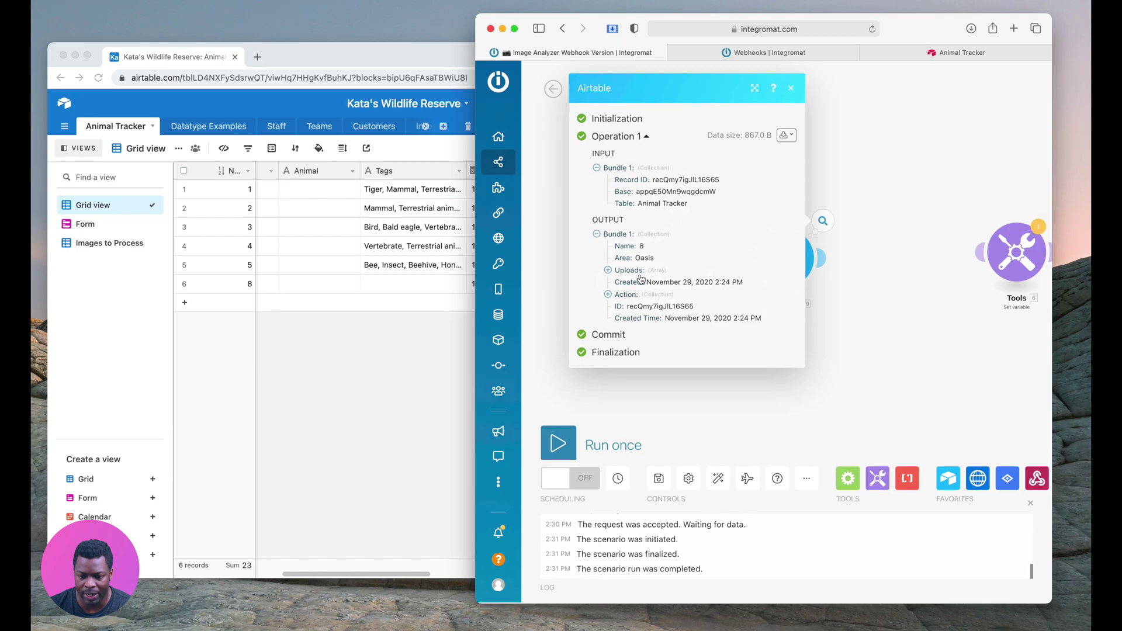
{"action": "key", "text": "Escape"}
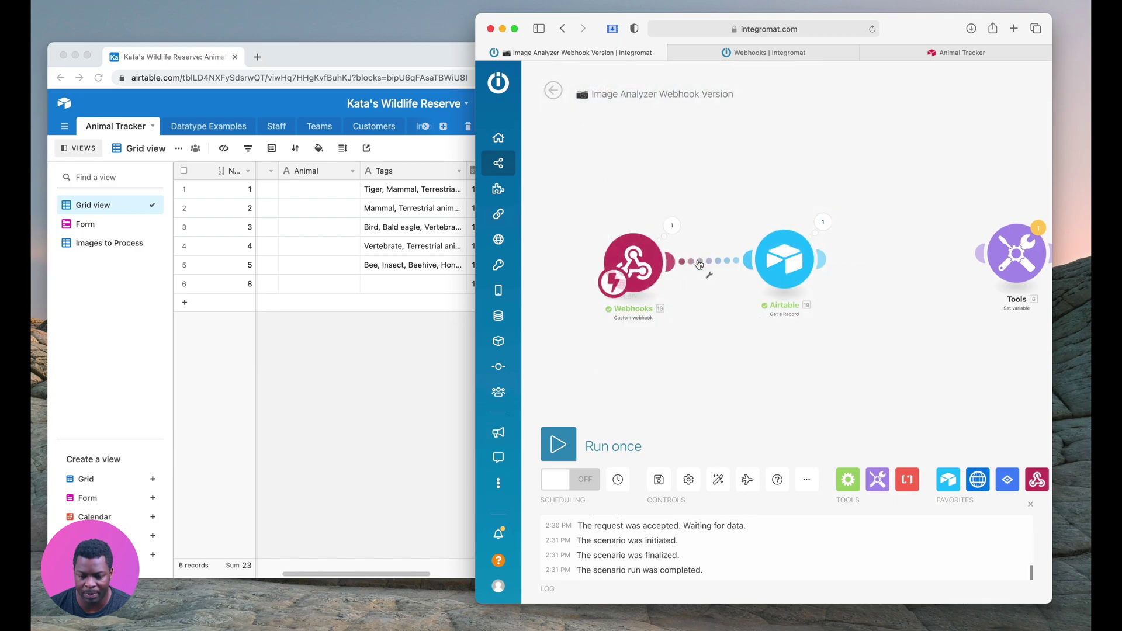
{"action": "left_click", "coordinate": [643, 263]}
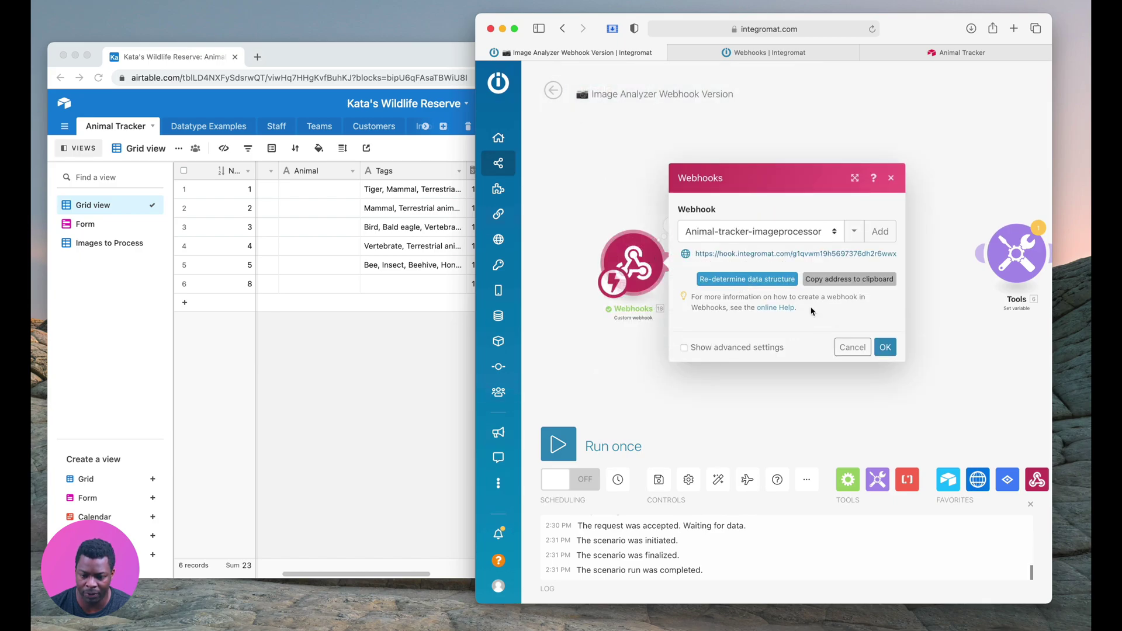
{"action": "left_click", "coordinate": [852, 347]}
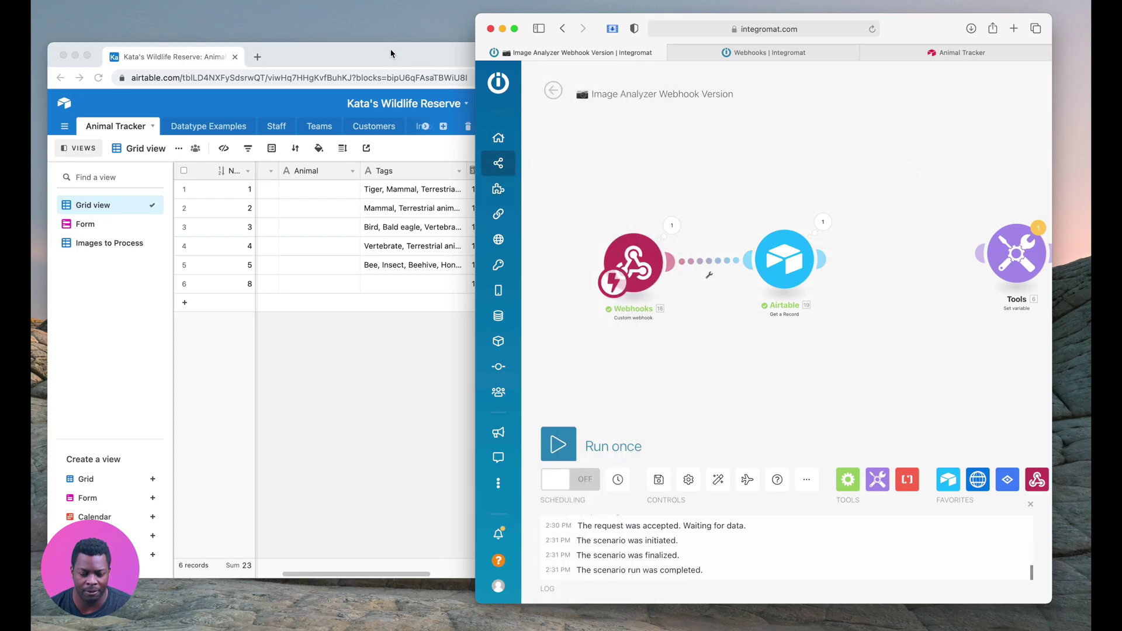
Shift and shorten the Airtable window, then bring the Integromat scenario back to front
{"action": "left_click_drag", "start_coordinate": [393, 59], "coordinate": [417, 63]}
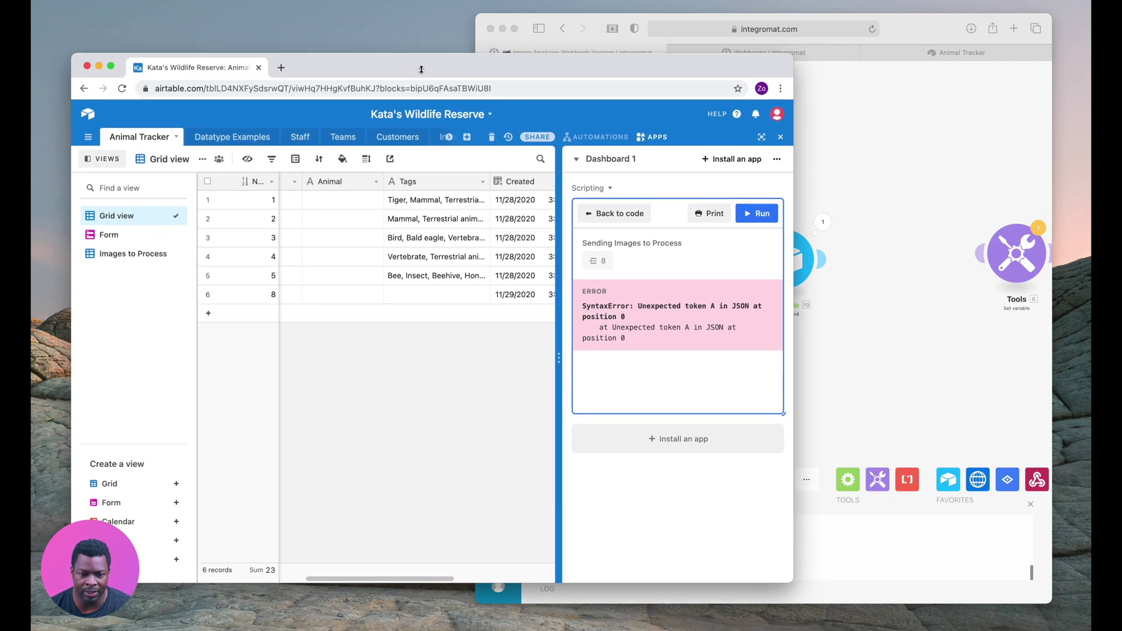
{"action": "left_click_drag", "start_coordinate": [419, 47], "coordinate": [401, 81]}
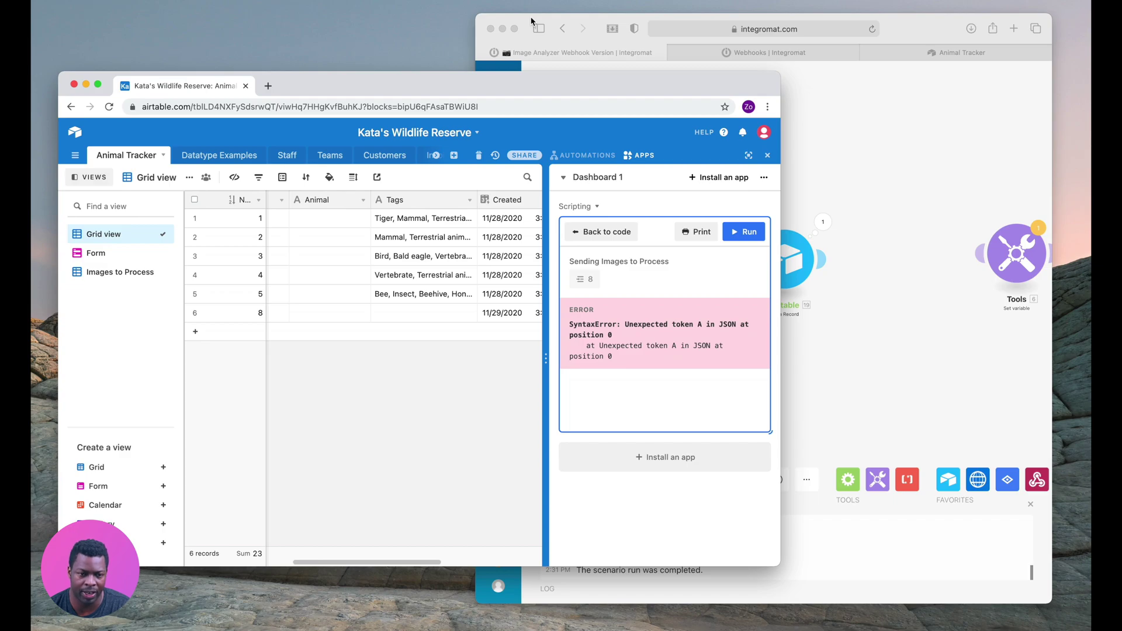
{"action": "left_click", "coordinate": [531, 21]}
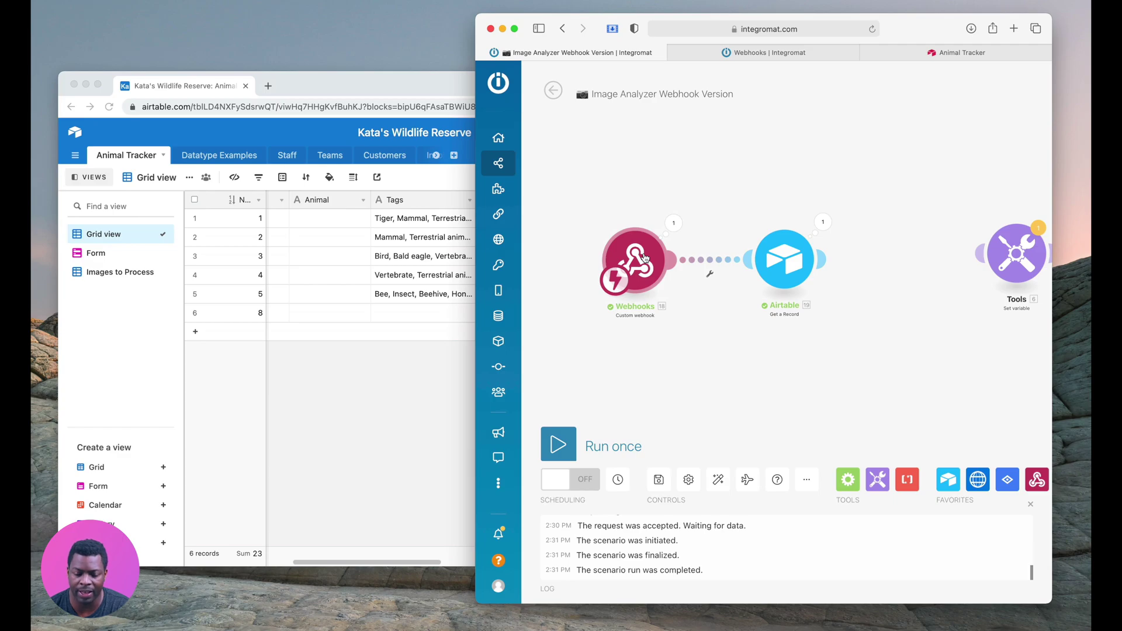
Rearrange the Webhooks and Tools modules around the Airtable Get a Record step
{"action": "mouse_move", "coordinate": [522, 244]}
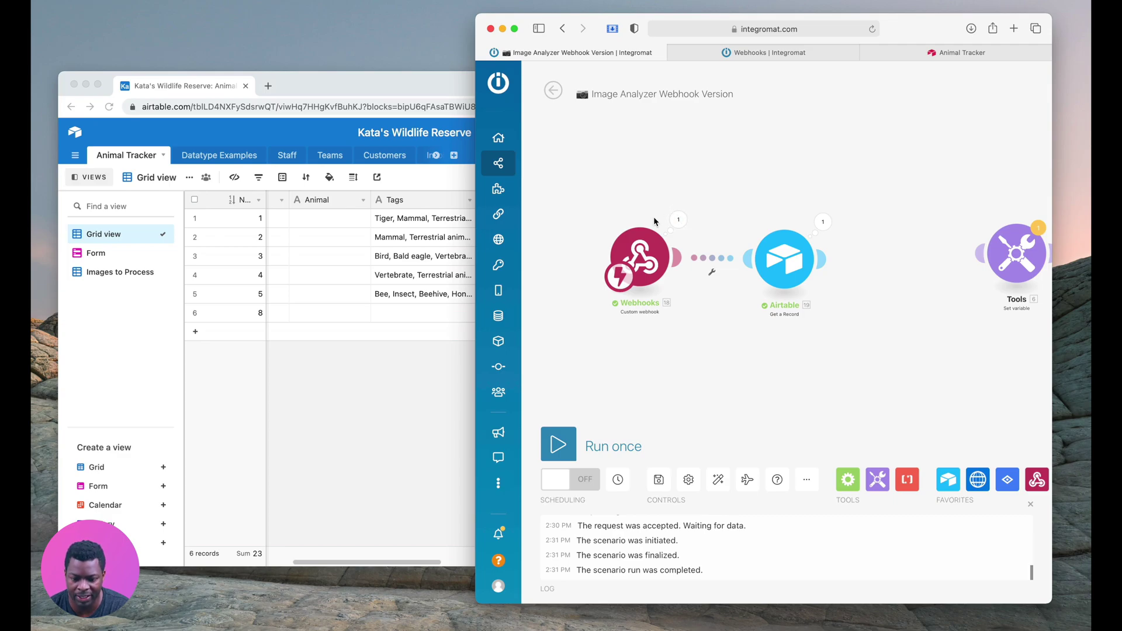
{"action": "left_click_drag", "start_coordinate": [647, 260], "coordinate": [677, 263]}
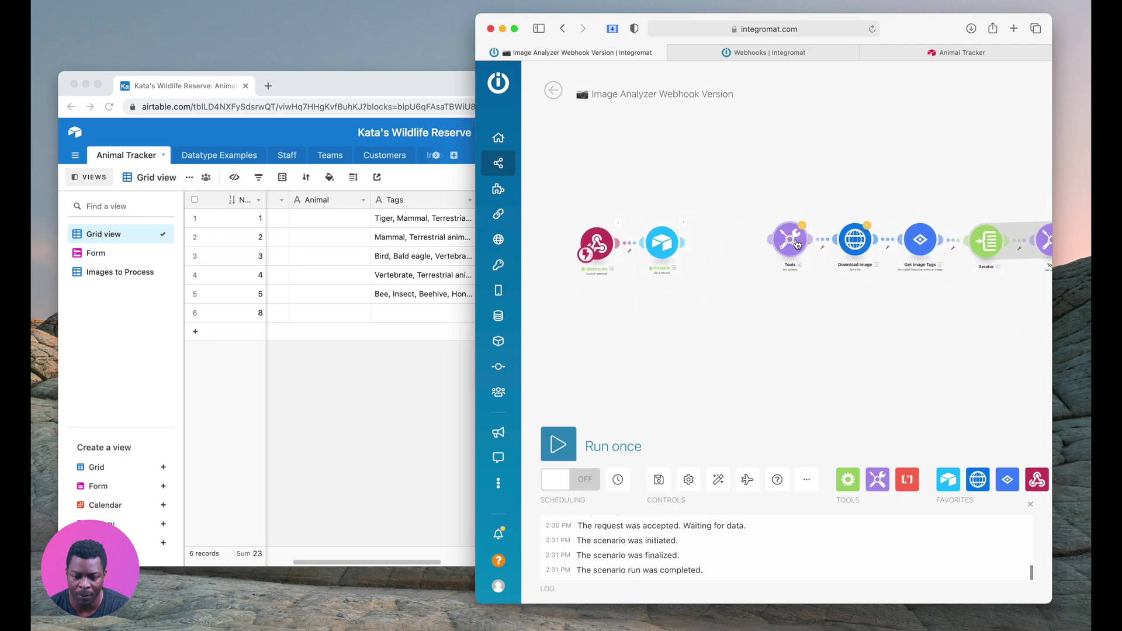
{"action": "left_click_drag", "start_coordinate": [790, 241], "coordinate": [727, 251]}
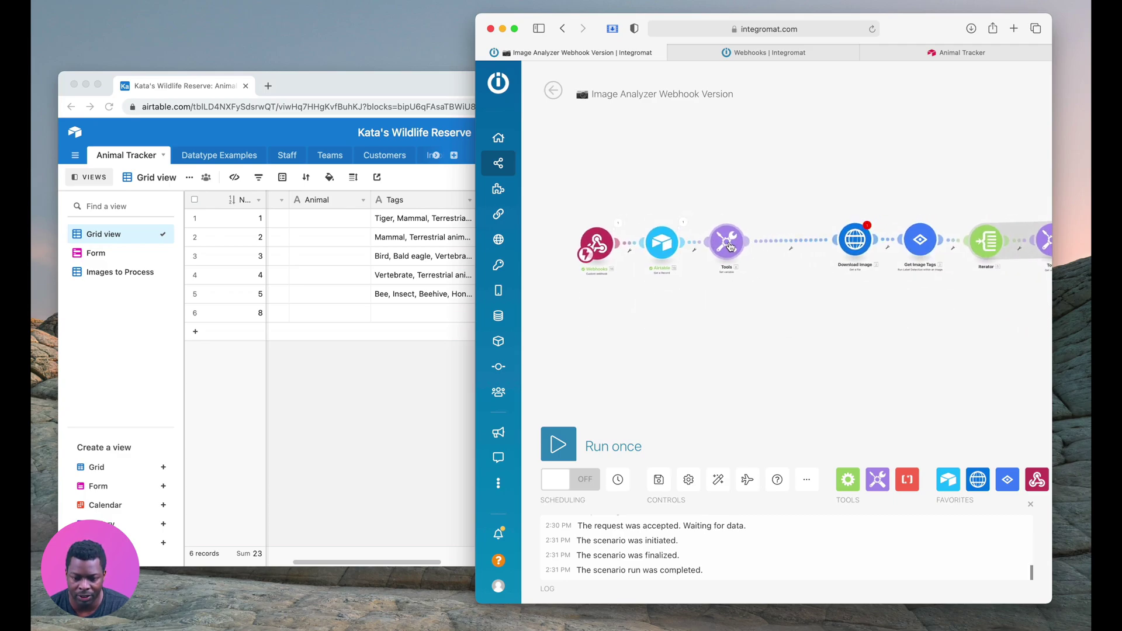
{"action": "left_click", "coordinate": [709, 258]}
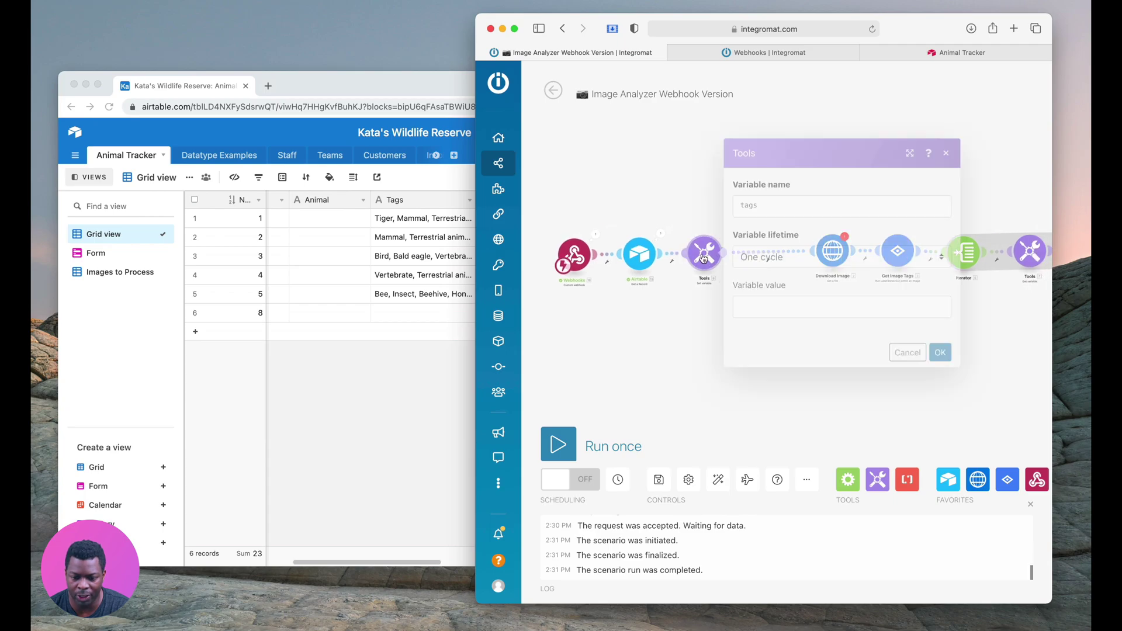
{"action": "left_click", "coordinate": [679, 202]}
Set the Download Image URL to 19. Uploads[1]: URL, removing 1.Uploads[].url
{"action": "left_click", "coordinate": [834, 251]}
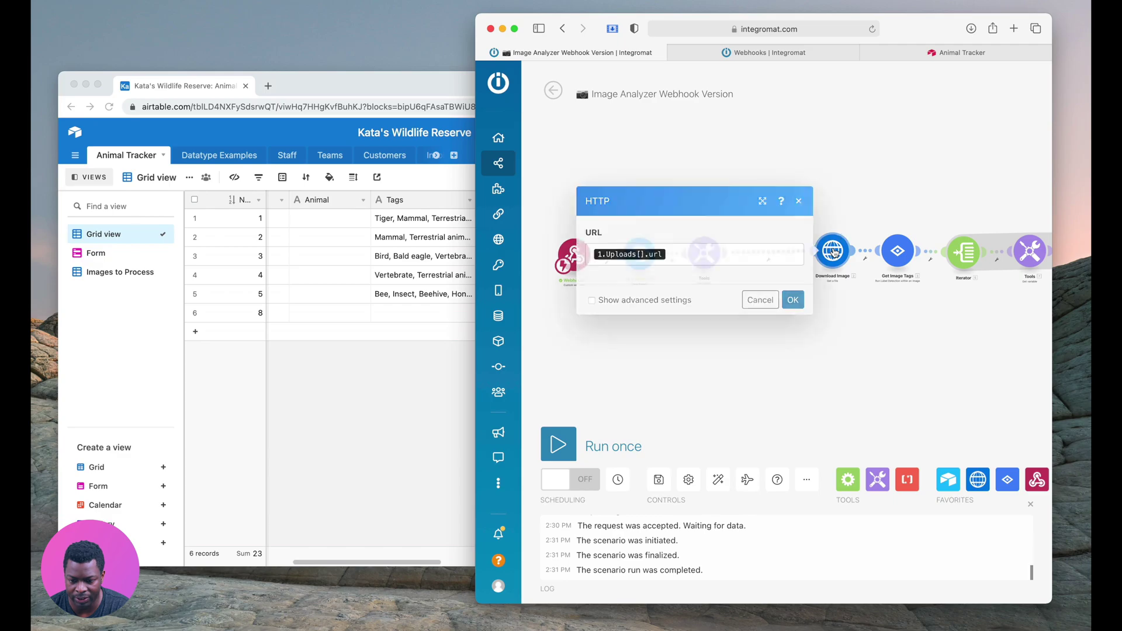
{"action": "left_click", "coordinate": [702, 256]}
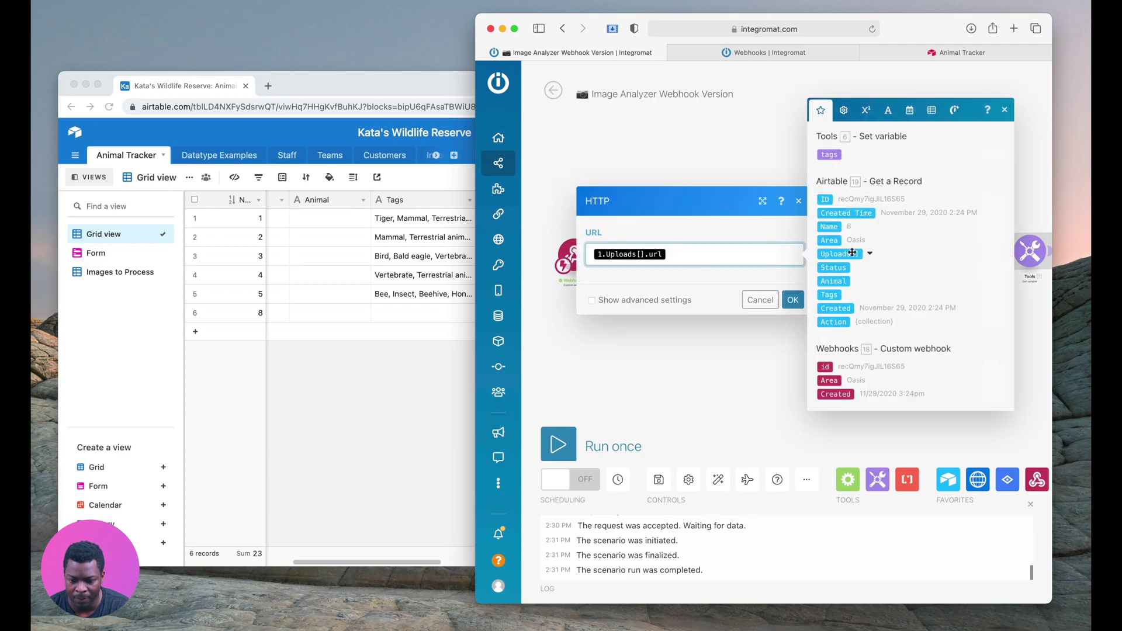
{"action": "left_click", "coordinate": [870, 255]}
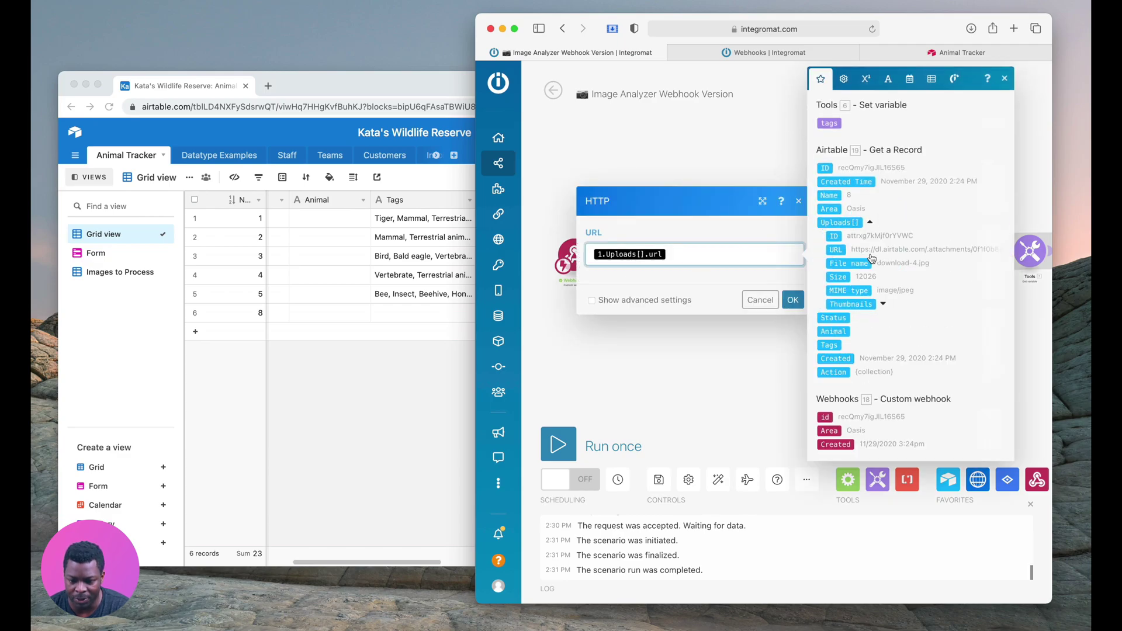
{"action": "left_click", "coordinate": [837, 250]}
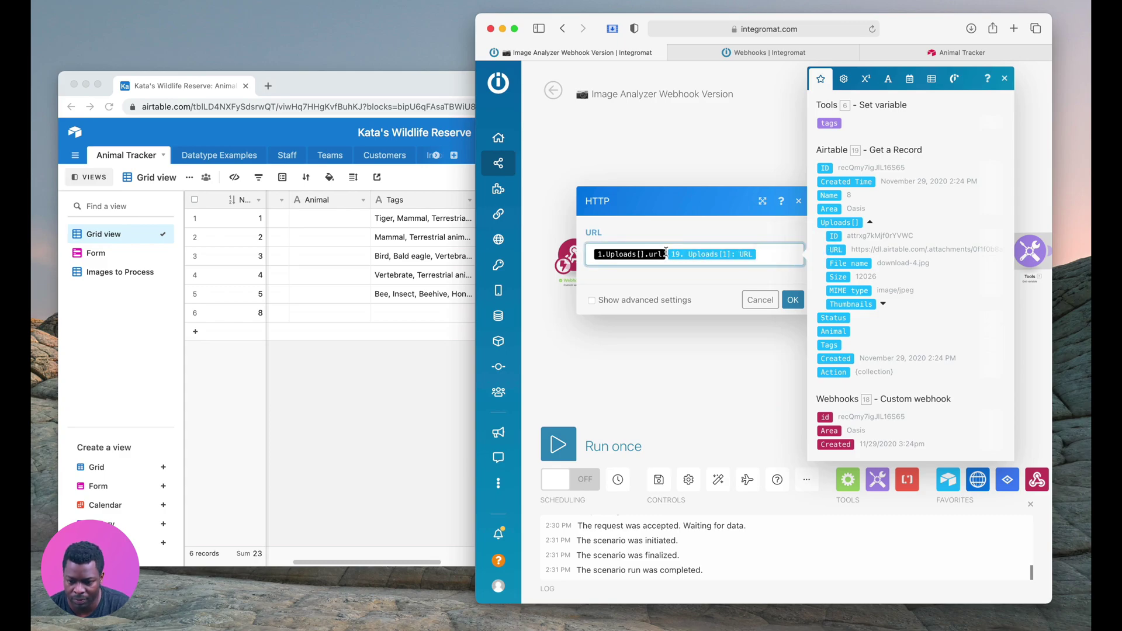
{"action": "key", "text": "BackSpace"}
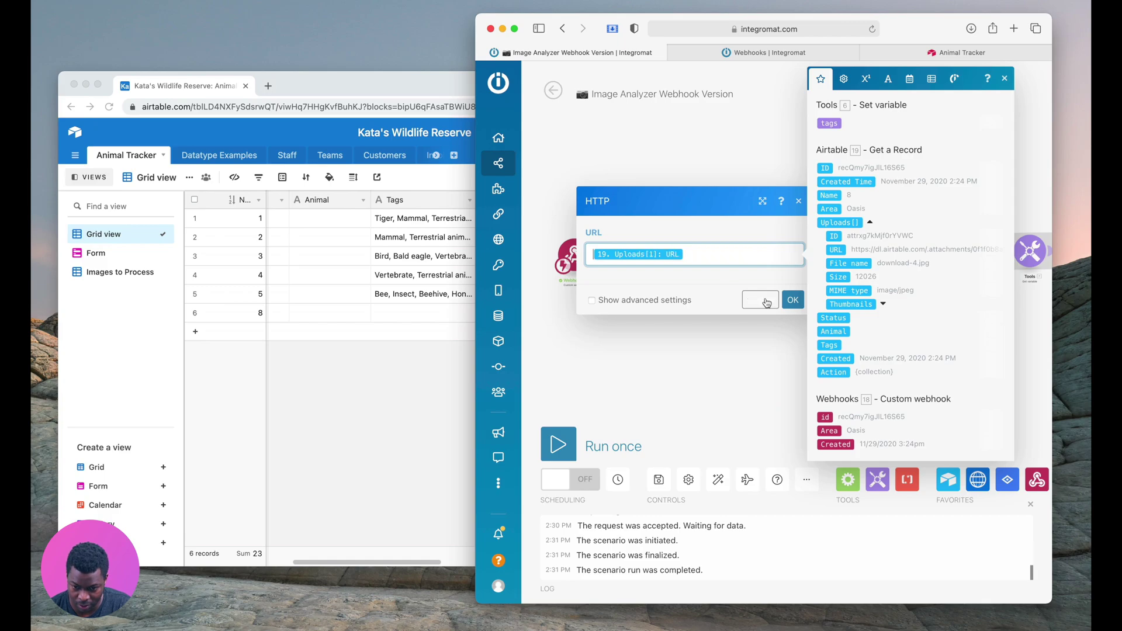
{"action": "left_click", "coordinate": [793, 300]}
{"action": "scroll", "coordinate": [692, 309], "scroll_direction": "down", "scroll_amount": 5}
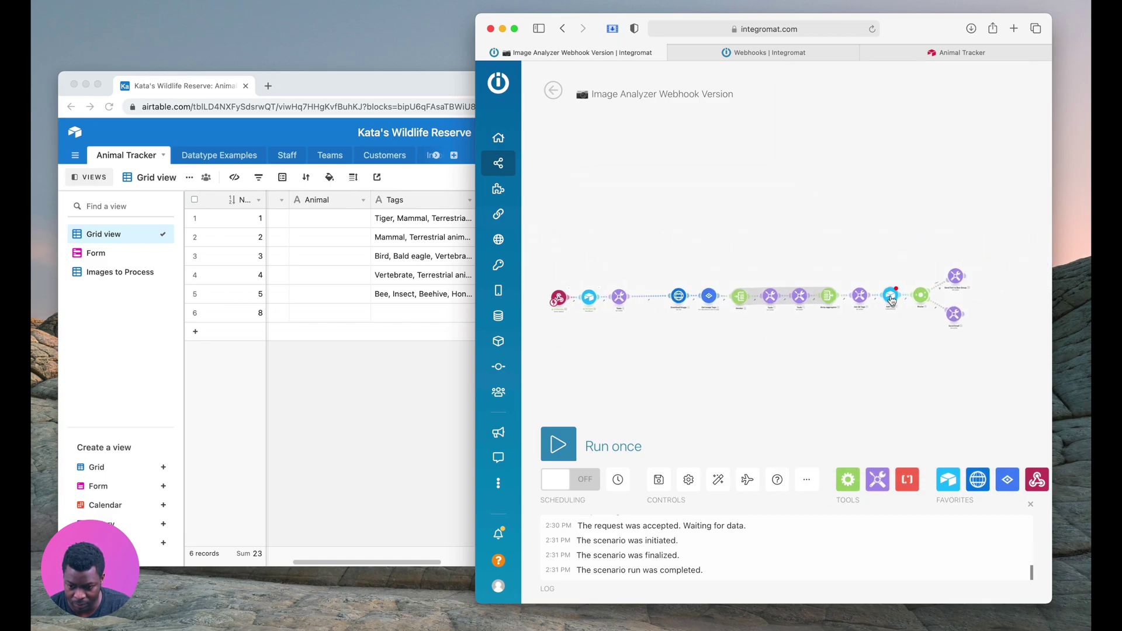
Replace the Add Tags Record ID 1.id with 19. ID from Get a Record
{"action": "left_click", "coordinate": [890, 297]}
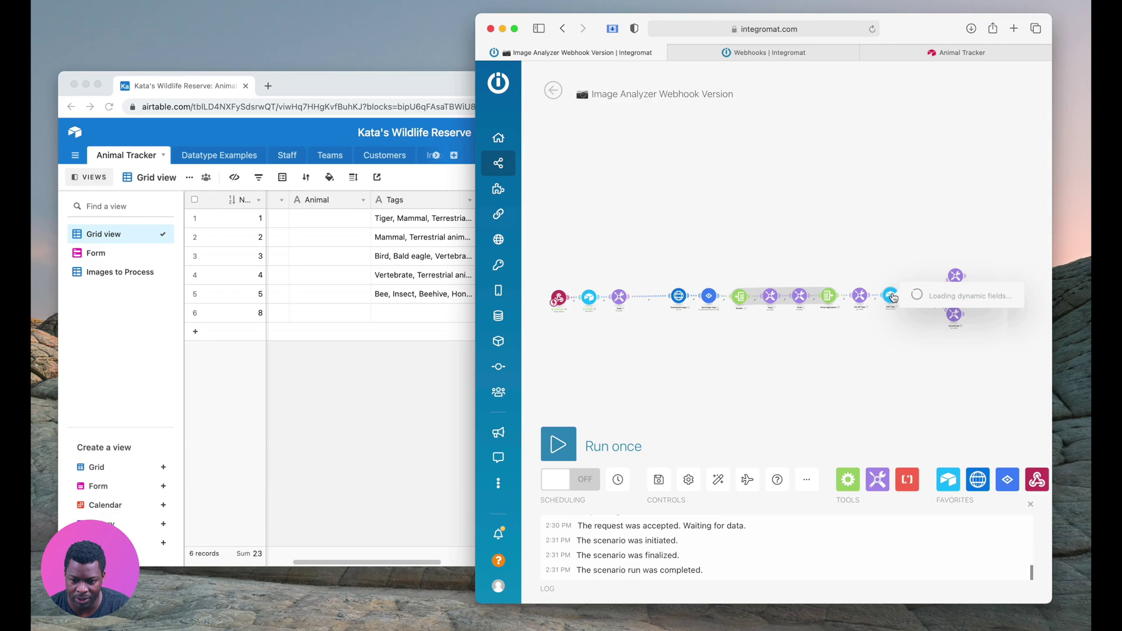
{"action": "left_click", "coordinate": [723, 315]}
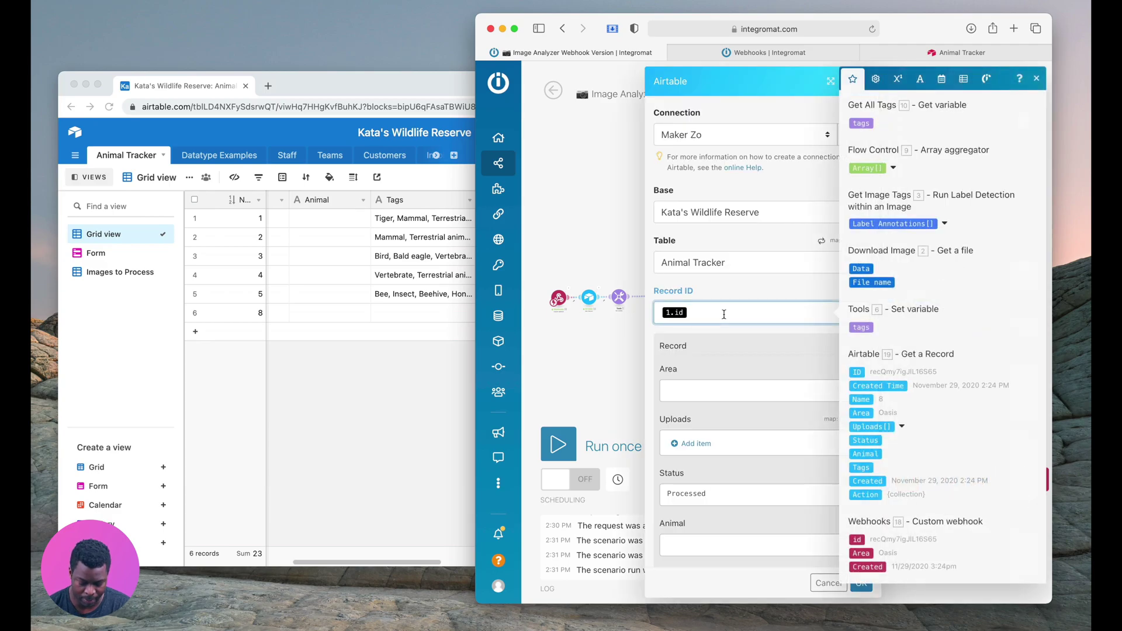
{"action": "key", "text": "BackSpace"}
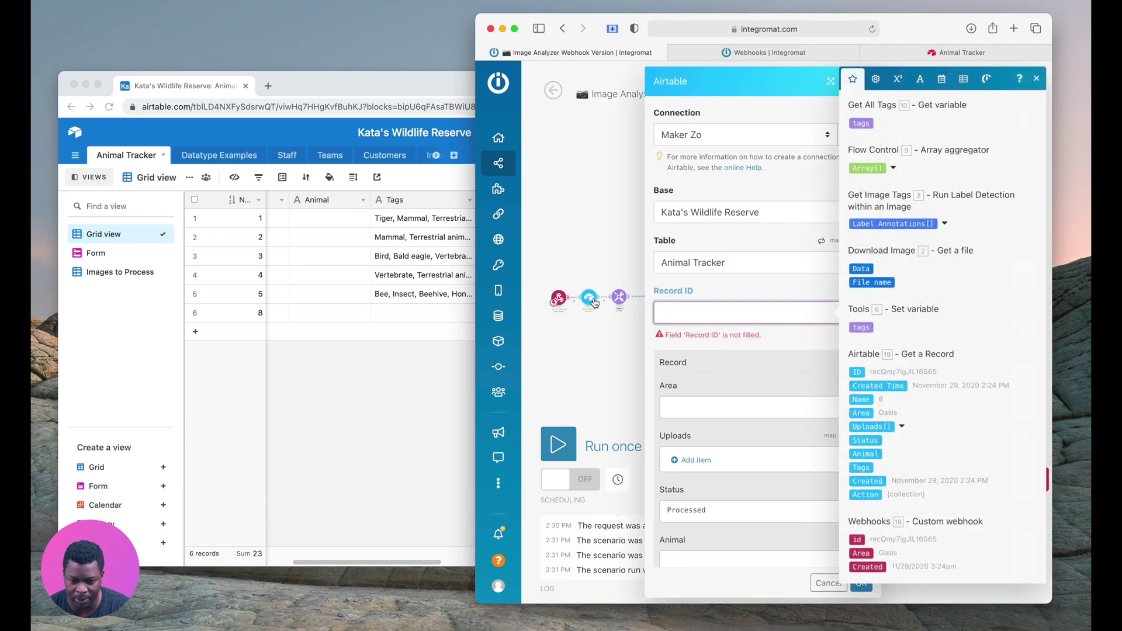
{"action": "left_click", "coordinate": [857, 371]}
{"action": "left_click", "coordinate": [771, 298]}
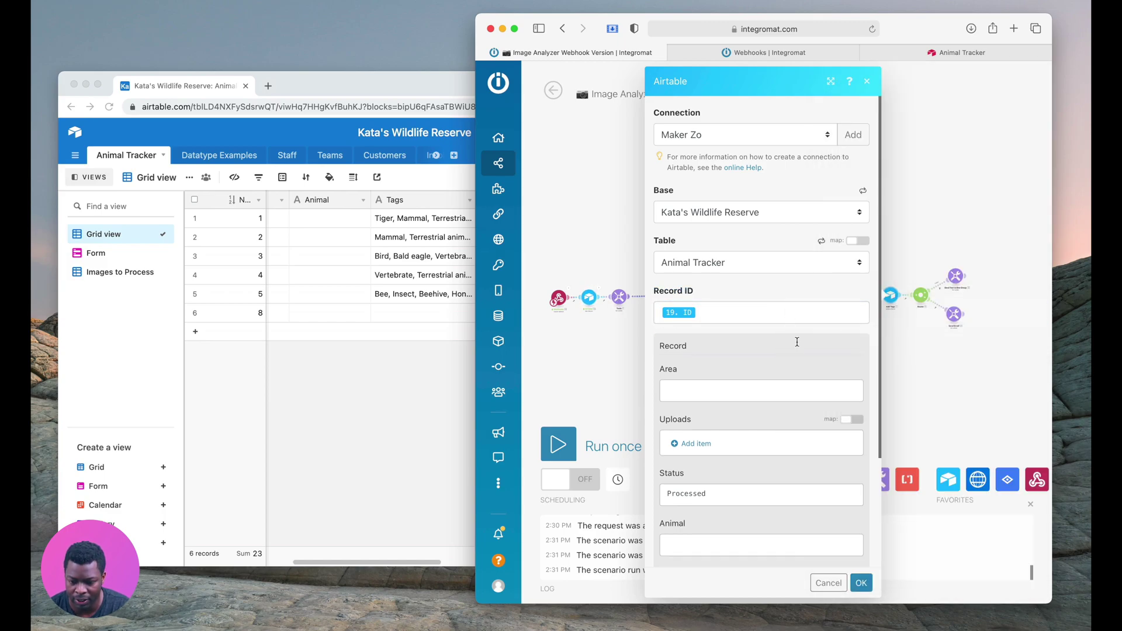
{"action": "left_click", "coordinate": [862, 582]}
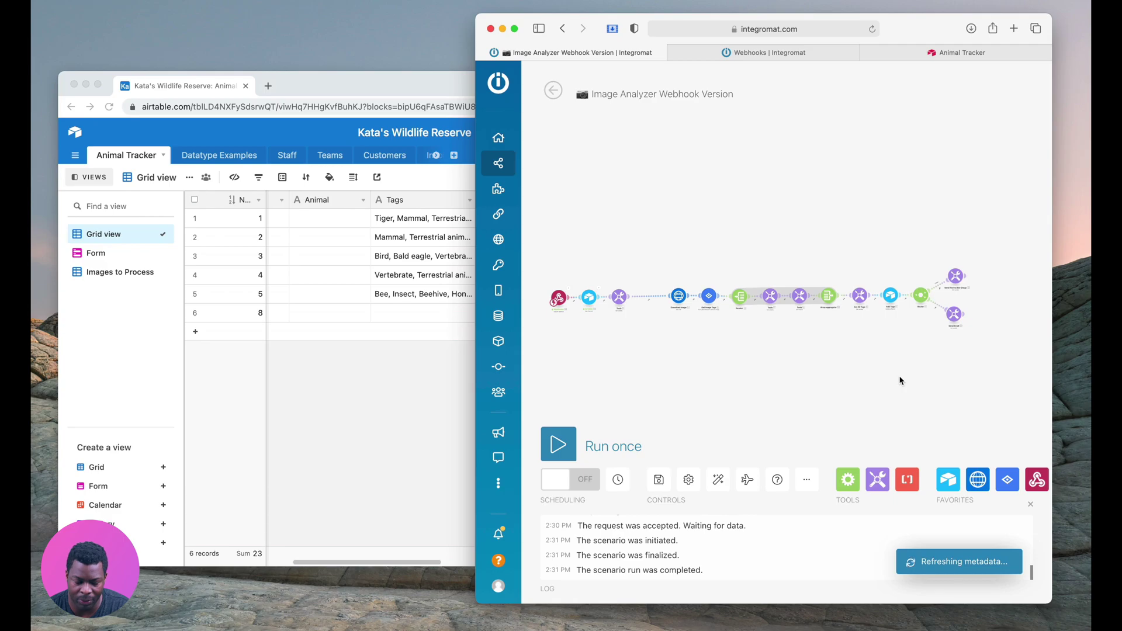
Save the scenario, run it once, and trigger Get Tags on record 8 in Airtable
{"action": "left_click", "coordinate": [659, 482]}
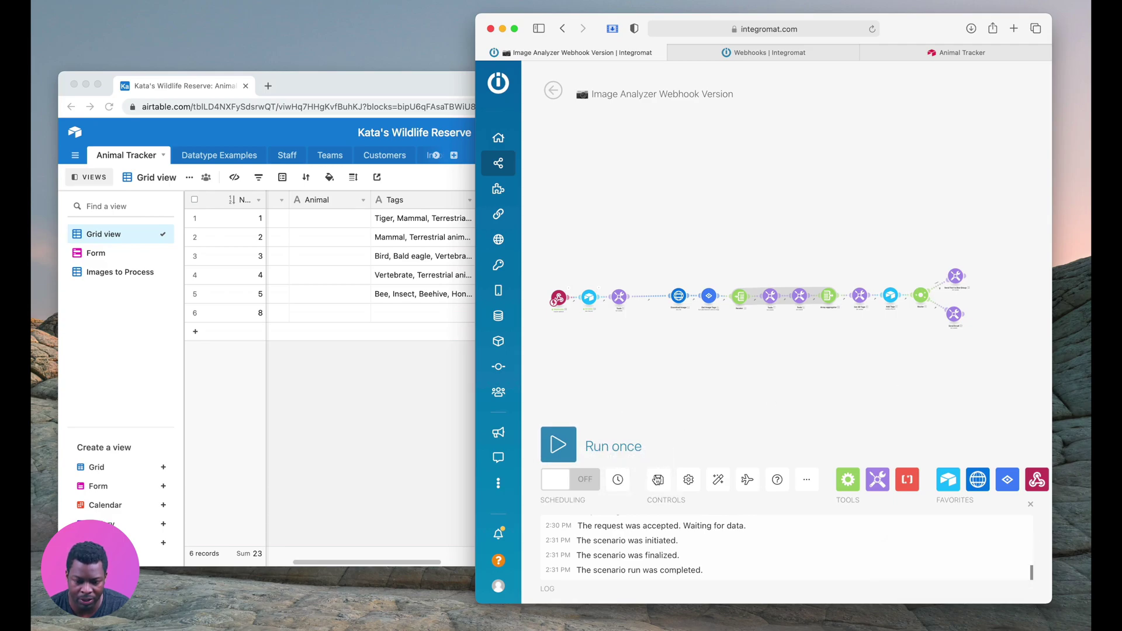
{"action": "left_click", "coordinate": [559, 445]}
{"action": "left_click", "coordinate": [449, 423]}
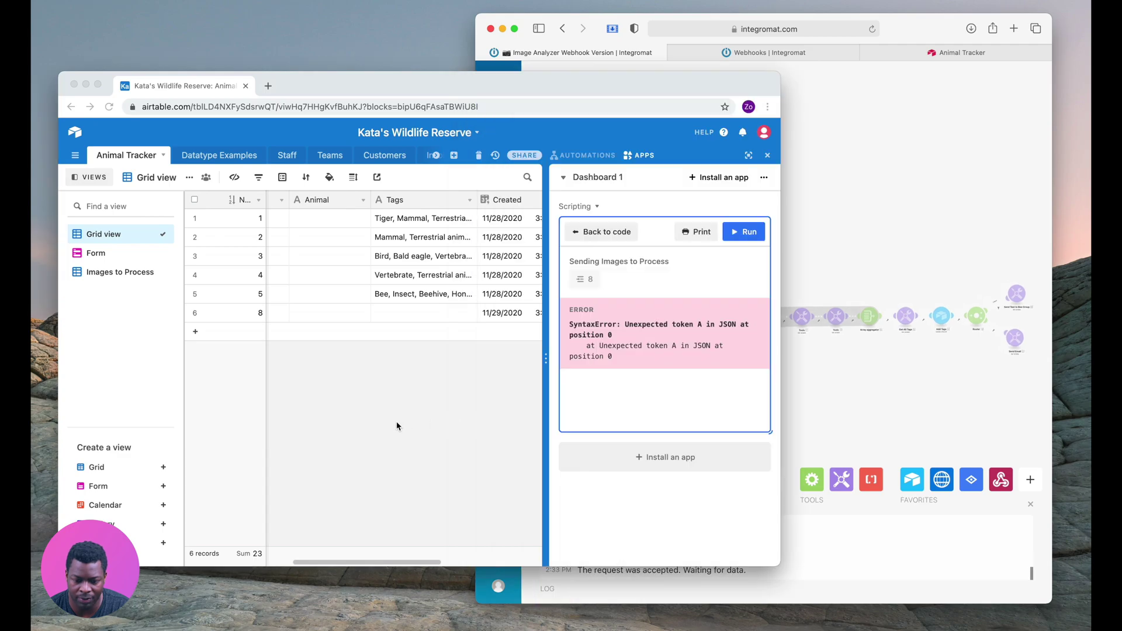
{"action": "left_click", "coordinate": [744, 234]}
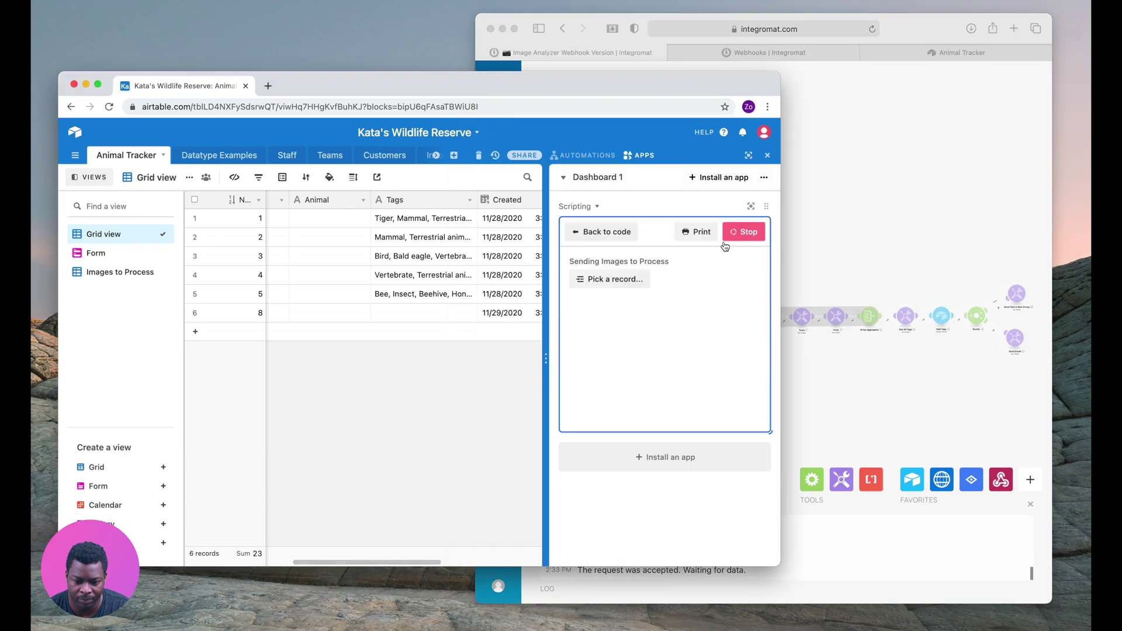
{"action": "left_click", "coordinate": [767, 155]}
{"action": "left_click", "coordinate": [644, 313]}
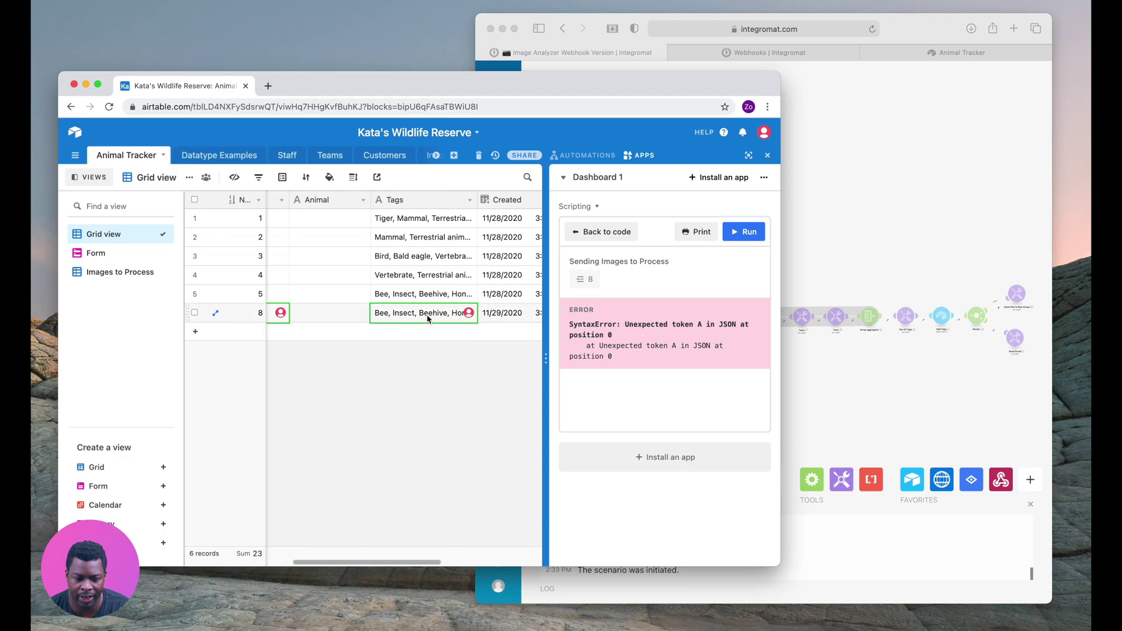
Check the Integromat run, then review record 8's bee tags and the JSON SyntaxError
{"action": "left_click", "coordinate": [949, 280]}
{"action": "left_click", "coordinate": [398, 381]}
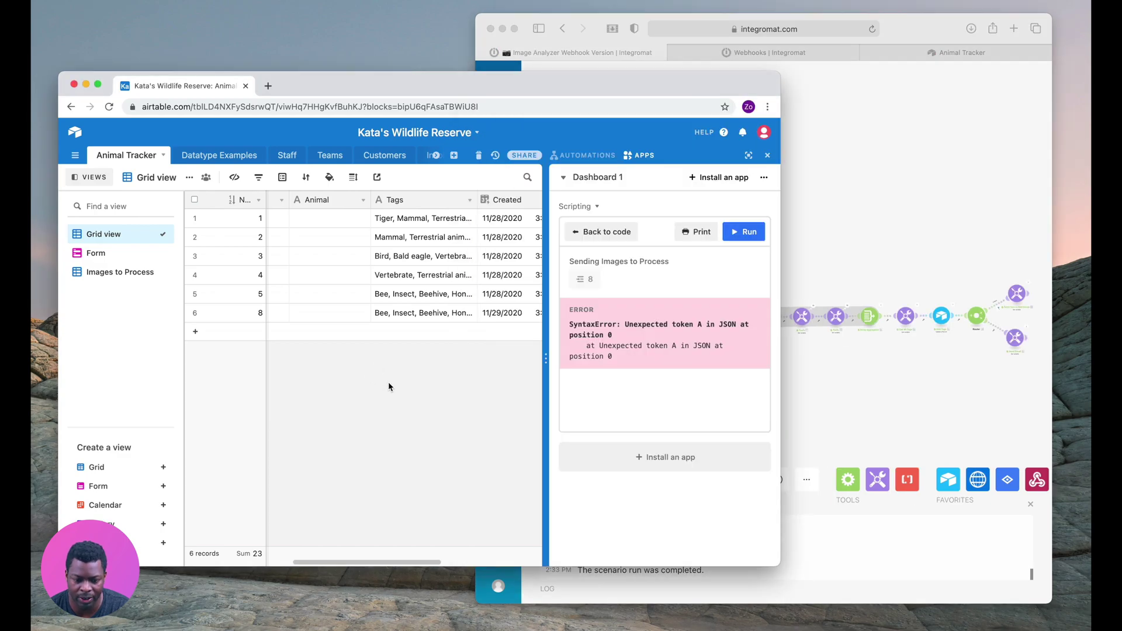
{"action": "left_click_drag", "start_coordinate": [571, 323], "coordinate": [621, 361]}
Spread out the scenario's last modules and pan the canvas to the Send Email step
{"action": "left_click", "coordinate": [633, 356]}
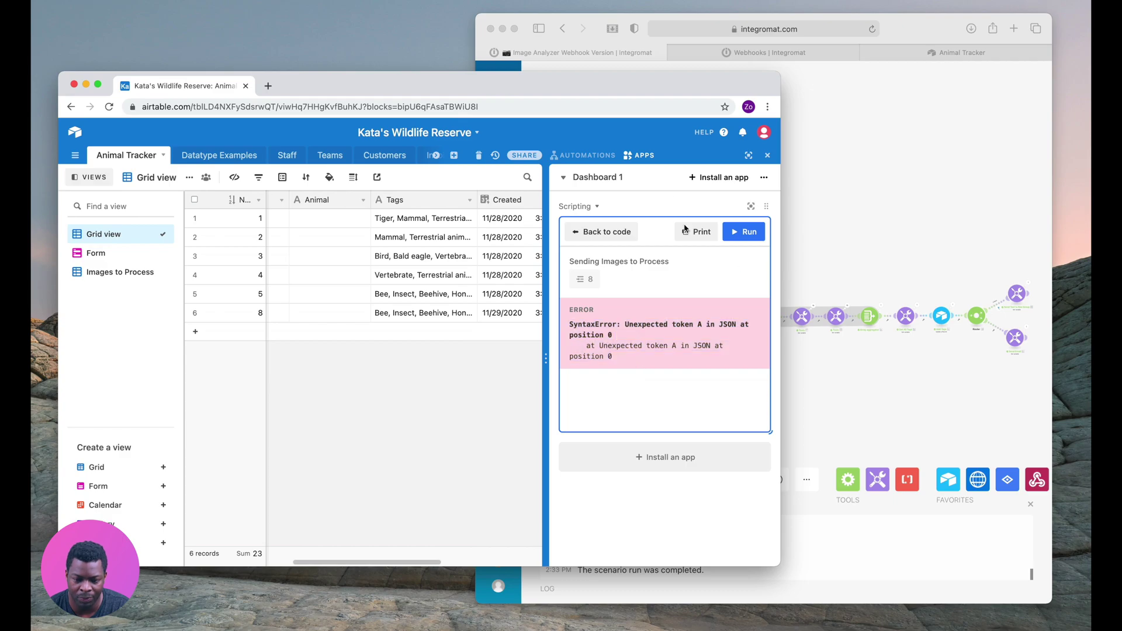
{"action": "left_click", "coordinate": [886, 237]}
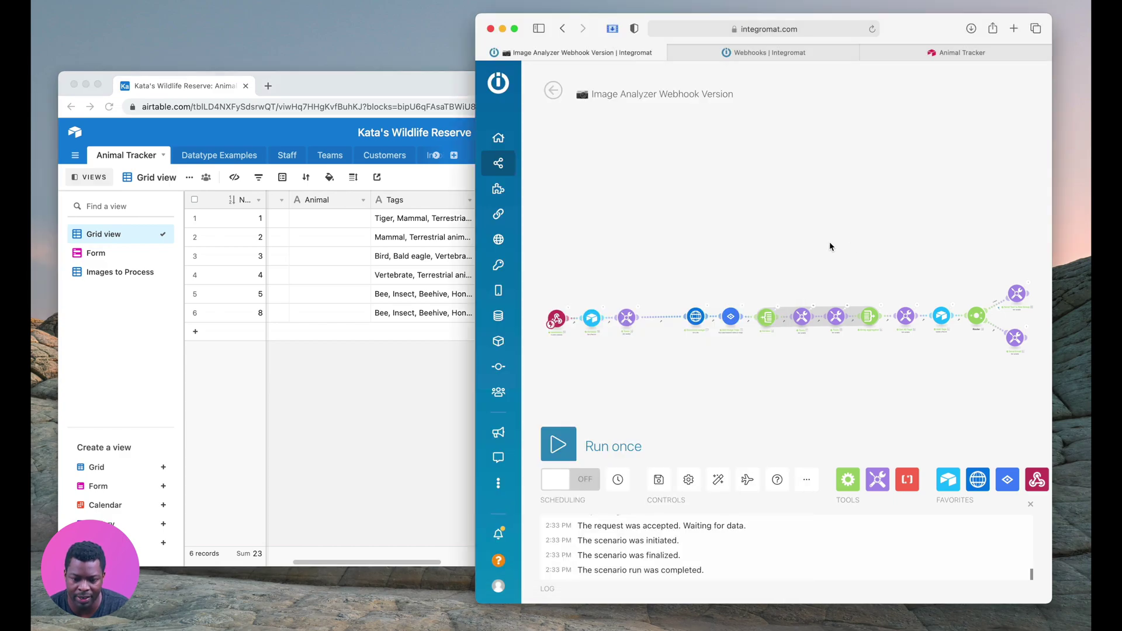
{"action": "left_click_drag", "start_coordinate": [623, 324], "coordinate": [583, 320]}
{"action": "scroll", "coordinate": [583, 320], "scroll_direction": "down", "scroll_amount": 3}
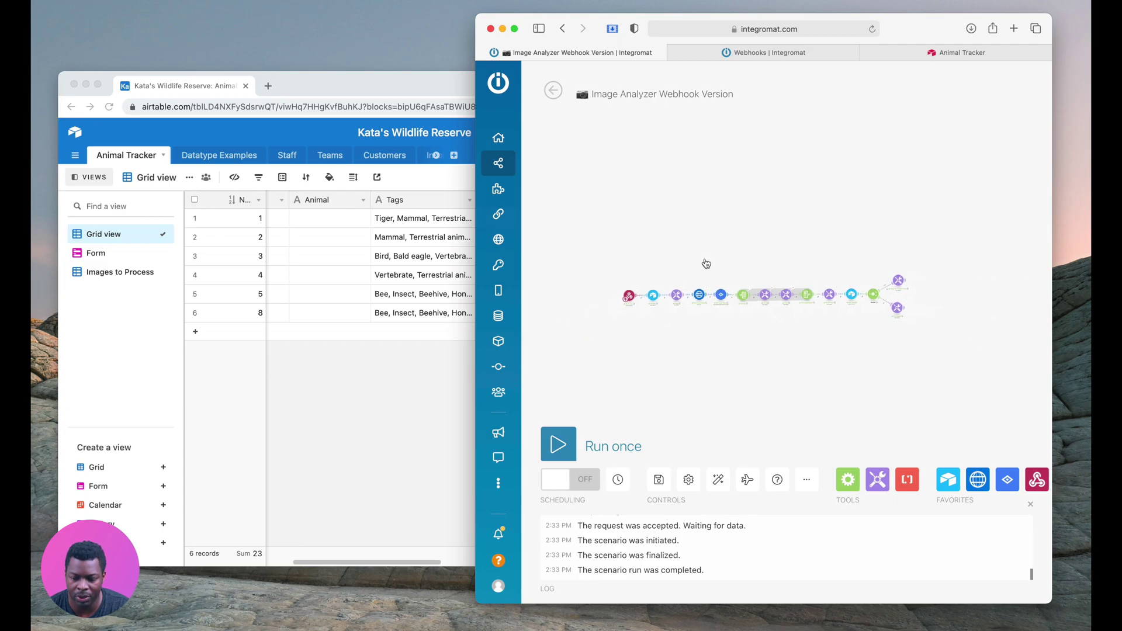
{"action": "scroll", "coordinate": [764, 261], "scroll_direction": "up", "scroll_amount": 3}
{"action": "left_click_drag", "start_coordinate": [764, 261], "coordinate": [617, 241]}
{"action": "scroll", "coordinate": [617, 241], "scroll_direction": "up", "scroll_amount": 5}
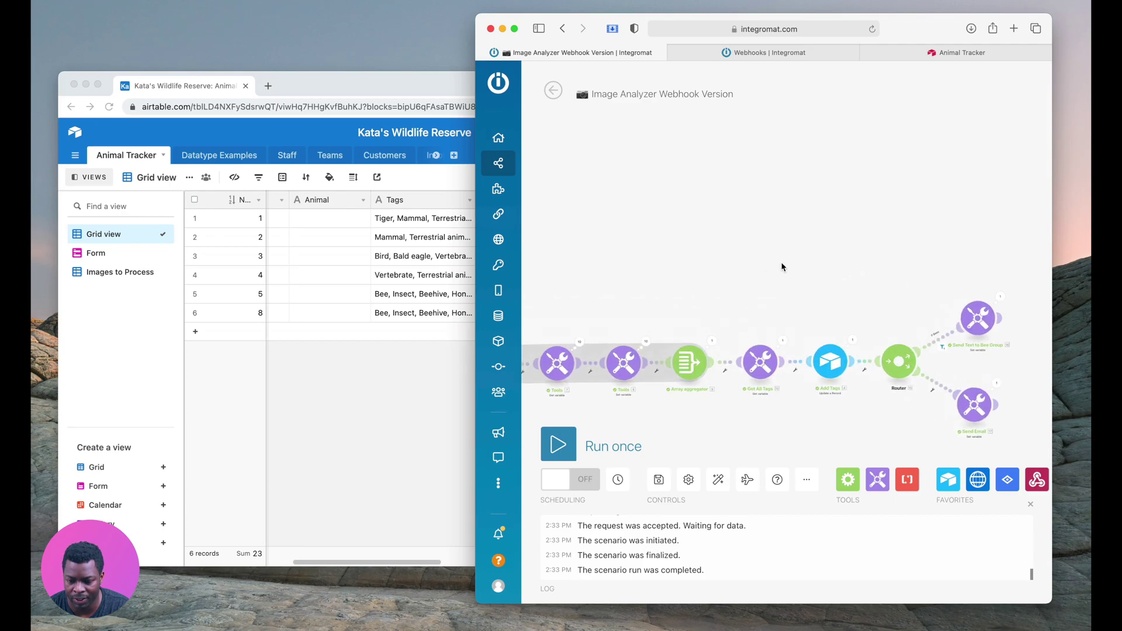
{"action": "scroll", "coordinate": [738, 257], "scroll_direction": "down", "scroll_amount": 3}
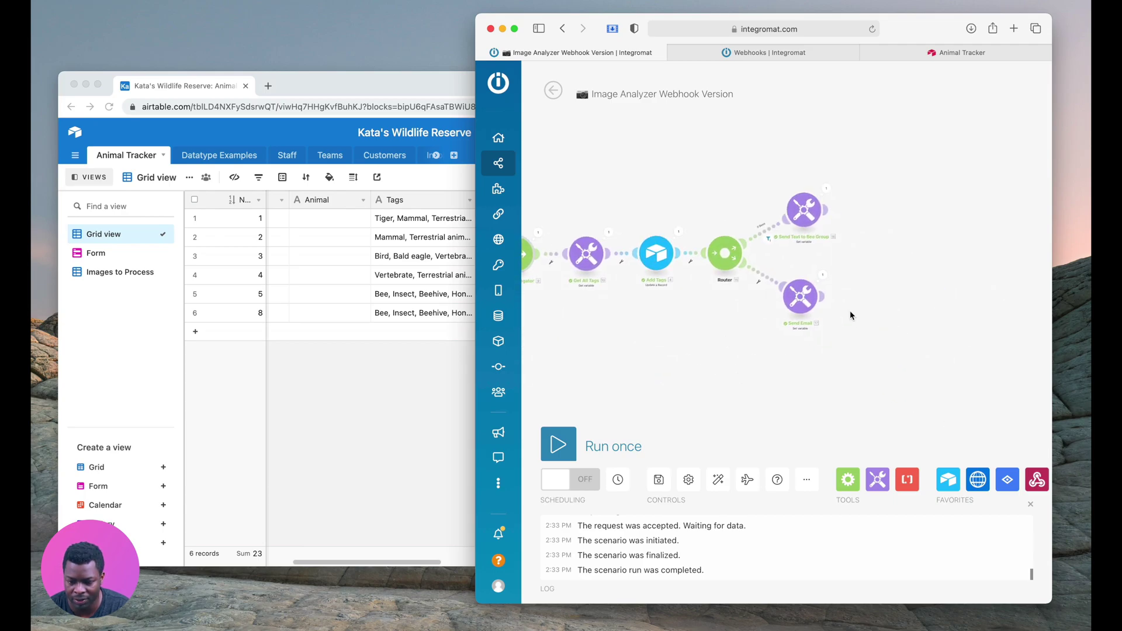
Add a Webhooks > Webhook response module after Send Email, keeping Status 200
{"action": "left_click", "coordinate": [821, 296]}
{"action": "left_click", "coordinate": [633, 309]}
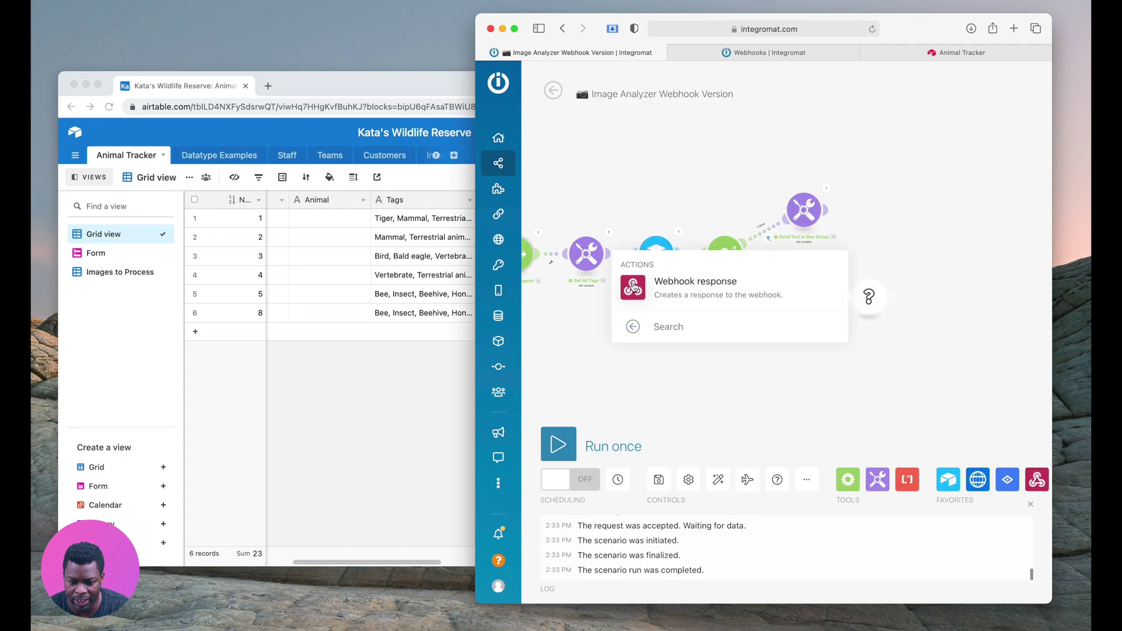
{"action": "left_click", "coordinate": [633, 286]}
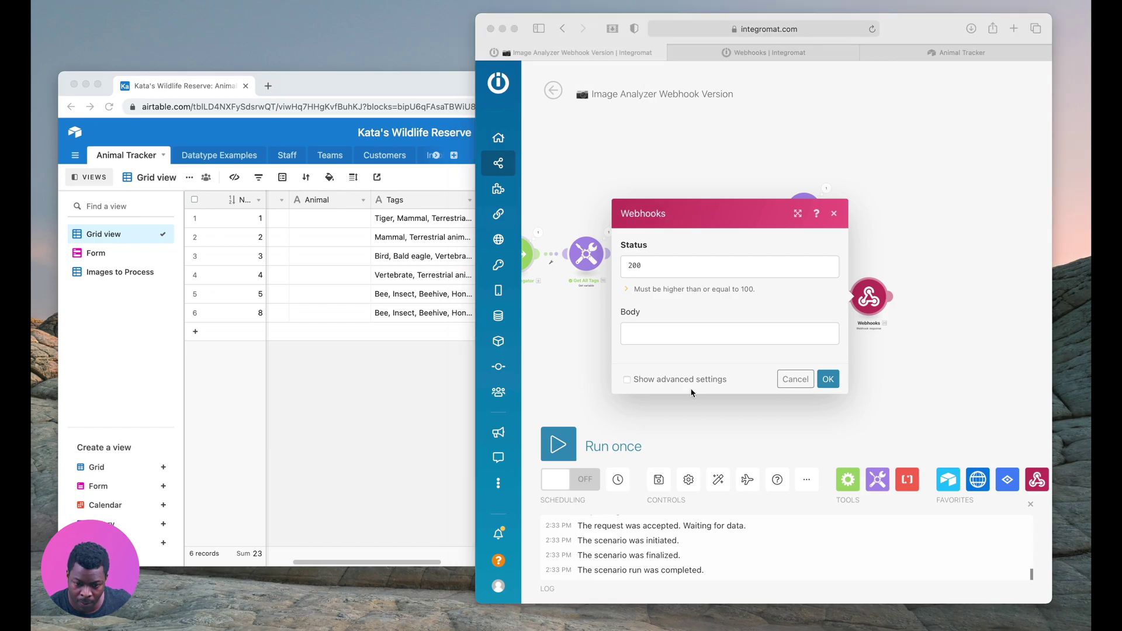
Set the webhook response body to {"result": "successfully added Tags"}, dropping the Title token, and save
{"action": "left_click", "coordinate": [678, 331]}
{"action": "key", "text": "super+v"}
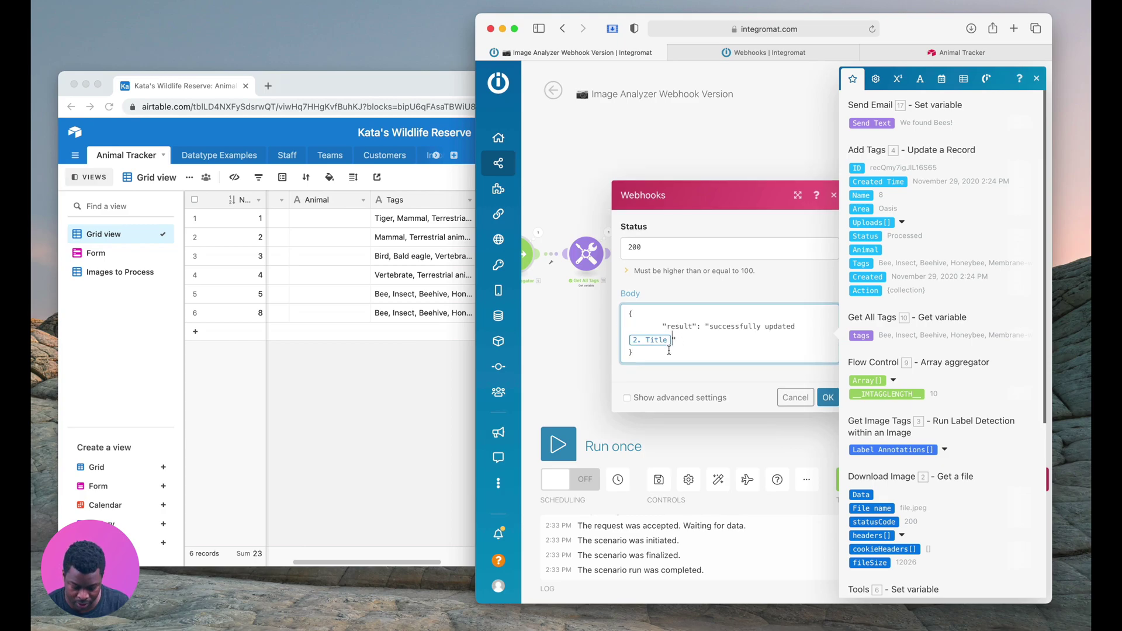
{"action": "key", "text": "BackSpace"}
{"action": "left_click_drag", "start_coordinate": [801, 333], "coordinate": [769, 335]}
{"action": "type", "text": "a"}
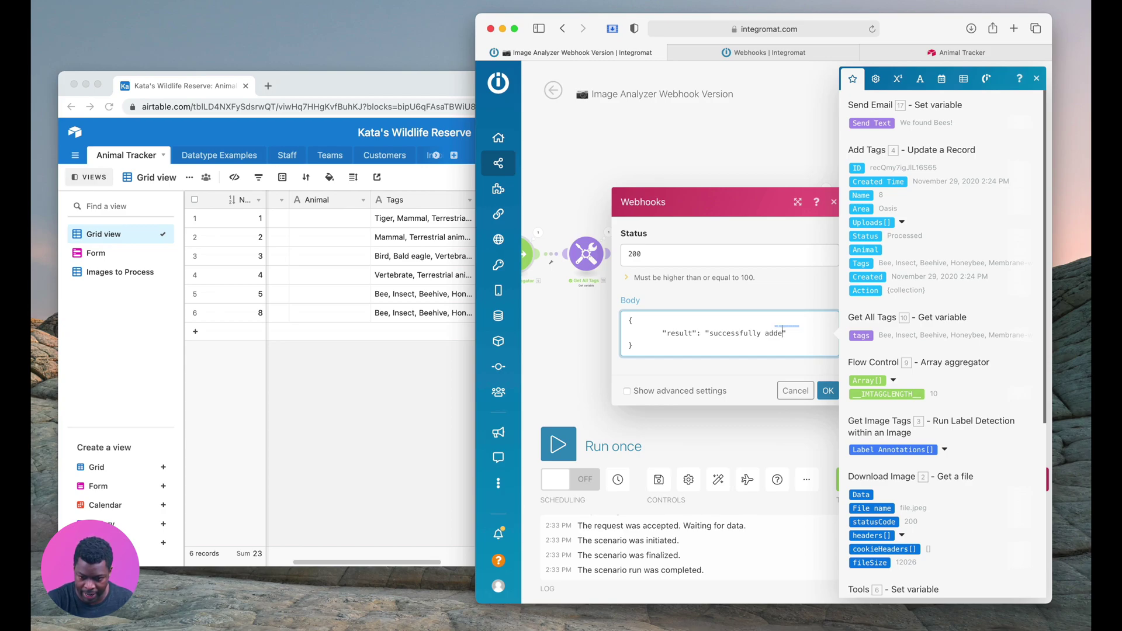
{"action": "type", "text": "dded Tags"}
{"action": "left_click", "coordinate": [829, 391]}
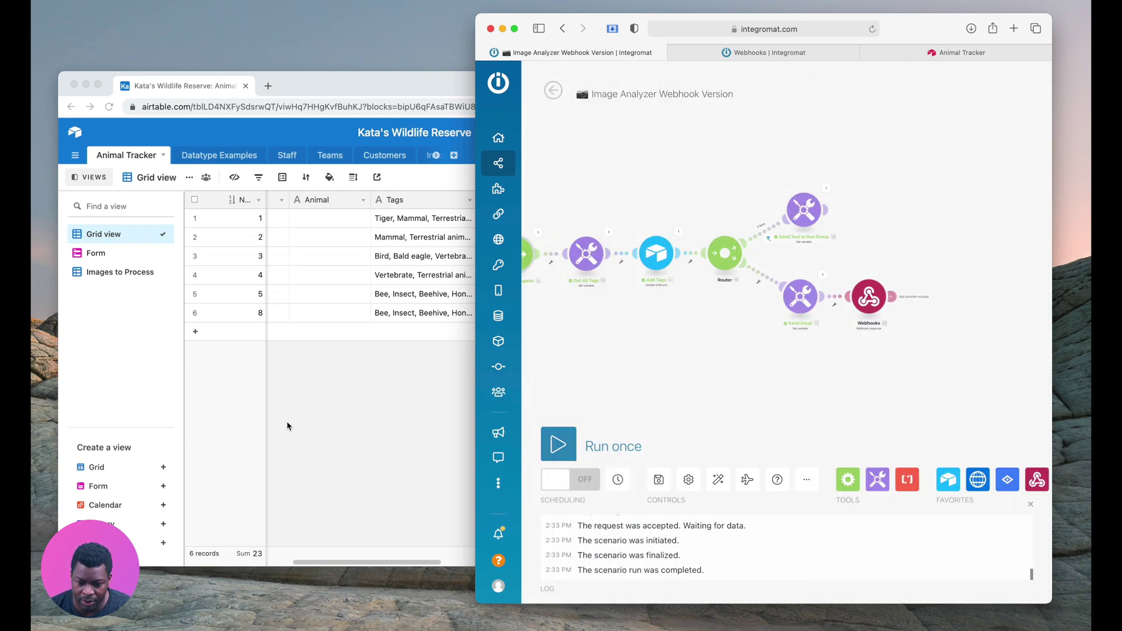
Start the scenario listening once, then clear record 8's Tags cell in Airtable
{"action": "left_click", "coordinate": [558, 445]}
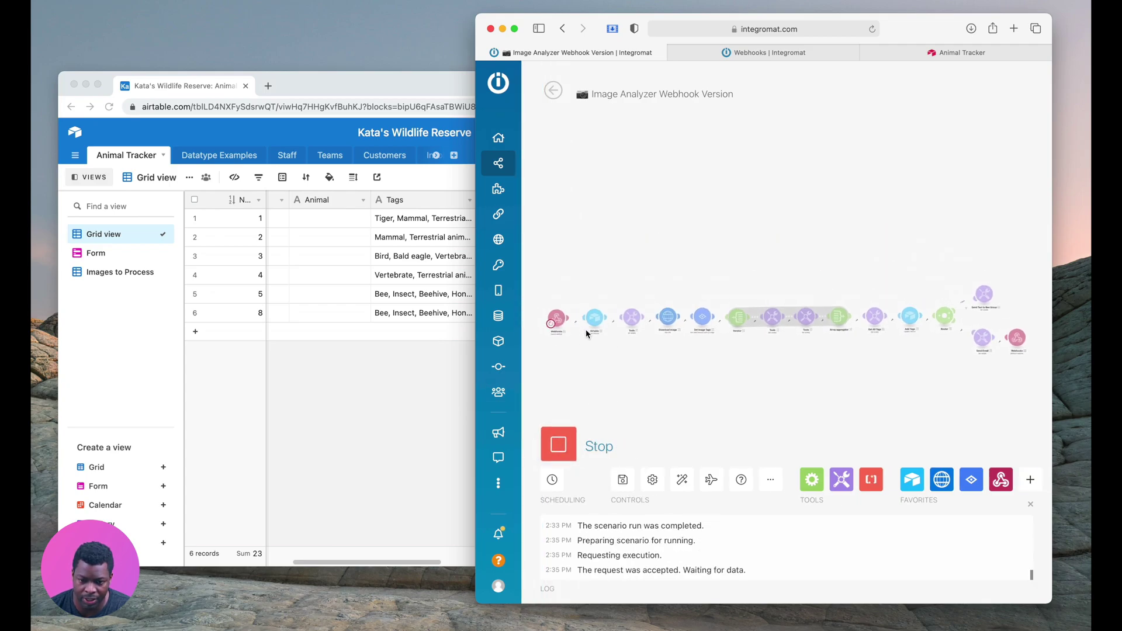
{"action": "left_click", "coordinate": [455, 381]}
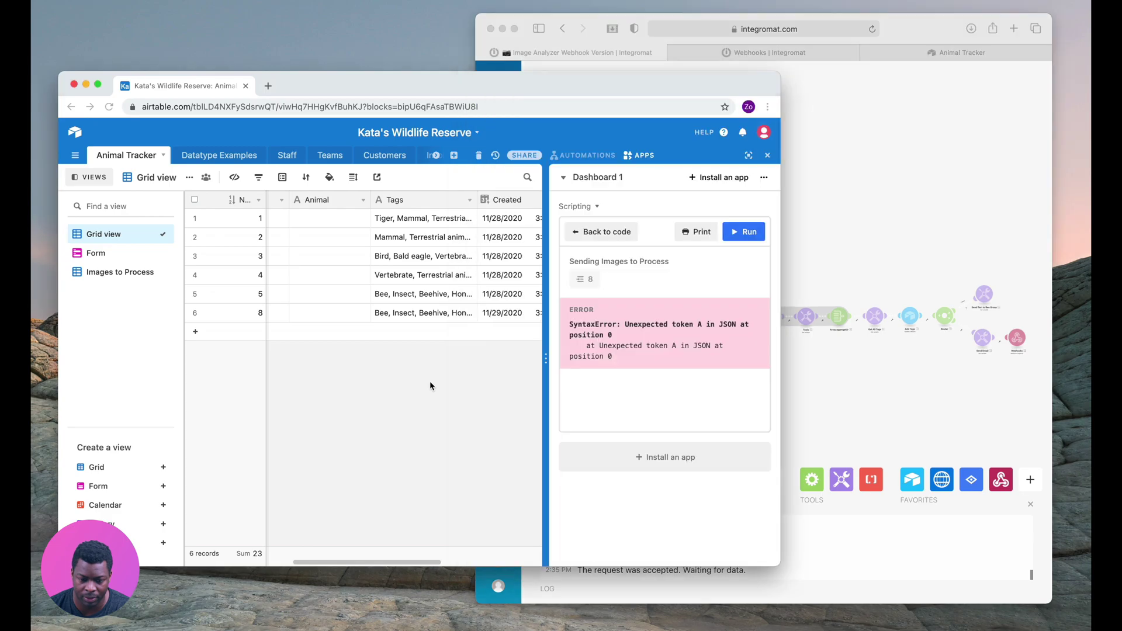
{"action": "scroll", "coordinate": [514, 314], "scroll_direction": "right", "scroll_amount": 5}
{"action": "scroll", "coordinate": [514, 313], "scroll_direction": "left", "scroll_amount": 5}
{"action": "left_click", "coordinate": [452, 314]}
{"action": "double_click", "coordinate": [451, 314]}
{"action": "key", "text": "BackSpace"}
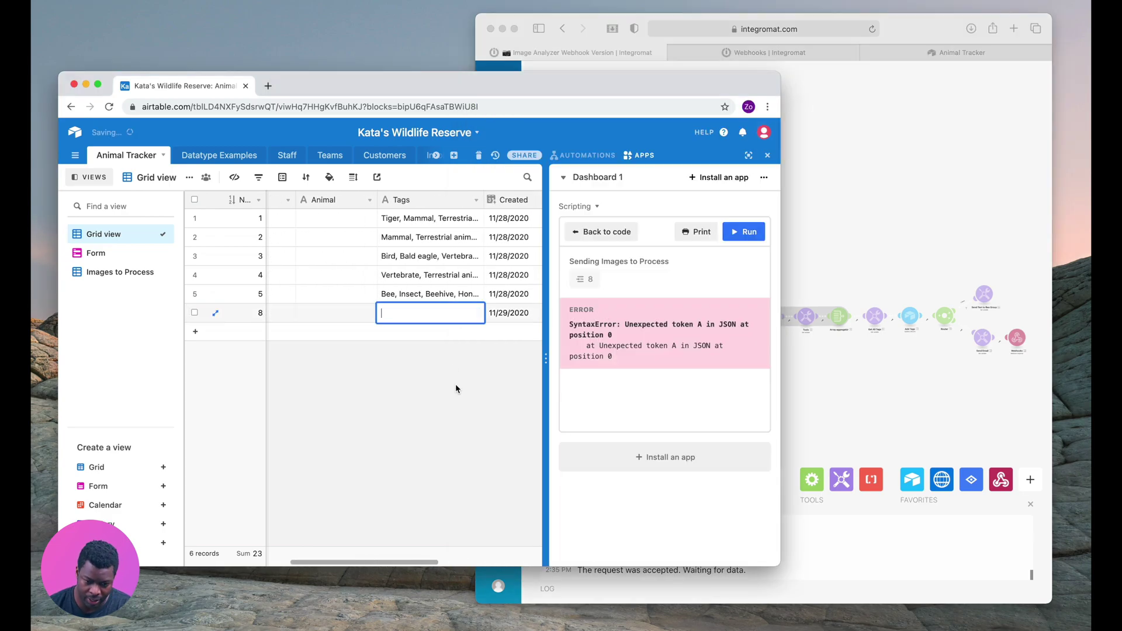
{"action": "left_click", "coordinate": [458, 389]}
Re-trigger Get Tags for record 8 and confirm the 'successfully added Tags' result
{"action": "left_click", "coordinate": [768, 158]}
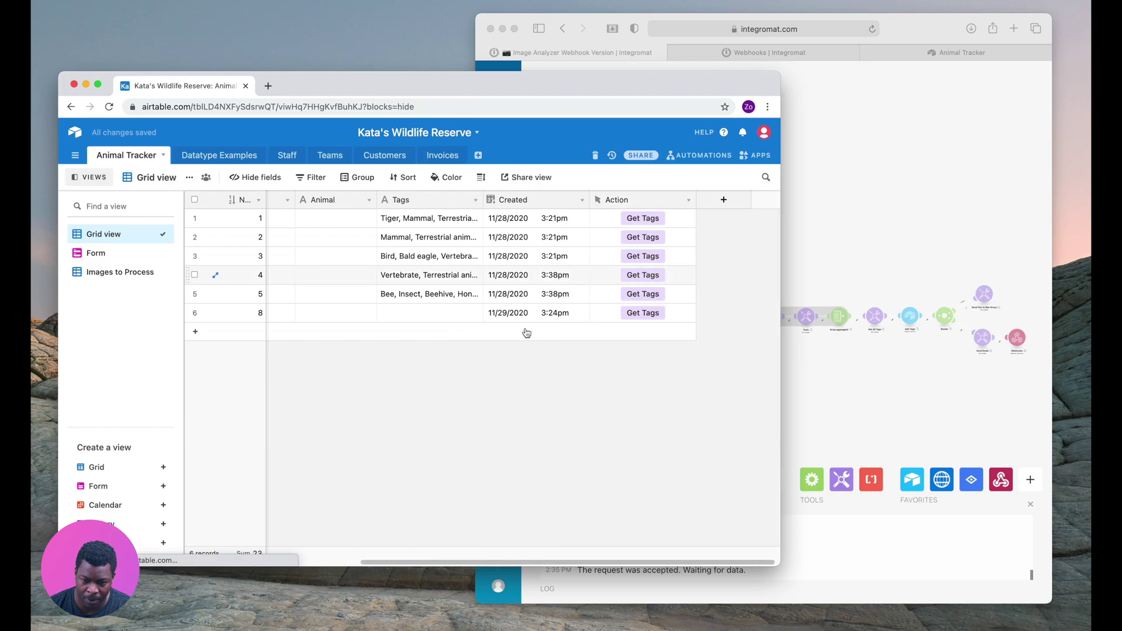
{"action": "left_click", "coordinate": [654, 313]}
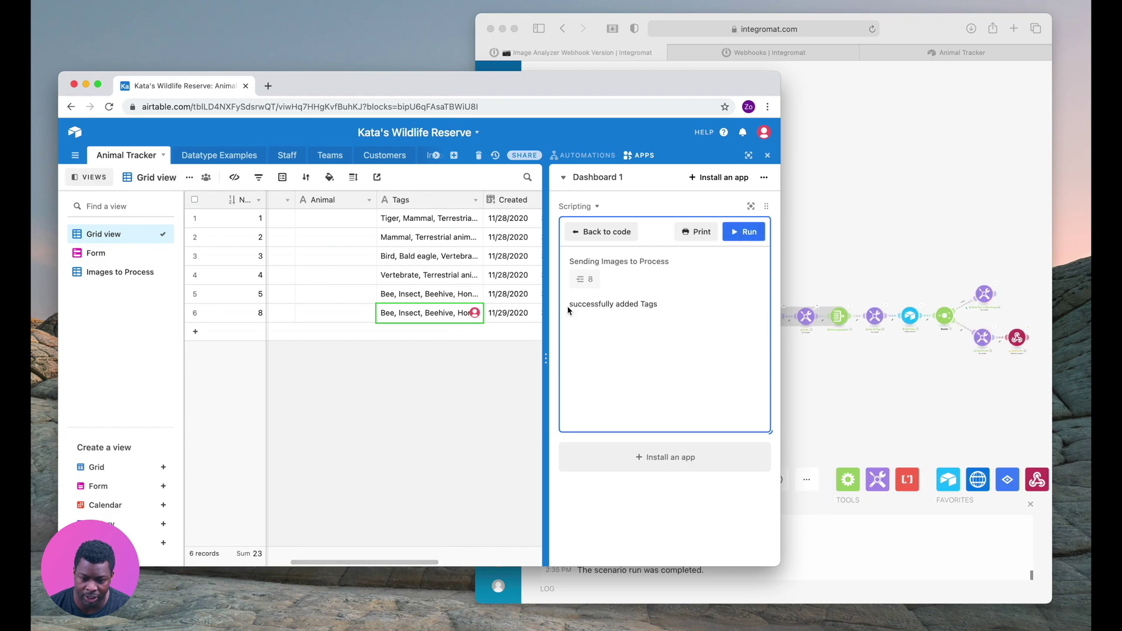
{"action": "left_click_drag", "start_coordinate": [569, 304], "coordinate": [657, 303]}
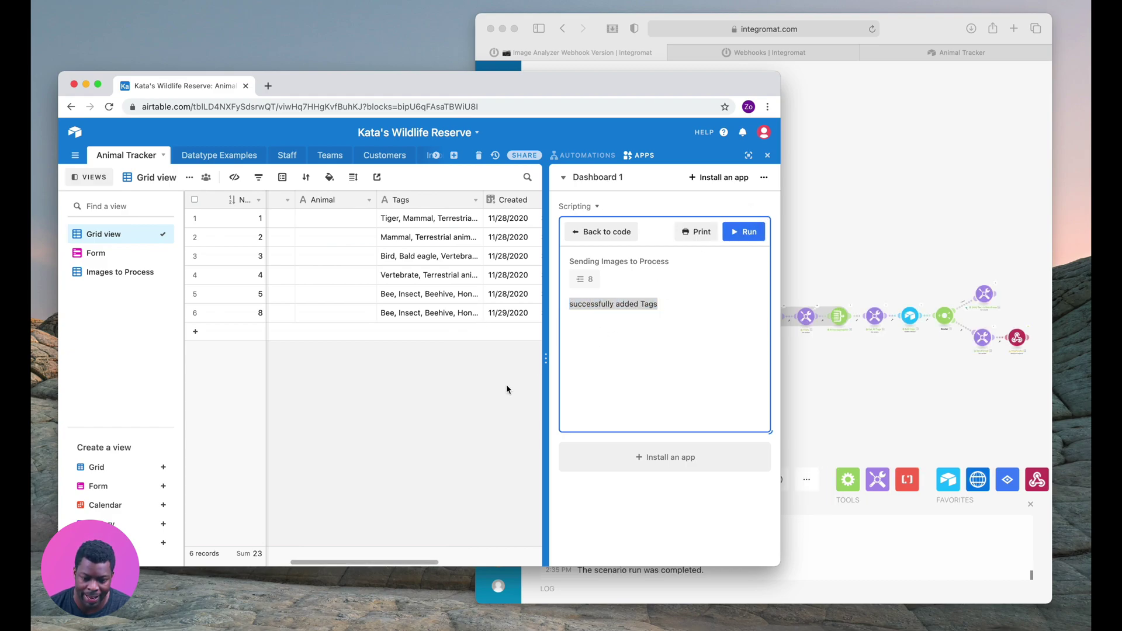
{"action": "left_click", "coordinate": [864, 239]}
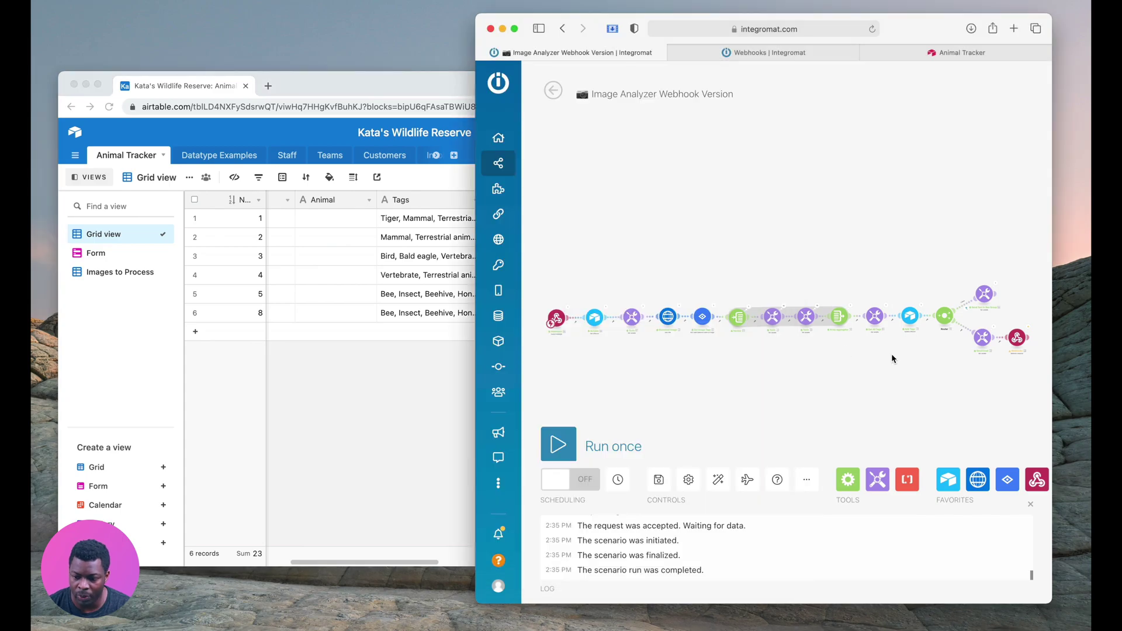
Open the Webhook response module to check its Status 200 and result body
{"action": "scroll", "coordinate": [892, 353], "scroll_direction": "up", "scroll_amount": 5}
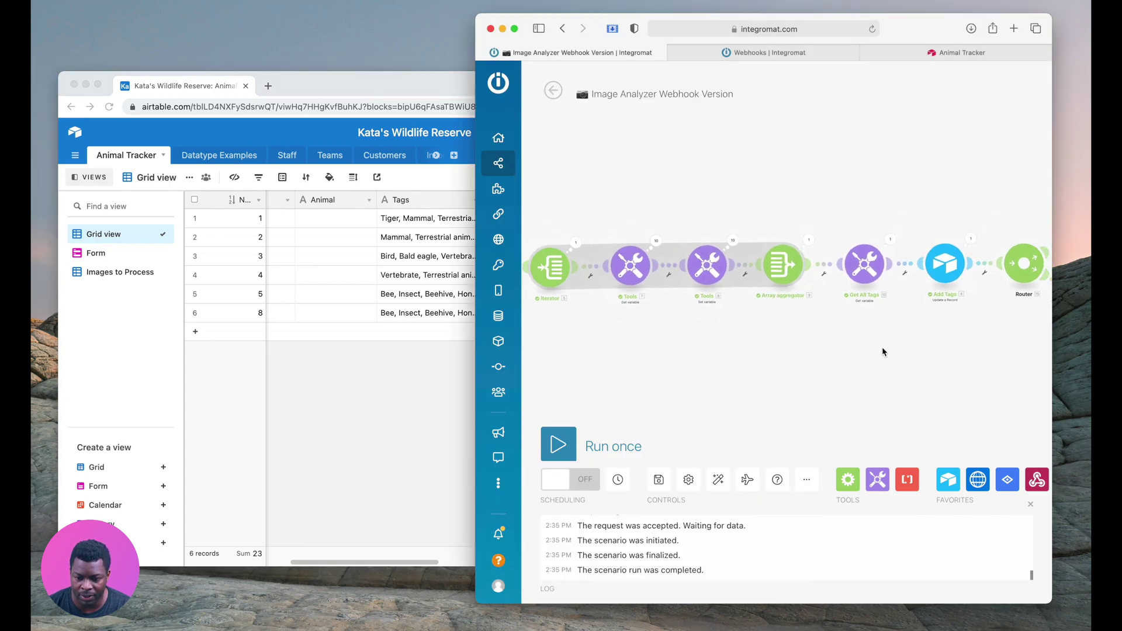
{"action": "left_click_drag", "start_coordinate": [893, 350], "coordinate": [558, 337]}
{"action": "left_click", "coordinate": [845, 307]}
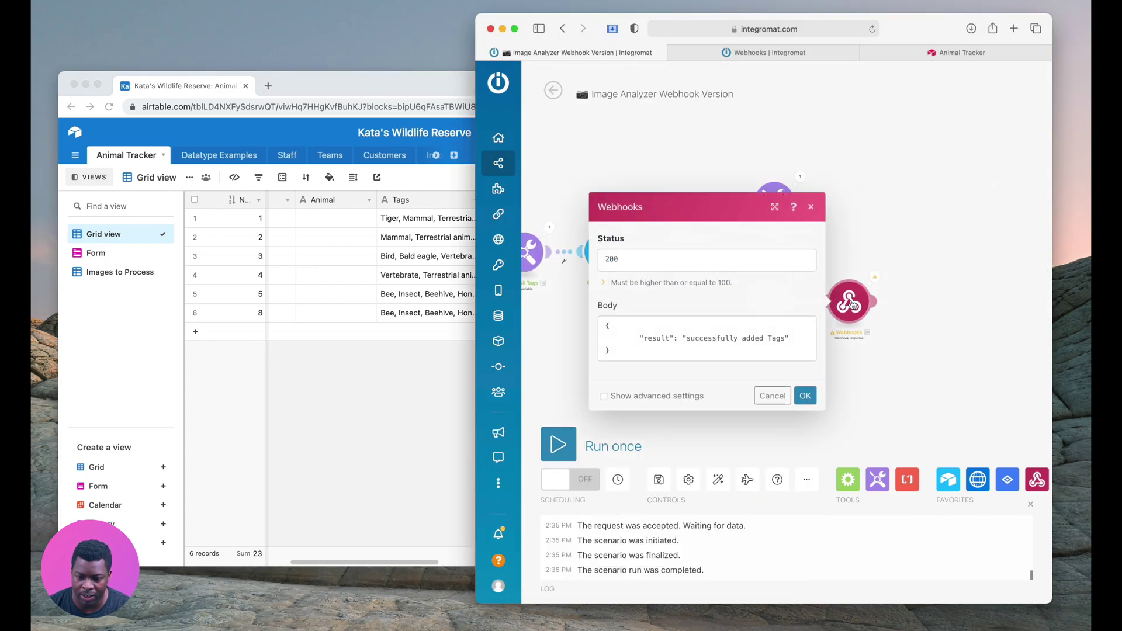
{"action": "left_click", "coordinate": [688, 341]}
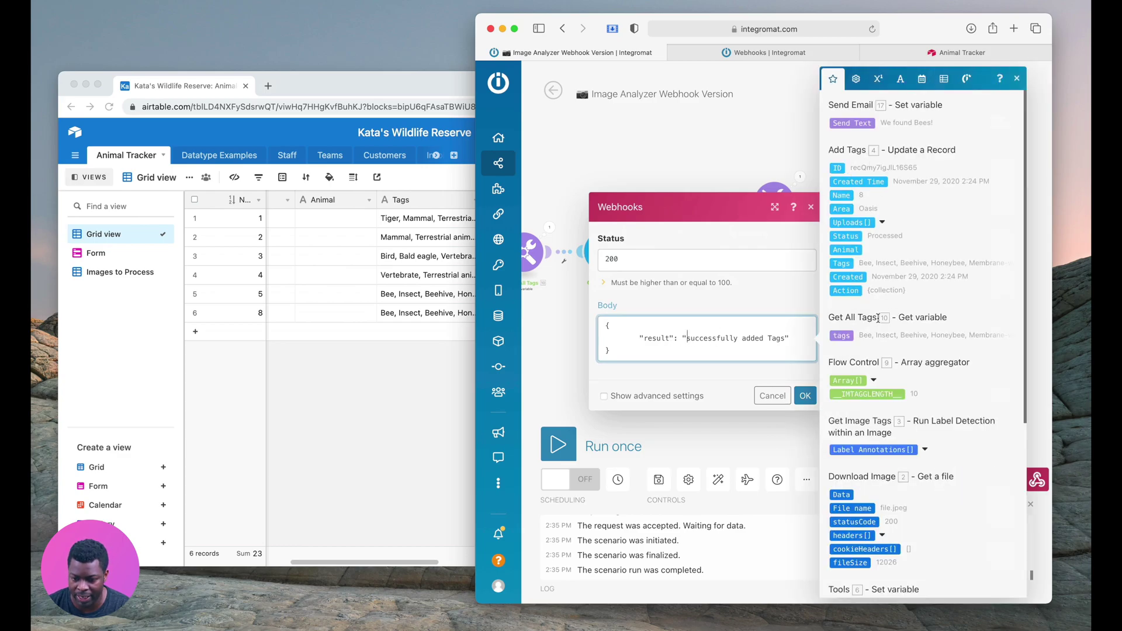
{"action": "scroll", "coordinate": [870, 295], "scroll_direction": "down", "scroll_amount": 5}
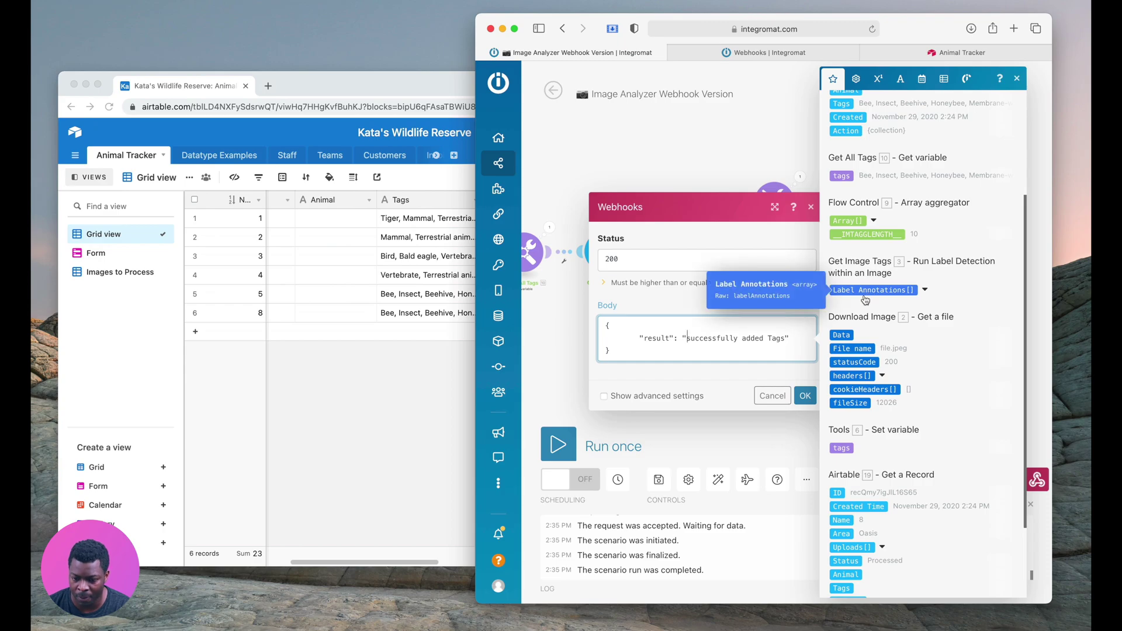
{"action": "scroll", "coordinate": [928, 349], "scroll_direction": "down", "scroll_amount": 3}
{"action": "scroll", "coordinate": [927, 349], "scroll_direction": "up", "scroll_amount": 8}
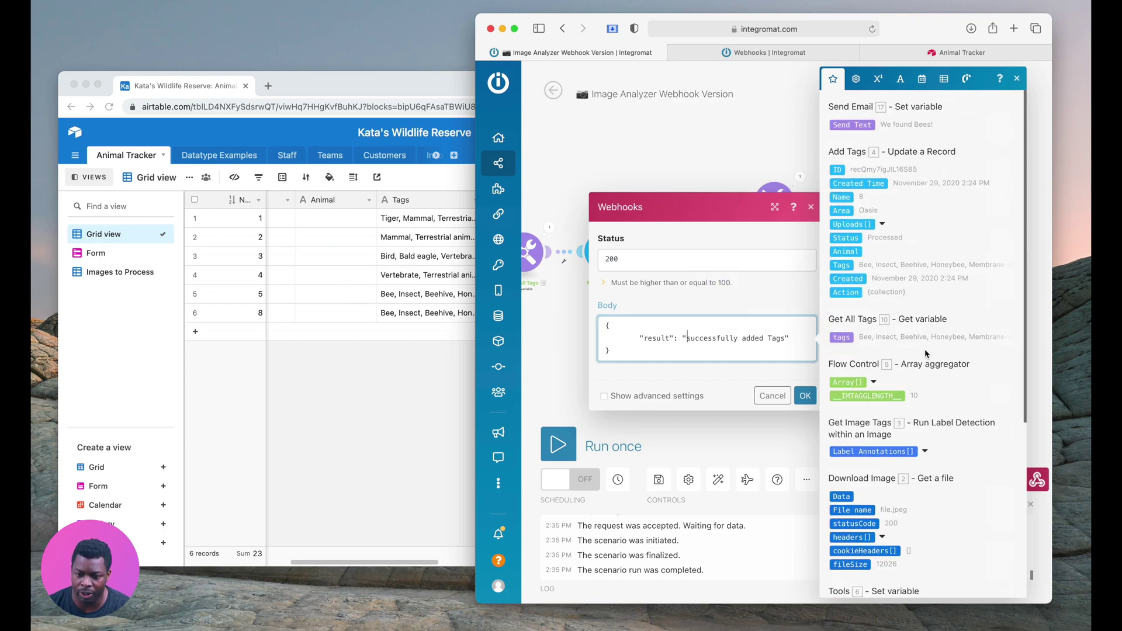
Close the response settings unchanged and enlarge the Integromat window toward the left
{"action": "left_click", "coordinate": [674, 159]}
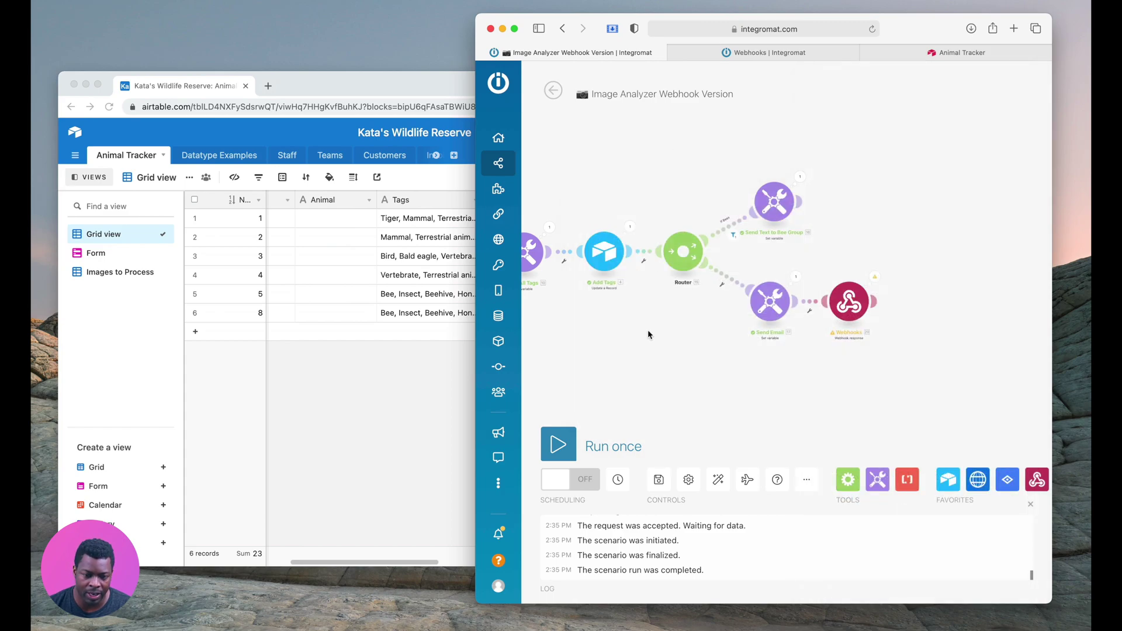
{"action": "left_click_drag", "start_coordinate": [476, 14], "coordinate": [455, 34]}
{"action": "mouse_move", "coordinate": [476, 166]}
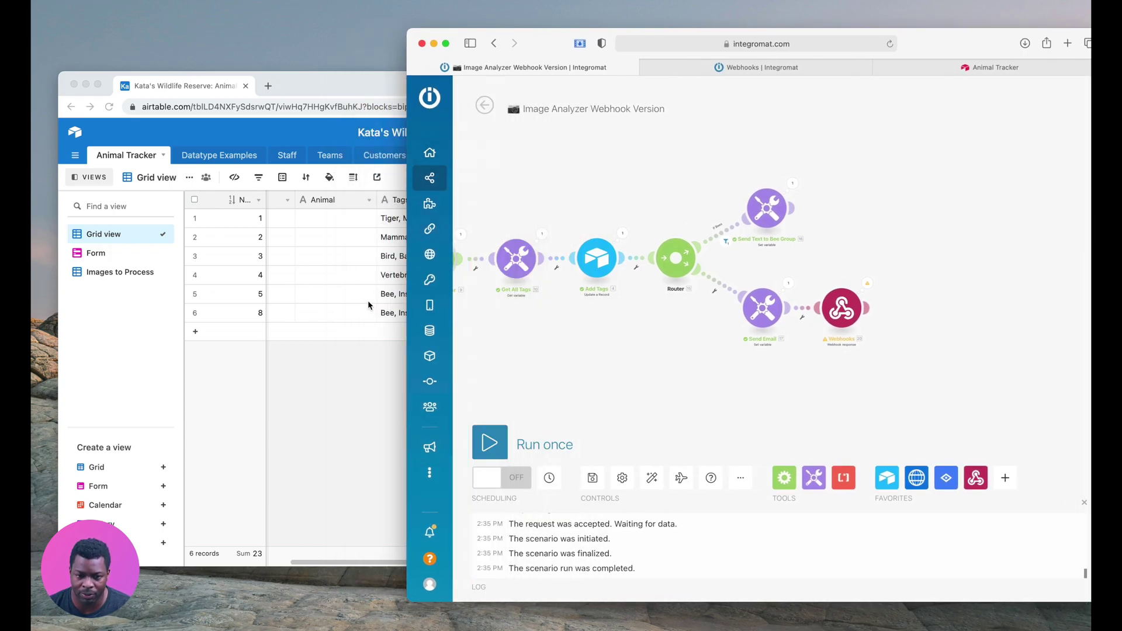
{"action": "left_click", "coordinate": [521, 5]}
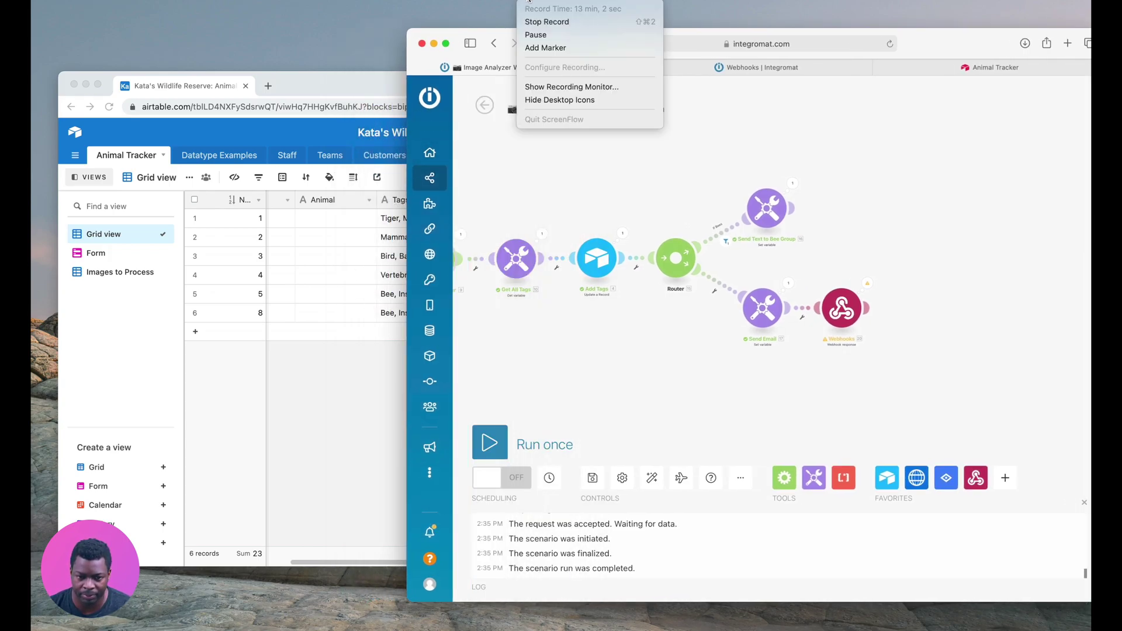
{"action": "left_click", "coordinate": [538, 36]}
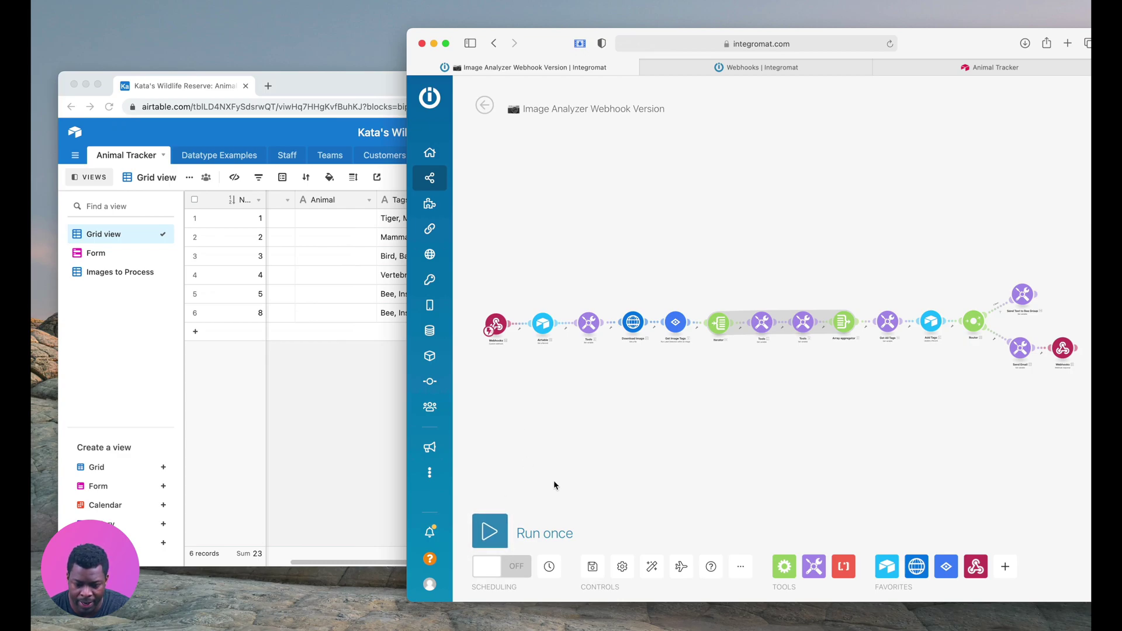
Run the tag-sending script on record 1, which fails with a JSON SyntaxError
{"action": "left_click", "coordinate": [336, 416]}
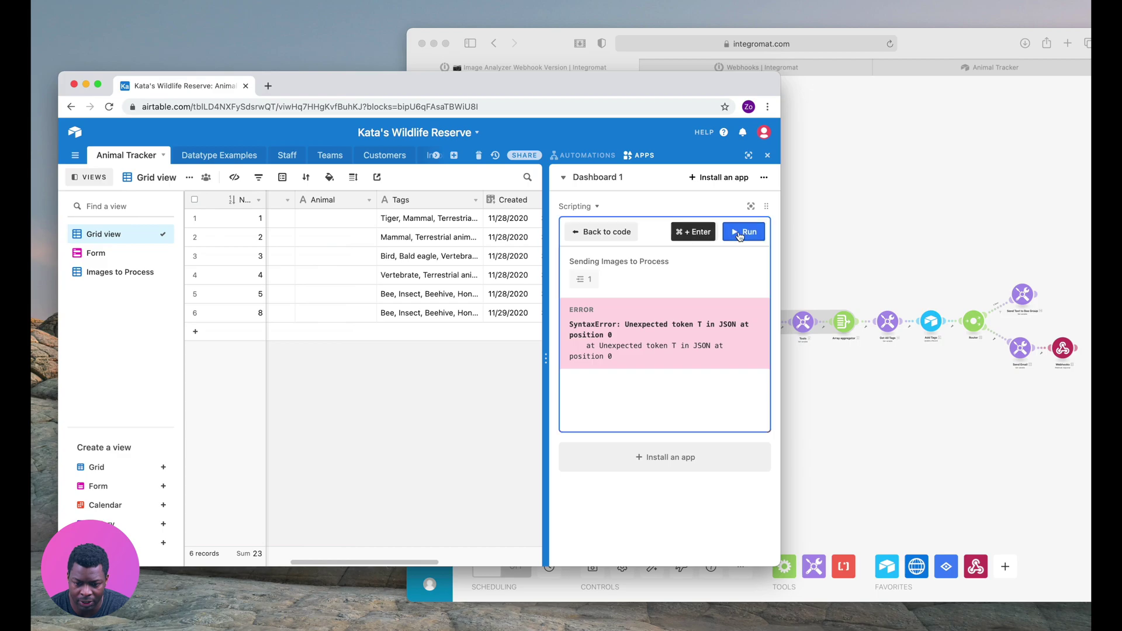
{"action": "left_click", "coordinate": [741, 231]}
{"action": "left_click", "coordinate": [602, 280]}
{"action": "left_click", "coordinate": [500, 263]}
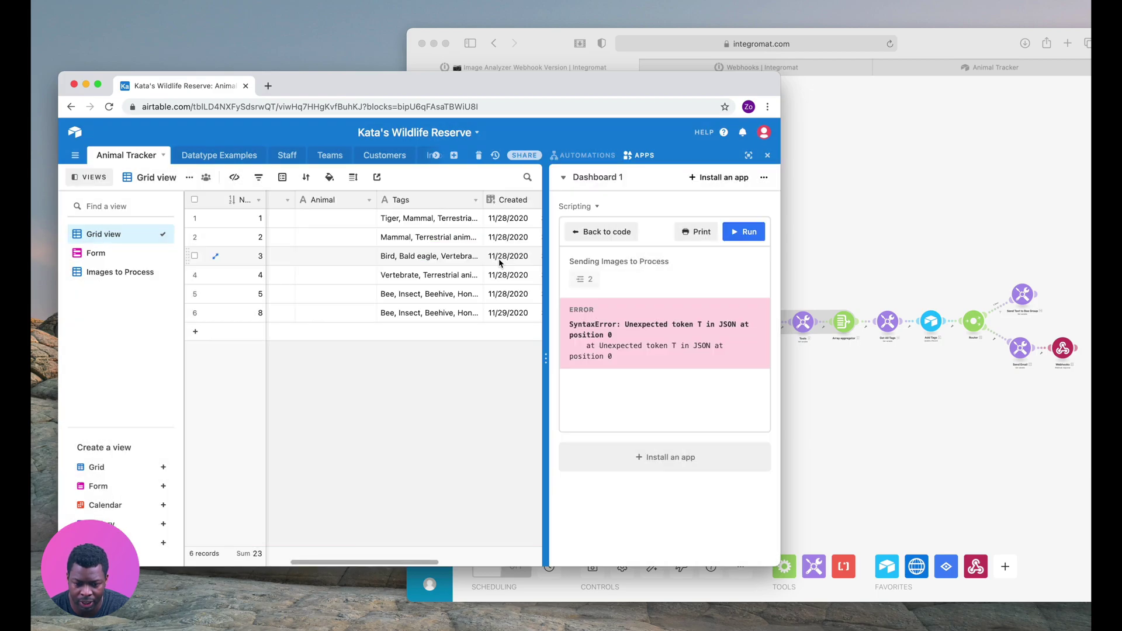
{"action": "left_click", "coordinate": [743, 232]}
{"action": "left_click", "coordinate": [608, 280]}
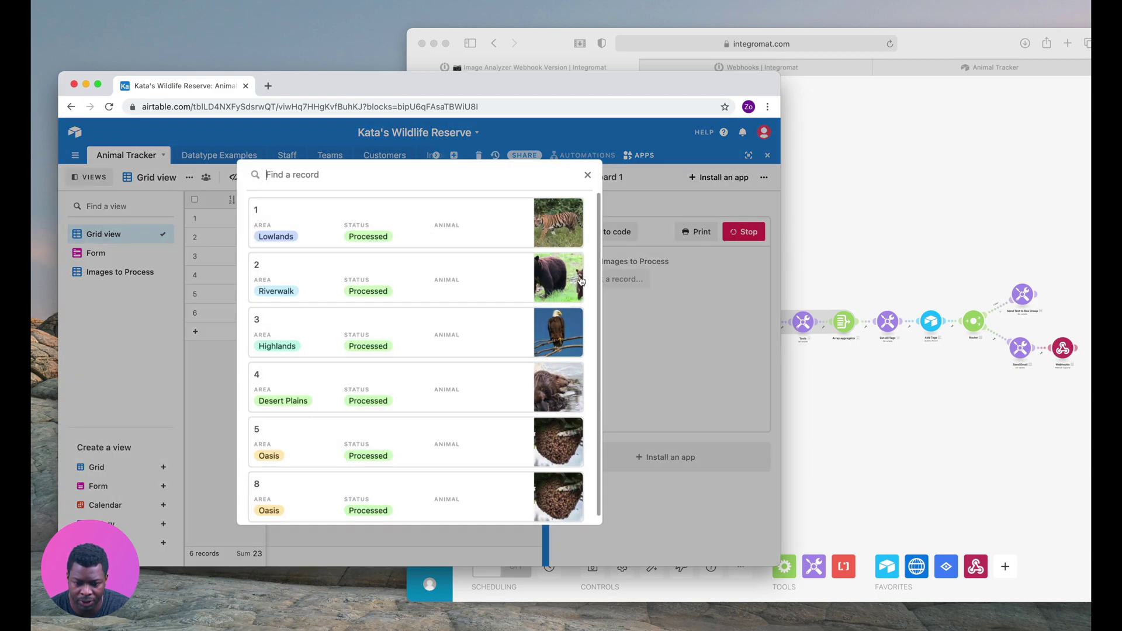
{"action": "left_click", "coordinate": [395, 221]}
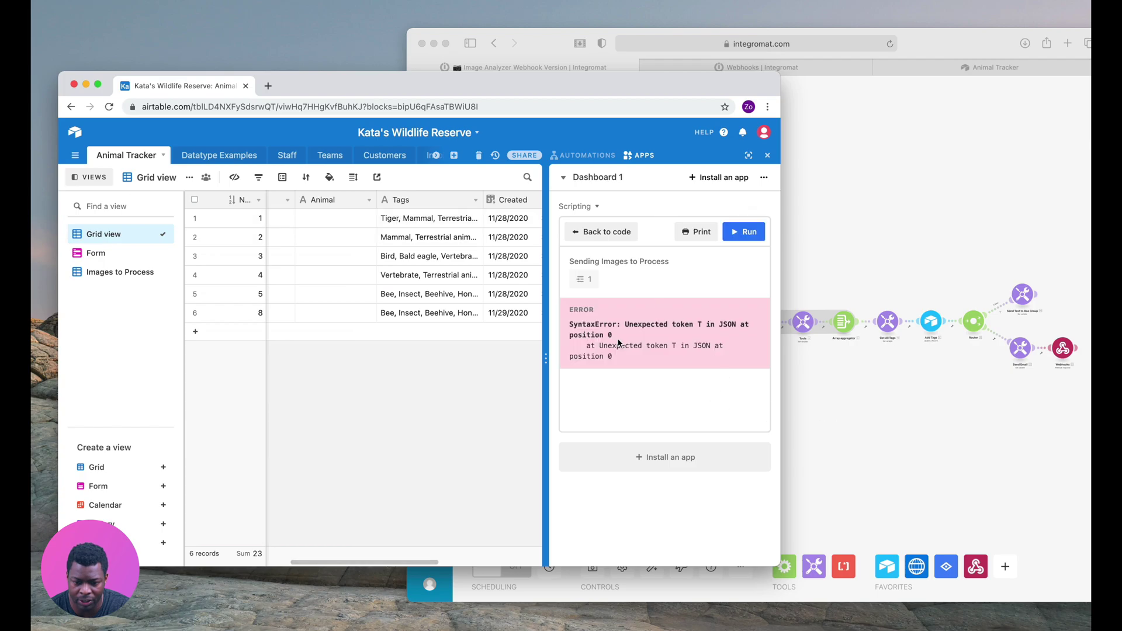
{"action": "left_click", "coordinate": [847, 434]}
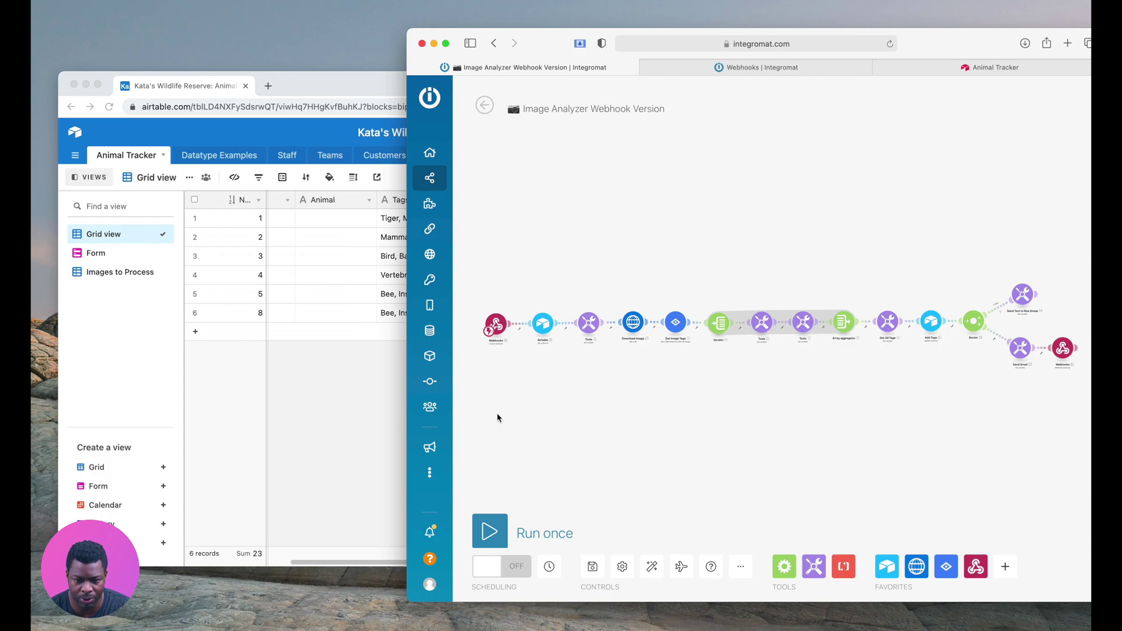
Drag the Integromat Safari window by its title bar to the screen centre
{"action": "left_click", "coordinate": [528, 1]}
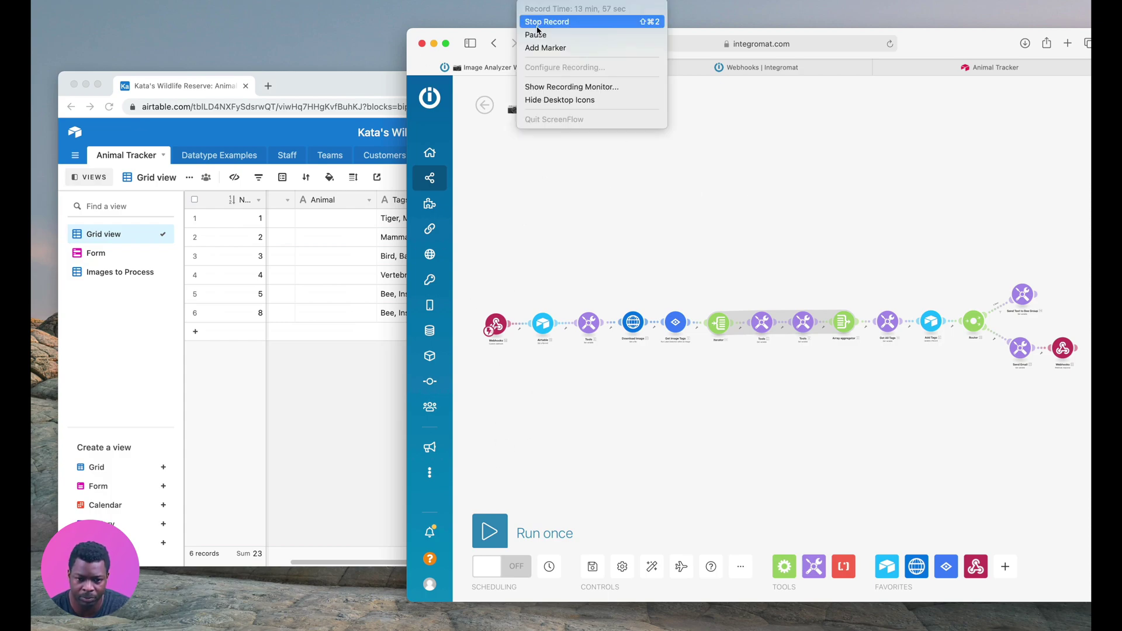
{"action": "left_click", "coordinate": [537, 34]}
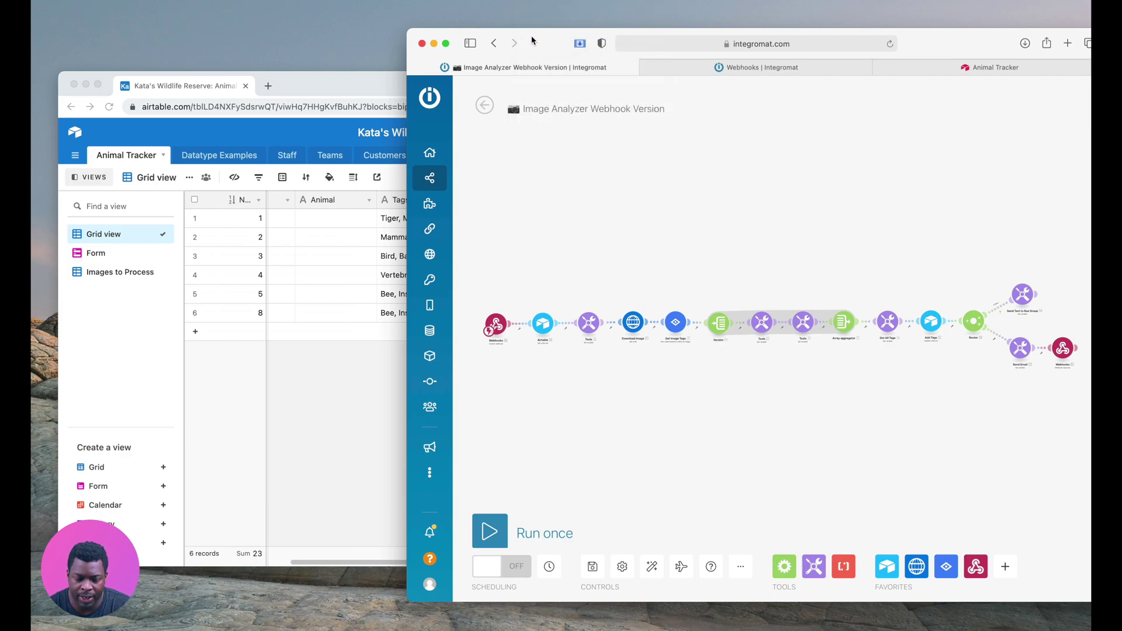
{"action": "left_click_drag", "start_coordinate": [534, 42], "coordinate": [342, 37]}
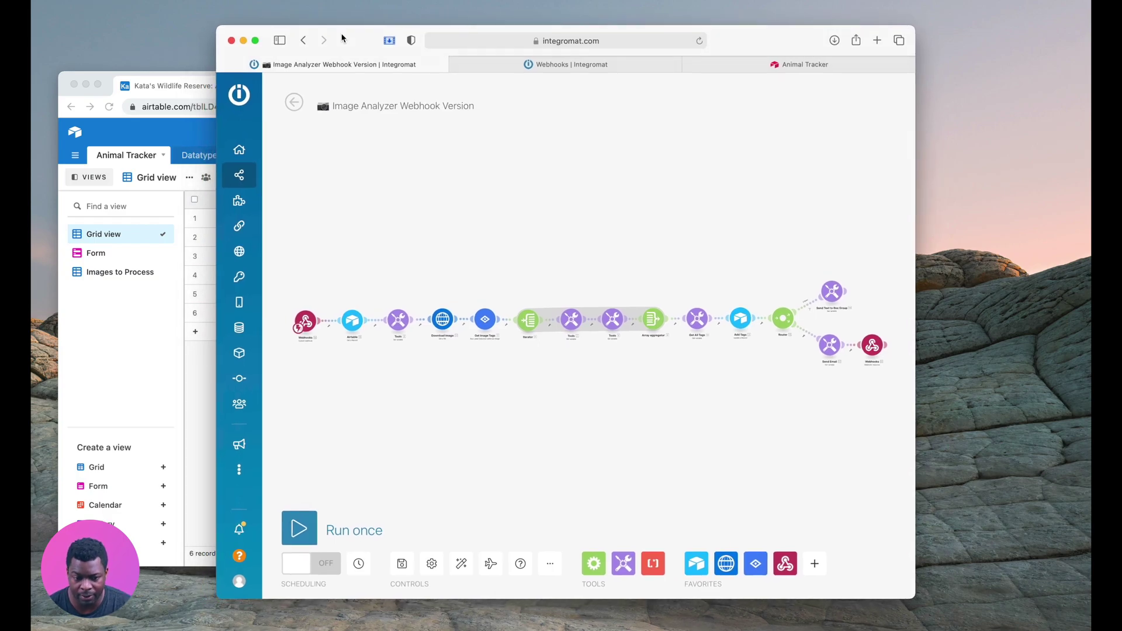
{"action": "left_click_drag", "start_coordinate": [341, 37], "coordinate": [348, 30]}
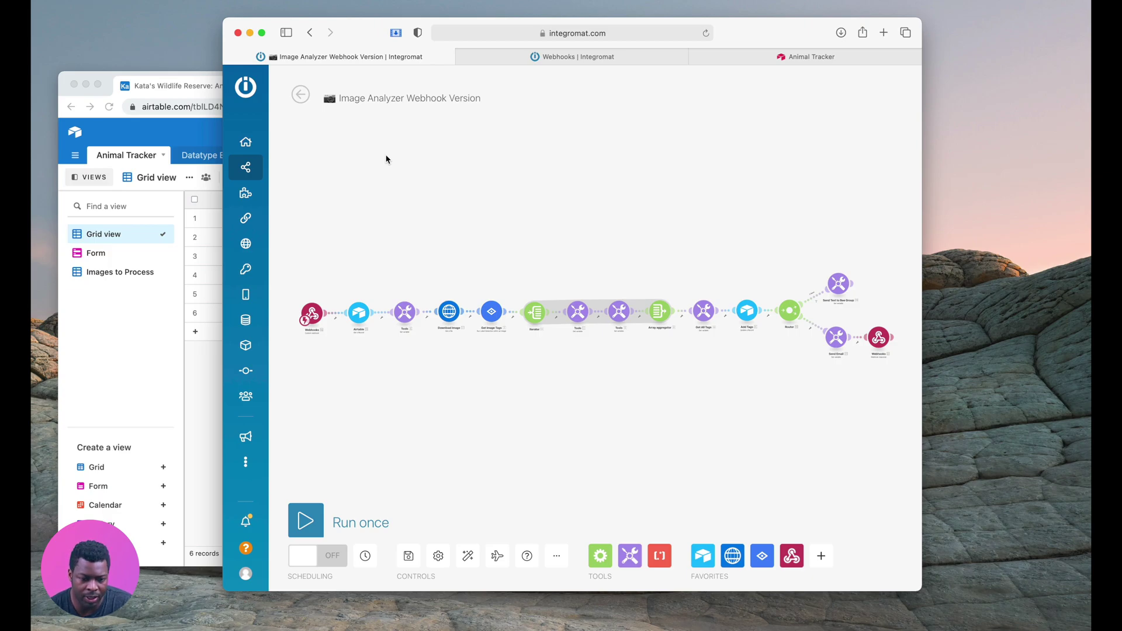
Reopen the script code and select lines 1–6 holding the webhook URL and button text
{"action": "left_click", "coordinate": [185, 86]}
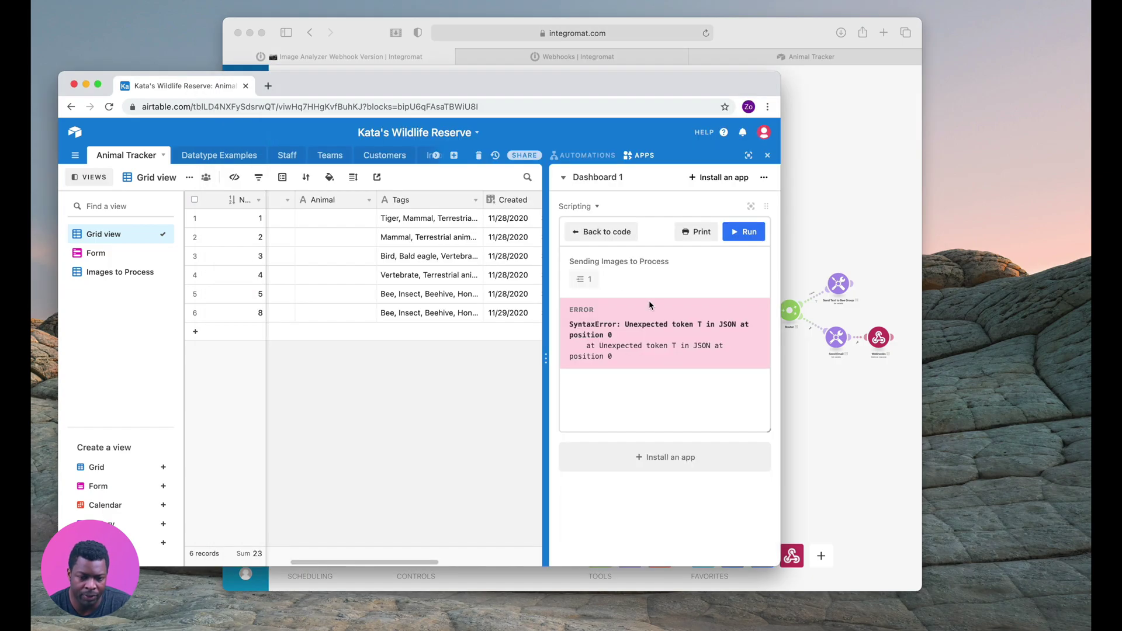
{"action": "left_click", "coordinate": [608, 232]}
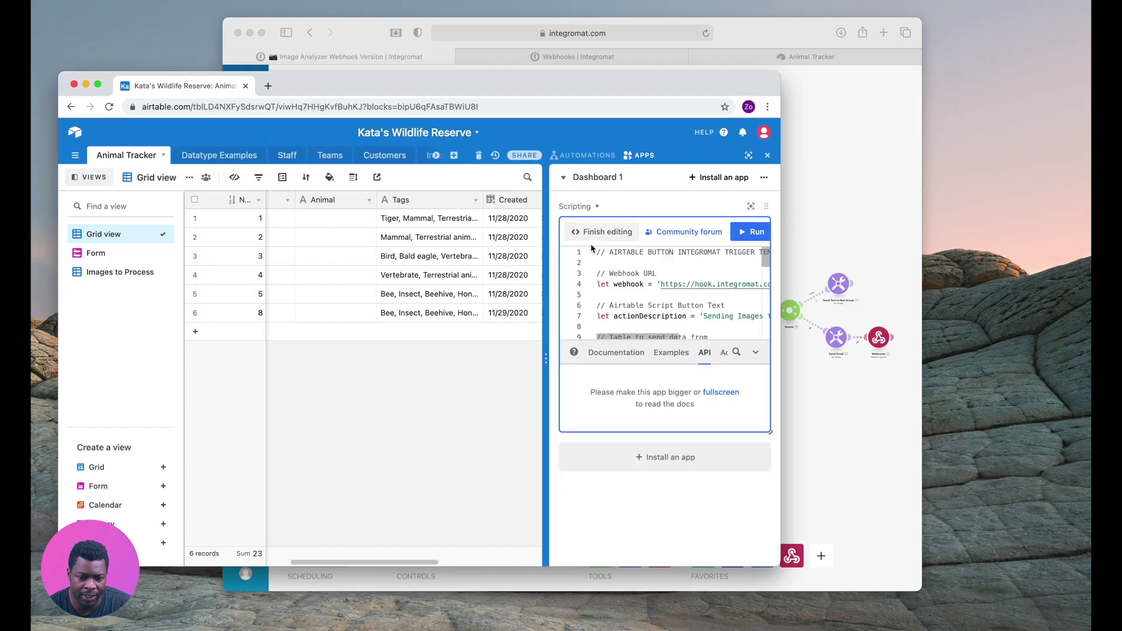
{"action": "left_click_drag", "start_coordinate": [601, 253], "coordinate": [621, 310]}
{"action": "left_click", "coordinate": [623, 263]}
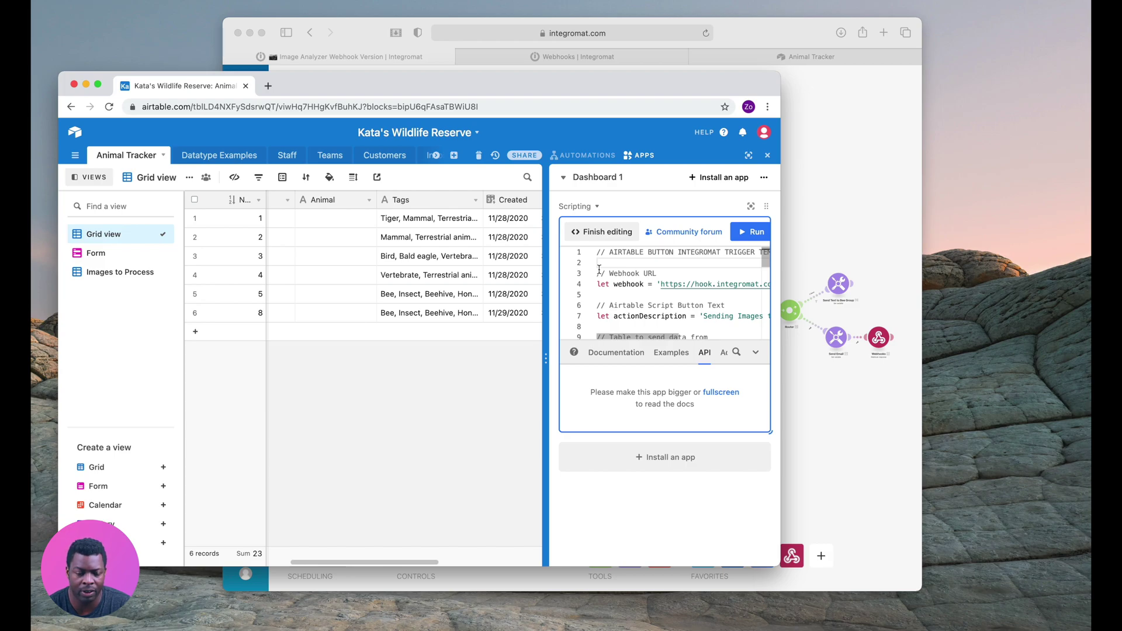
{"action": "left_click_drag", "start_coordinate": [598, 253], "coordinate": [617, 305]}
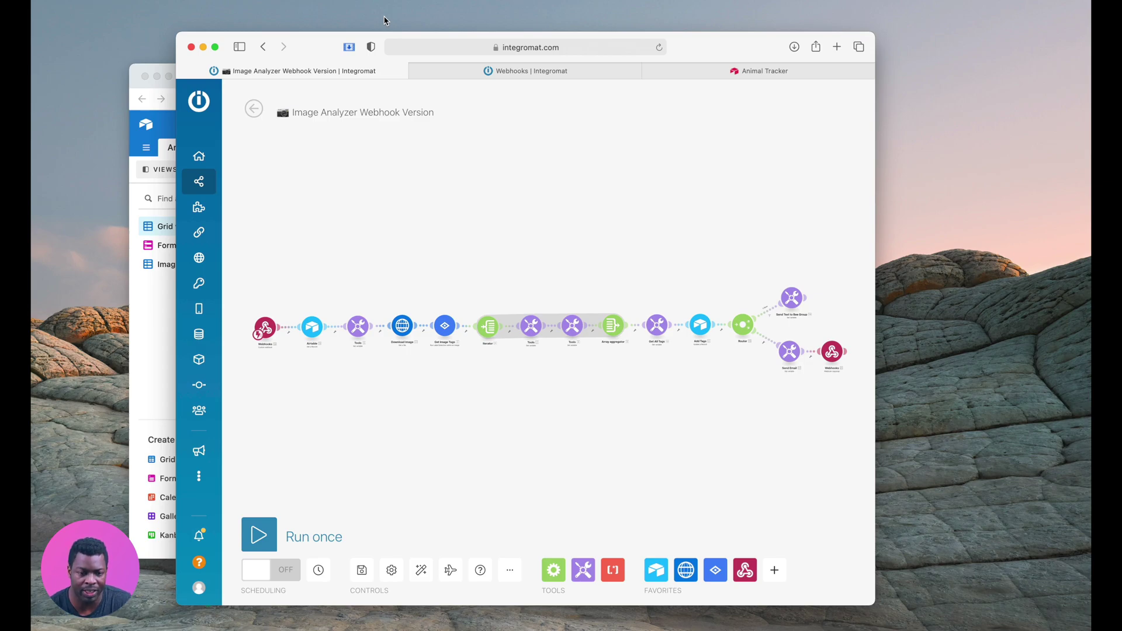
{"action": "left_click_drag", "start_coordinate": [309, 43], "coordinate": [252, 39]}
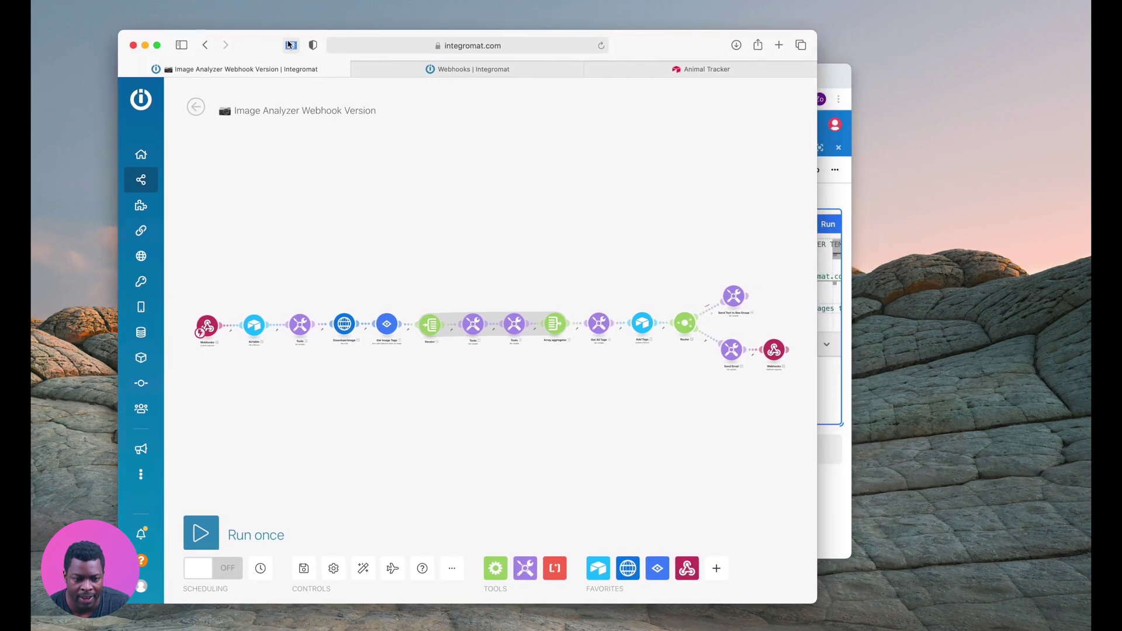